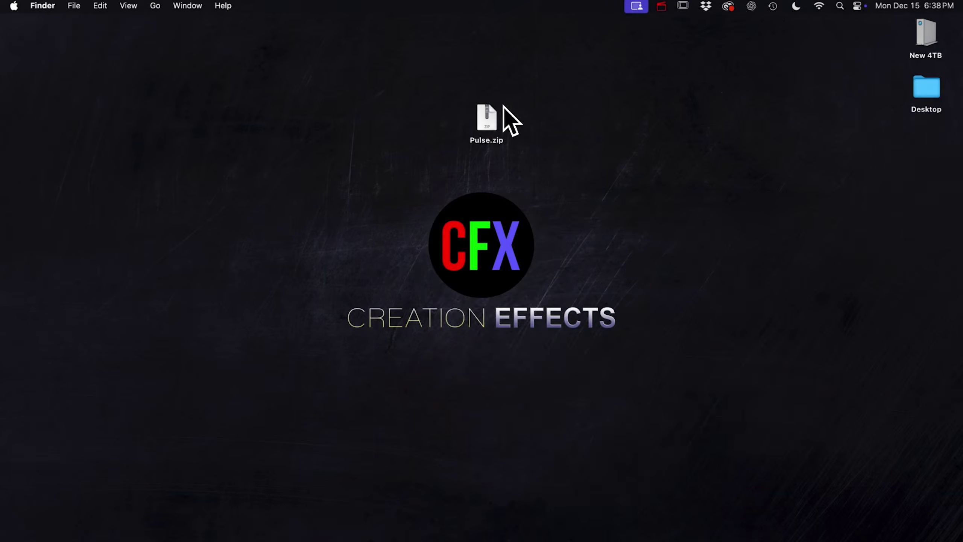
# Extract Pulse.zip on the desktop and open the extracted Pulse folder.
pyautogui.click(489, 114)
pyautogui.doubleClick(496, 116)
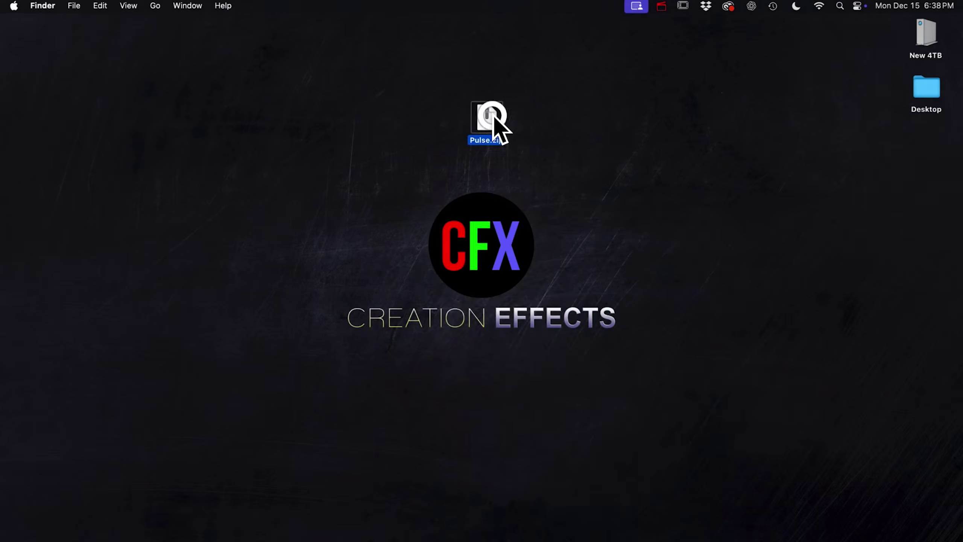
pyautogui.moveTo(496, 126); pyautogui.dragTo(570, 127)
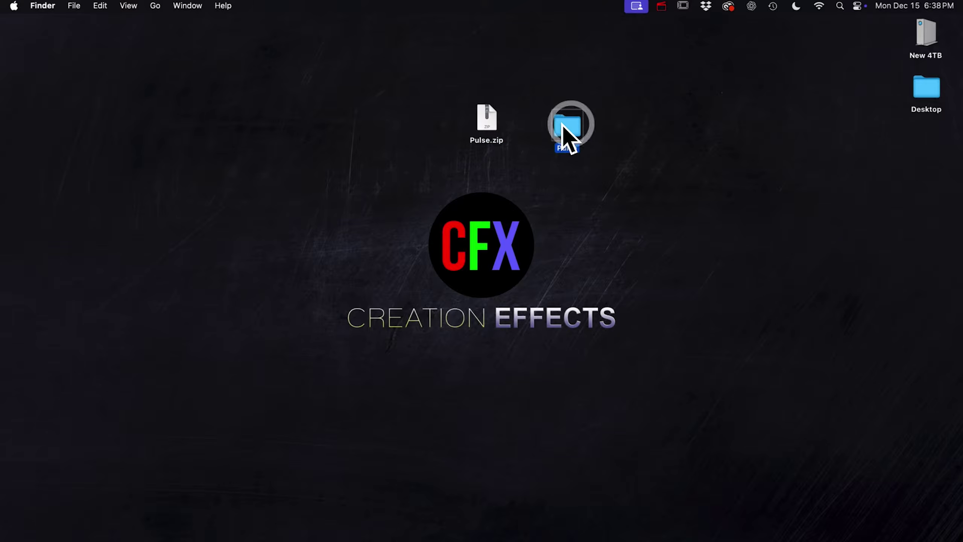
pyautogui.doubleClick(569, 129)
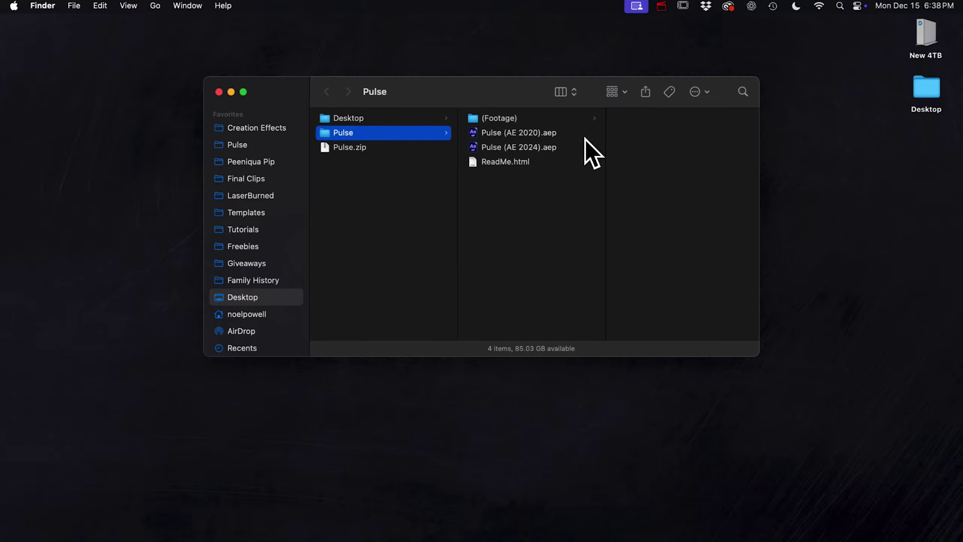
# Open the project file Pulse (AE 2024).aep from the Pulse folder in After Effects.
pyautogui.click(531, 147)
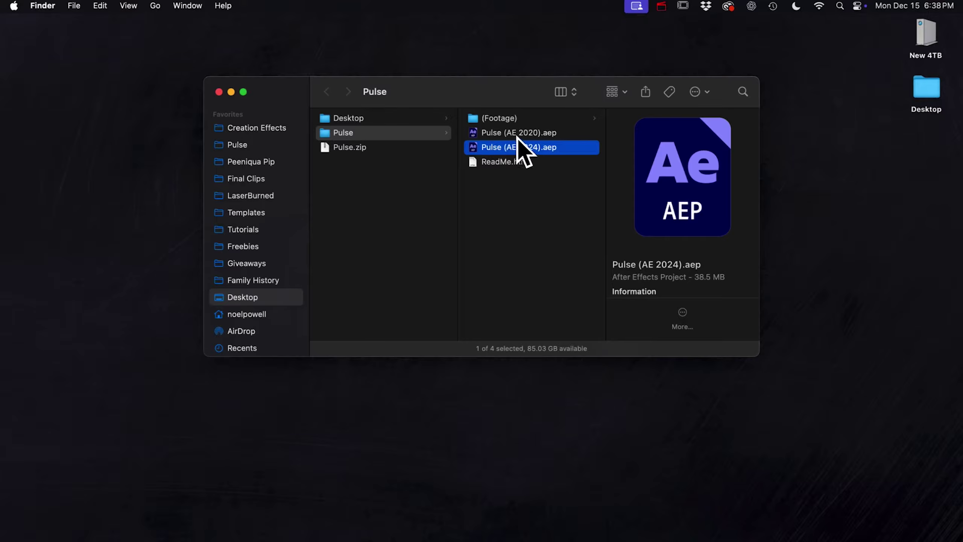
pyautogui.click(506, 133)
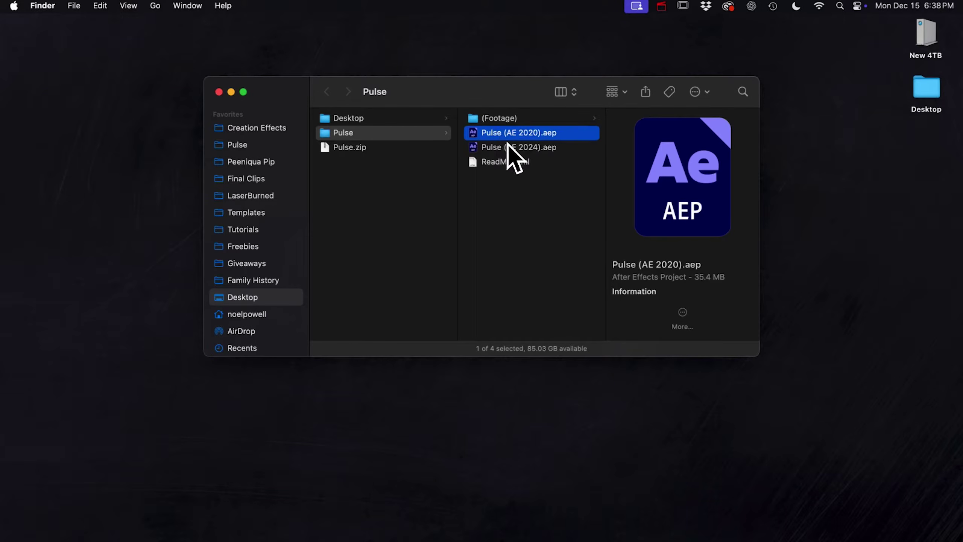
pyautogui.click(518, 147)
pyautogui.doubleClick(518, 148)
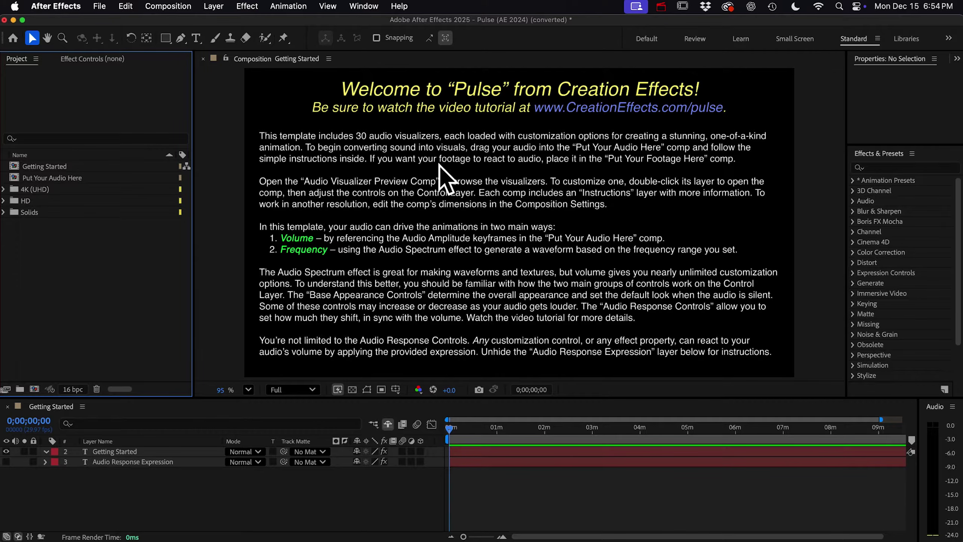
# Import the audio file Anxiety - NEFFEX.mp3 and place it as the uppermost layer in the "Put Your Audio Here" comp.
pyautogui.click(99, 6)
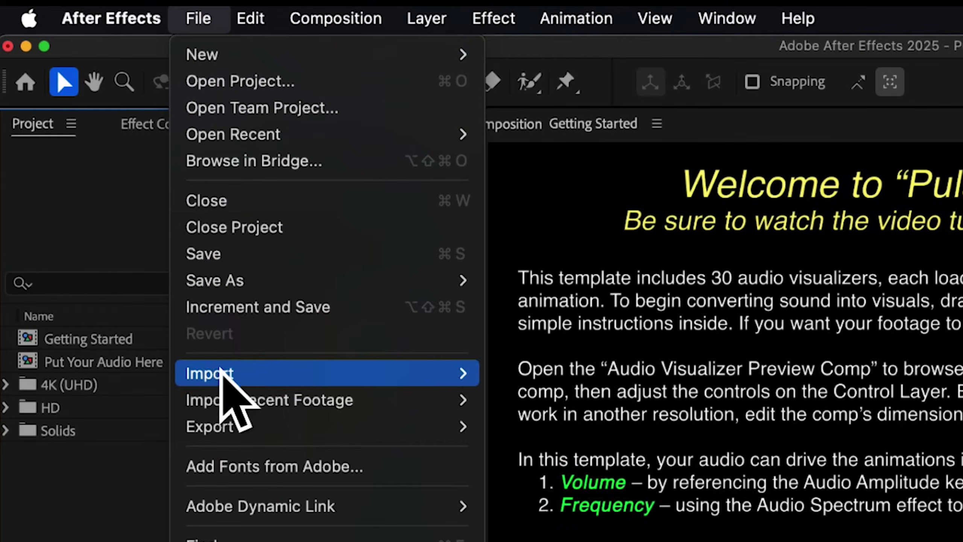
pyautogui.moveTo(228, 374)
pyautogui.click(543, 374)
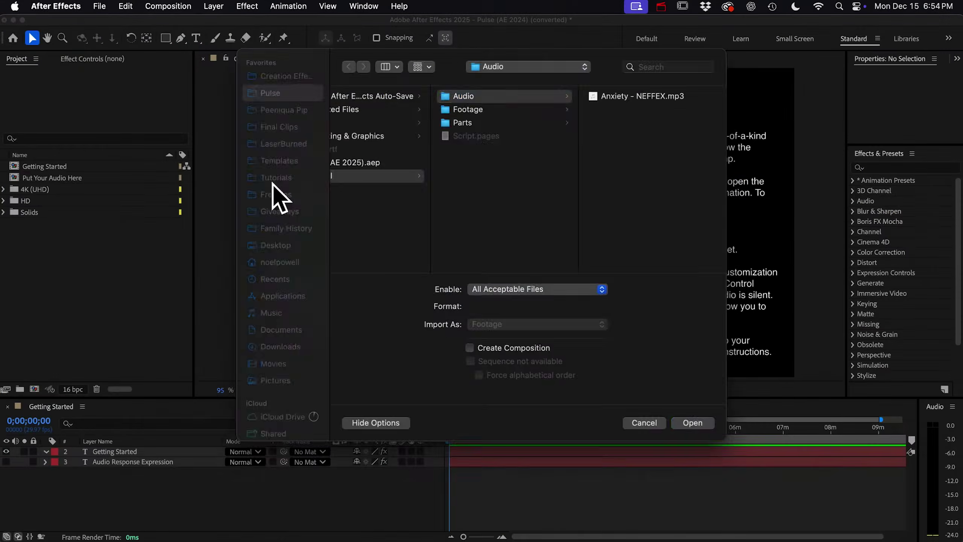
pyautogui.click(635, 100)
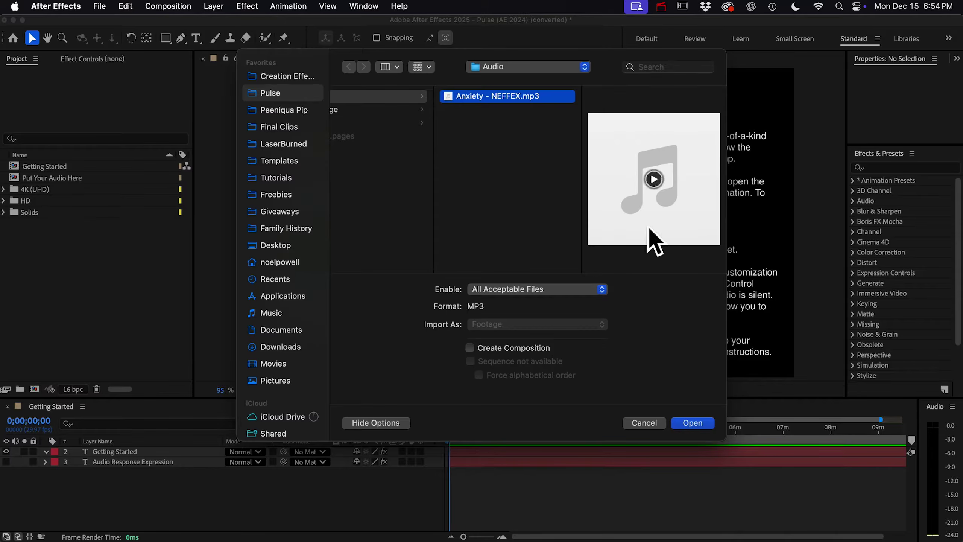
pyautogui.click(693, 422)
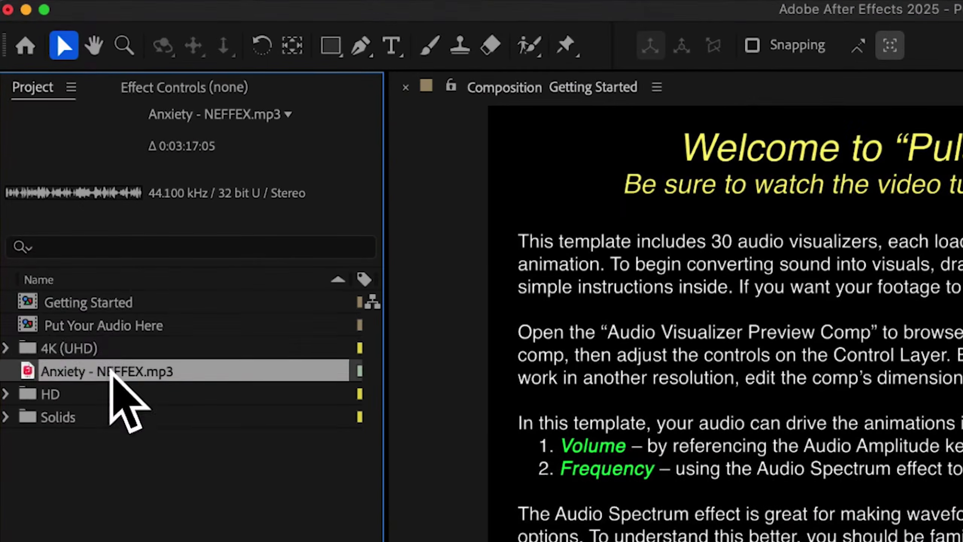
pyautogui.moveTo(57, 202); pyautogui.dragTo(46, 180)
pyautogui.moveTo(93, 328); pyautogui.dragTo(96, 329)
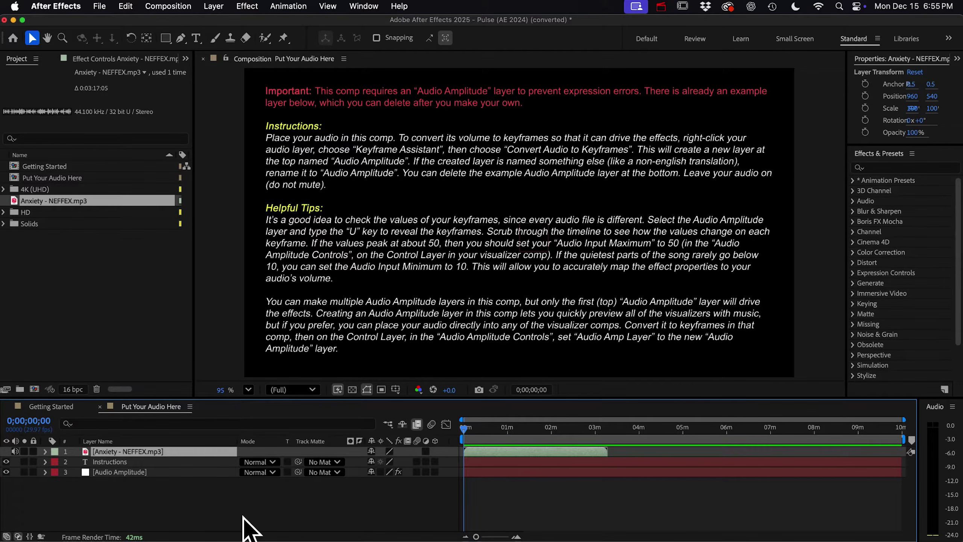
# Review the frame rate and duration in the "Put Your Audio Here" composition settings.
pyautogui.click(171, 6)
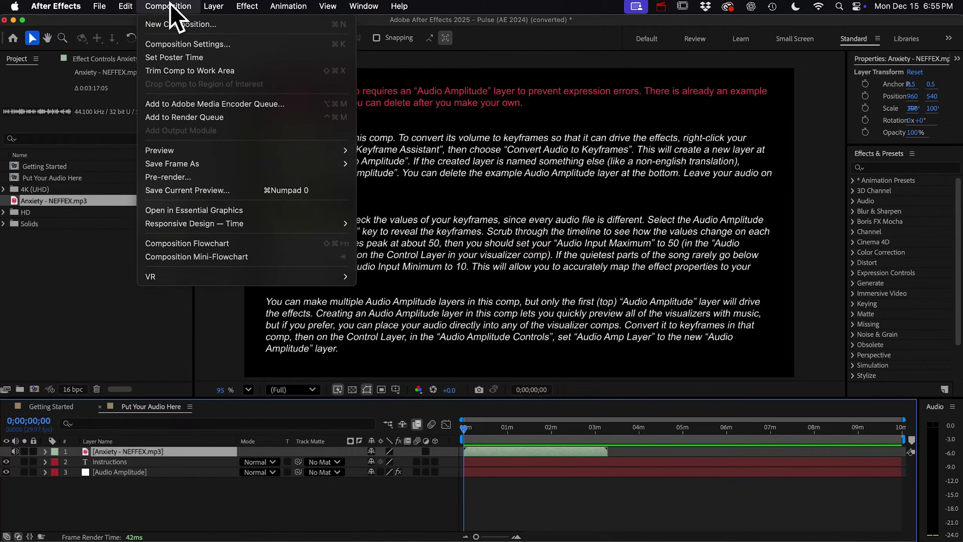
pyautogui.click(179, 45)
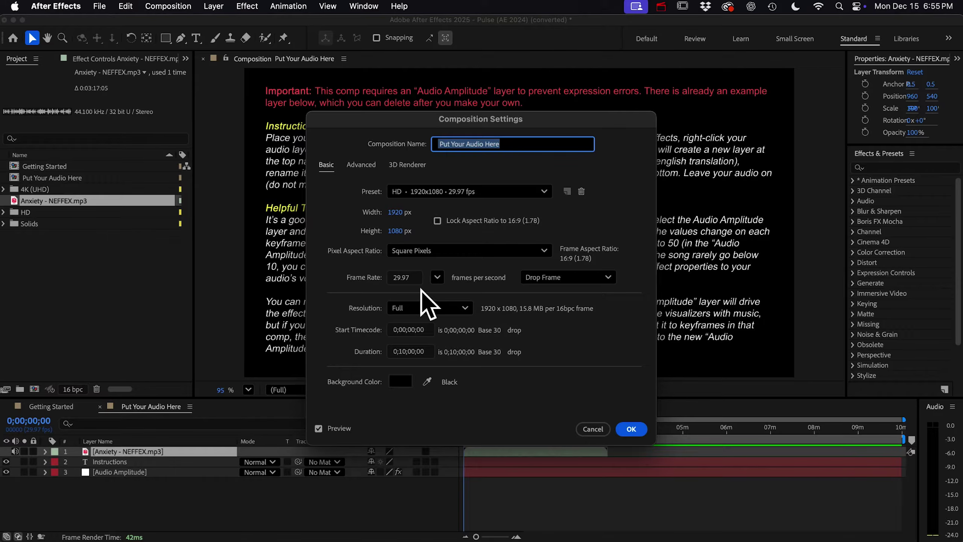
pyautogui.click(631, 429)
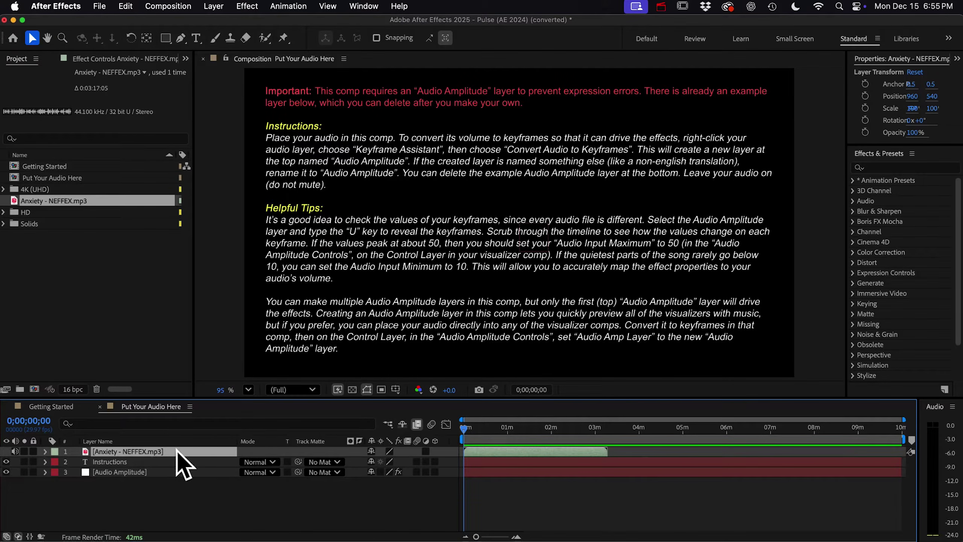
# Reveal the waveform of the Anxiety - NEFFEX.mp3 layer, examine its loud and quiet parts along the timeline, and collapse the layer.
pyautogui.press('l')
pyautogui.press('l')
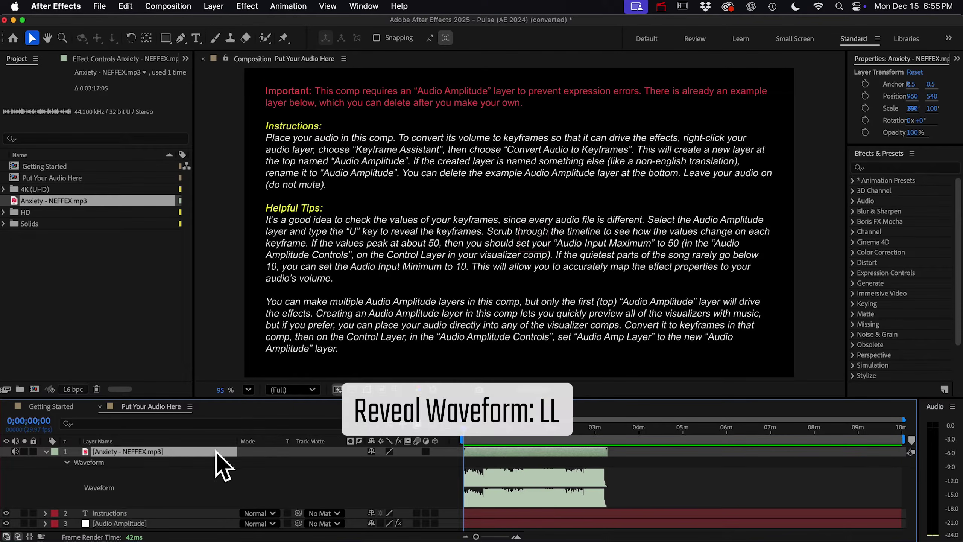
pyautogui.scroll(5, 764, 478)
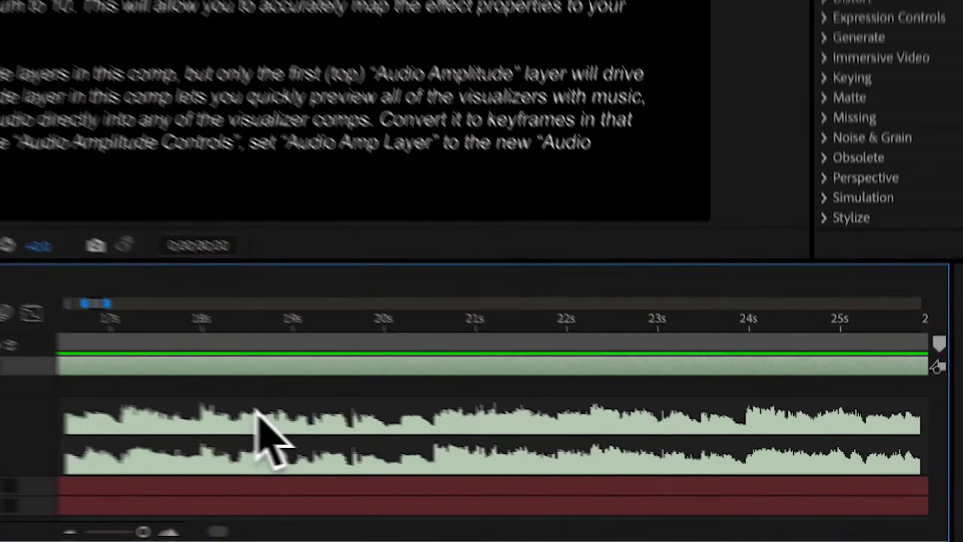
pyautogui.hscroll(2, 418, 414)
pyautogui.hscroll(3, 416, 408)
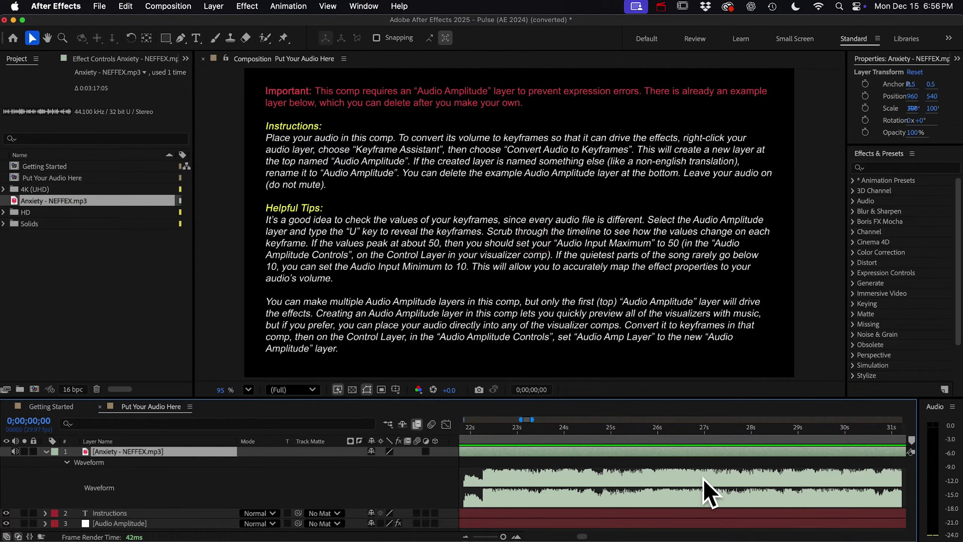
pyautogui.hscroll(-10, 703, 479)
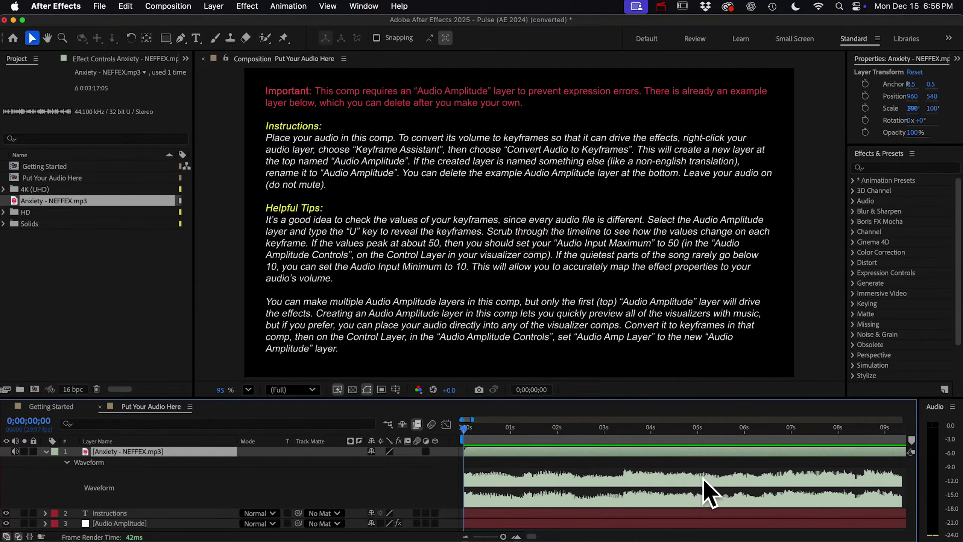
pyautogui.hscroll(15, 698, 484)
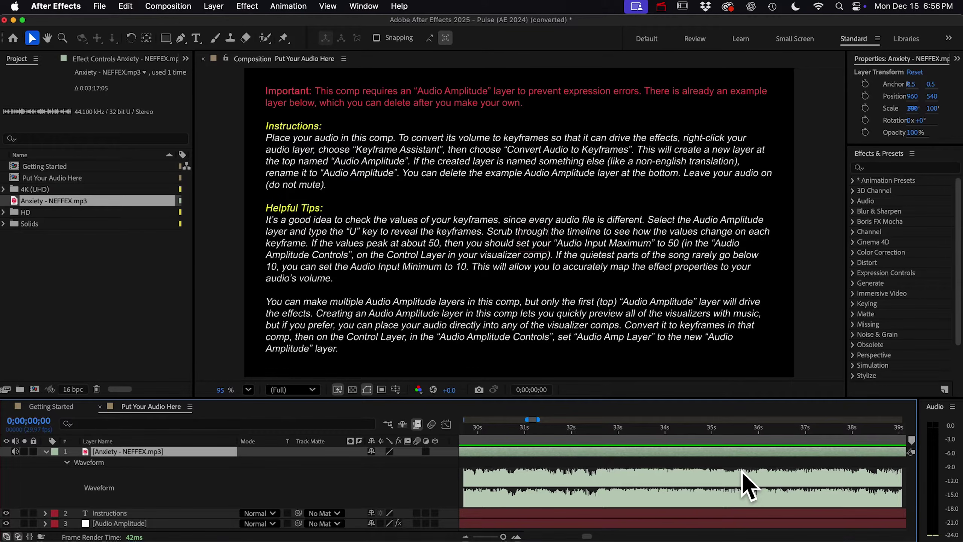
pyautogui.hscroll(-15, 742, 472)
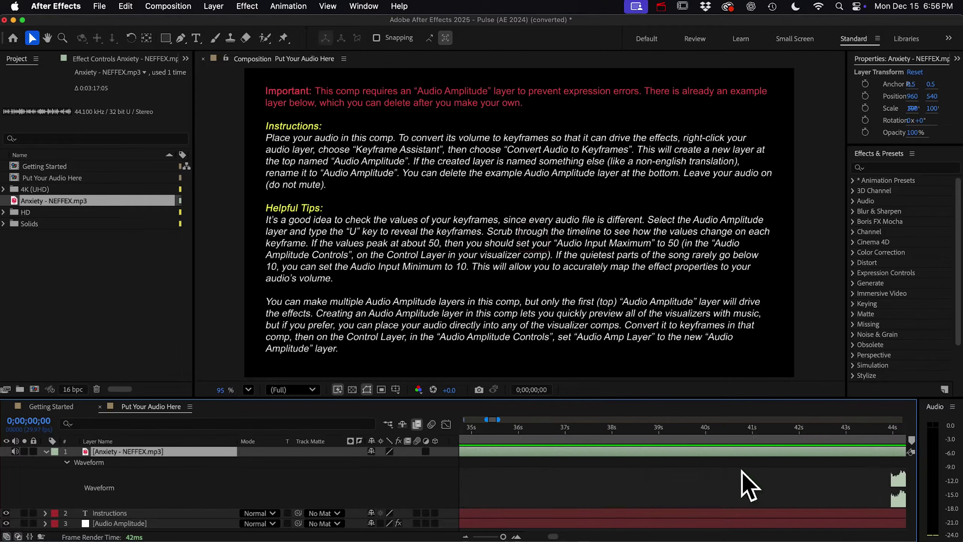
pyautogui.click(46, 451)
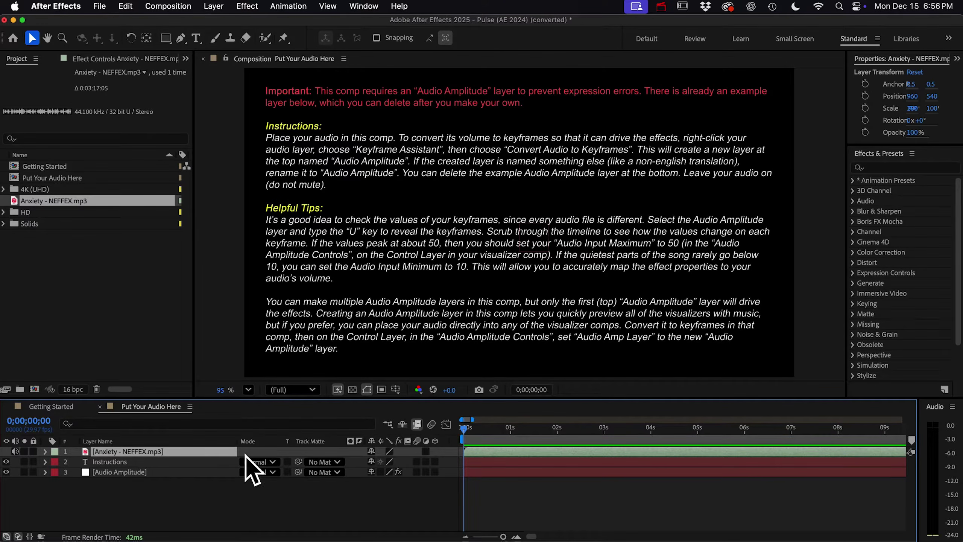
# Reveal the example Audio Amplitude layer's keyframes, inspect them up close at the start of the timeline, and collapse the layer.
pyautogui.click(124, 472)
pyautogui.press('u')
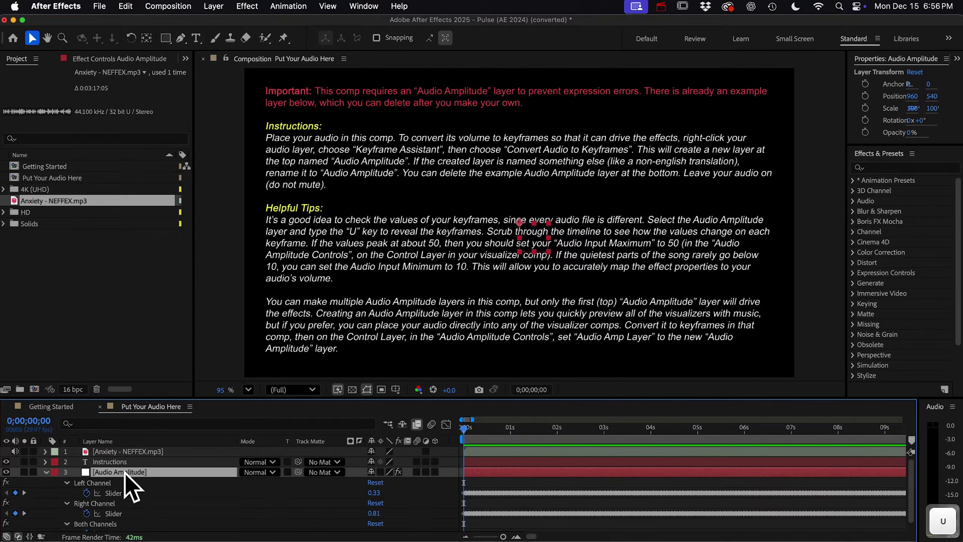
pyautogui.scroll(-1, 459, 511)
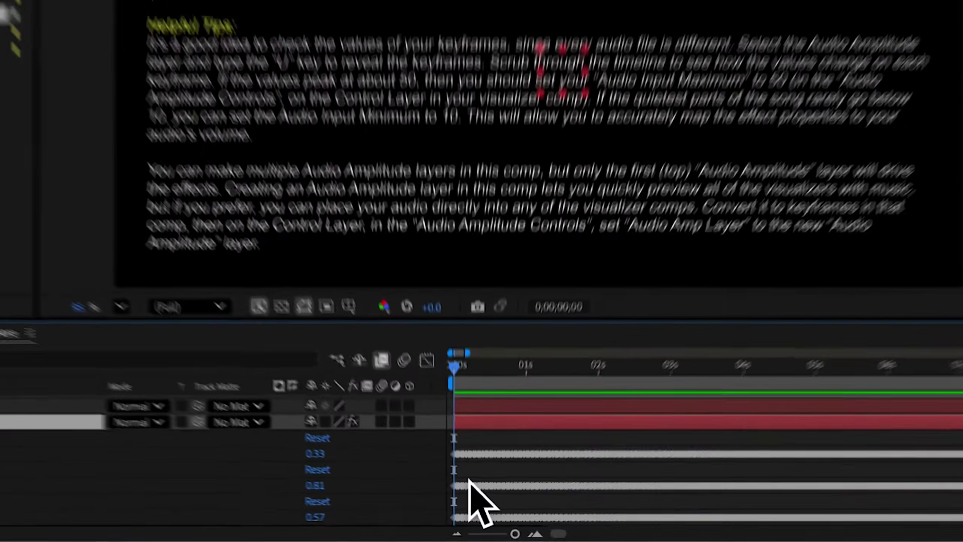
pyautogui.moveTo(473, 501)
pyautogui.press(';')
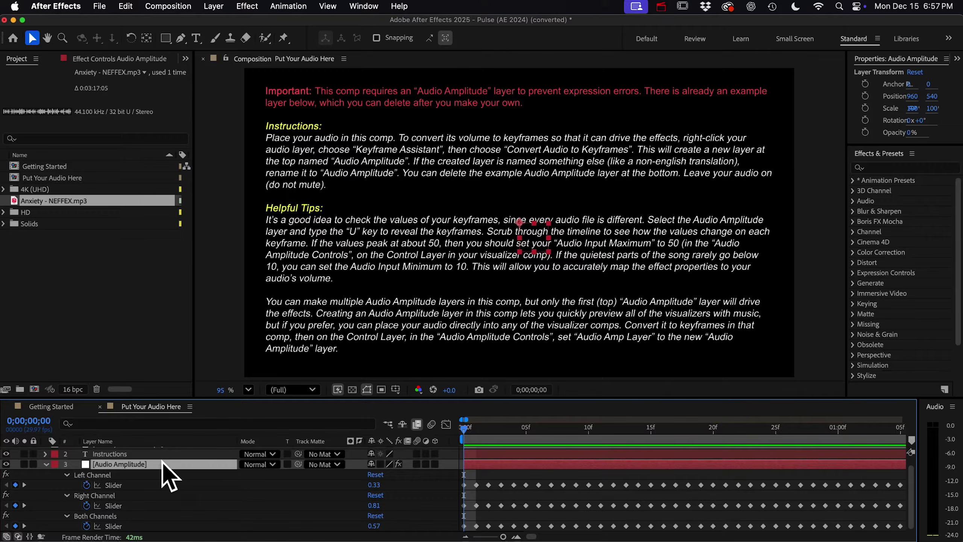
pyautogui.press('u')
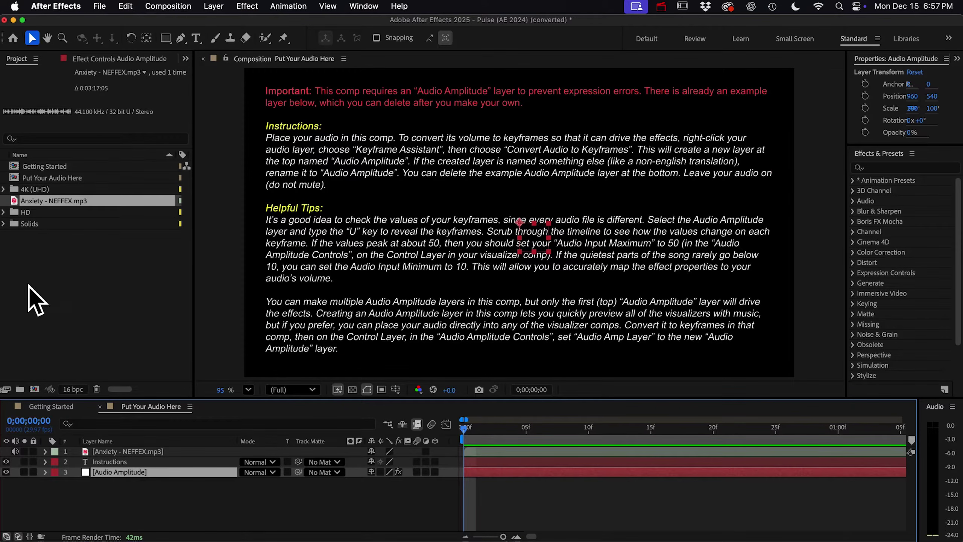
# Look through the HD folder and its Audio Visualizer Comps subfolder, collapsing both again.
pyautogui.click(4, 213)
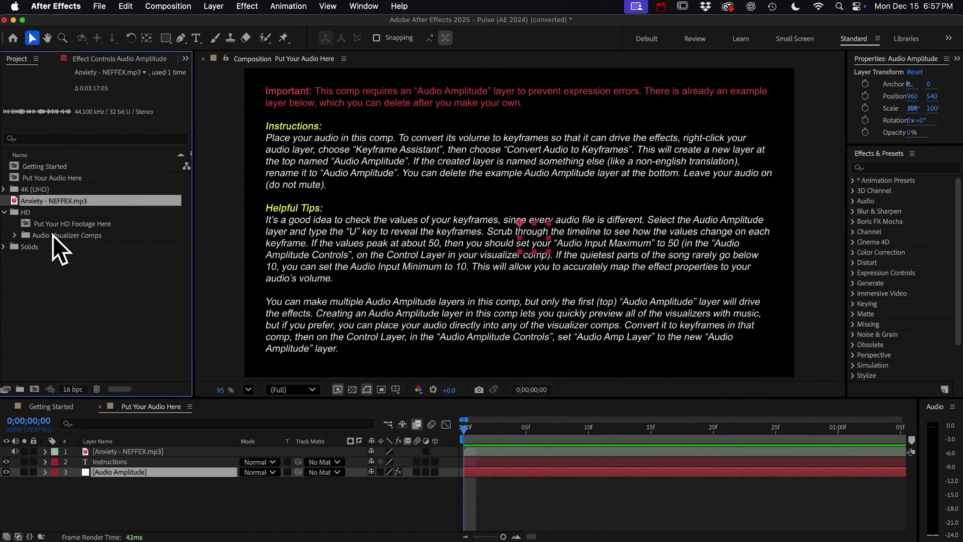
pyautogui.click(16, 235)
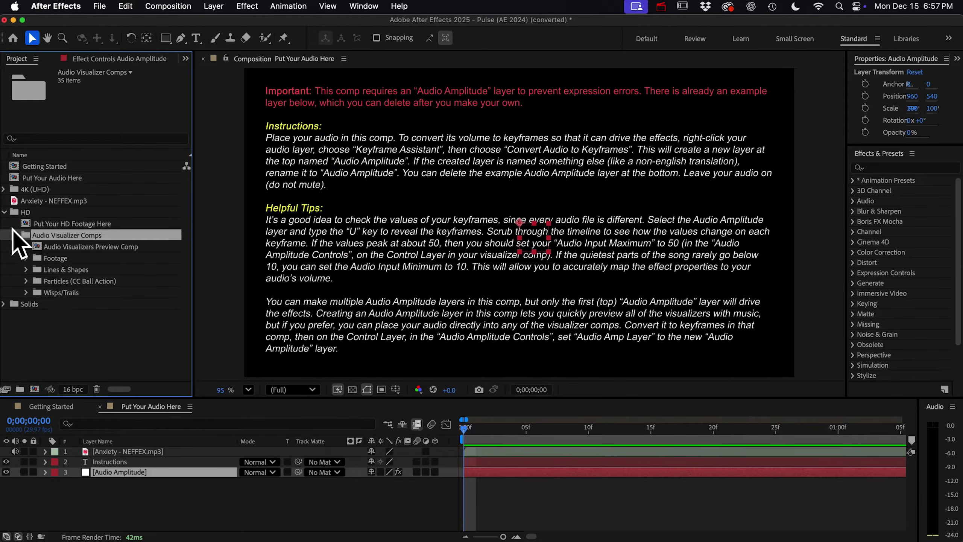
pyautogui.click(15, 236)
pyautogui.click(6, 213)
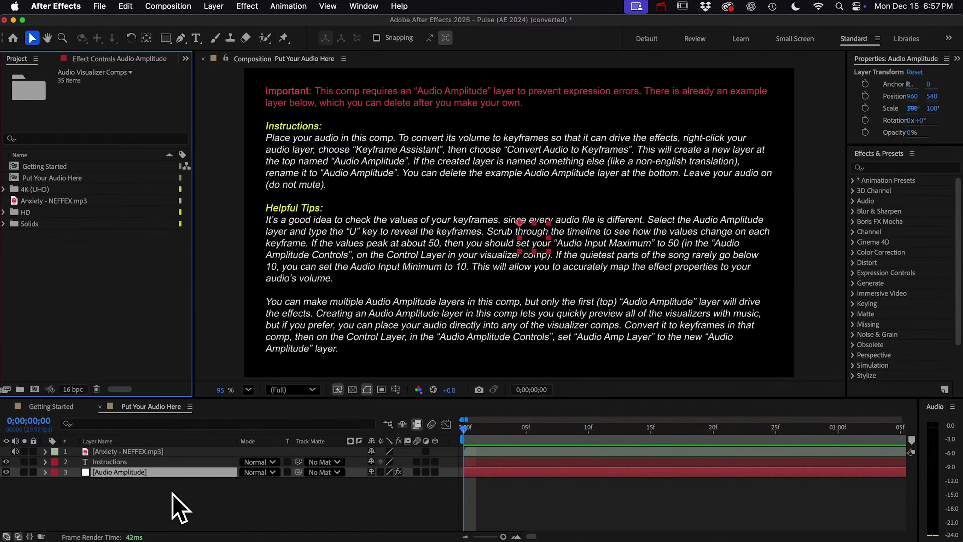
# Convert the audio of the Anxiety - NEFFEX.mp3 layer to keyframes with Keyframe Assistant.
pyautogui.click(115, 451)
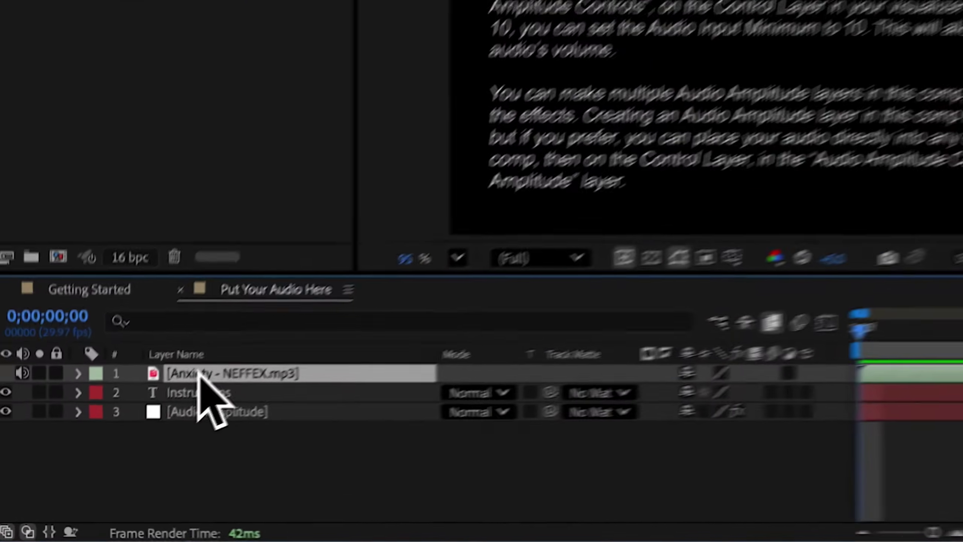
pyautogui.rightClick(197, 372)
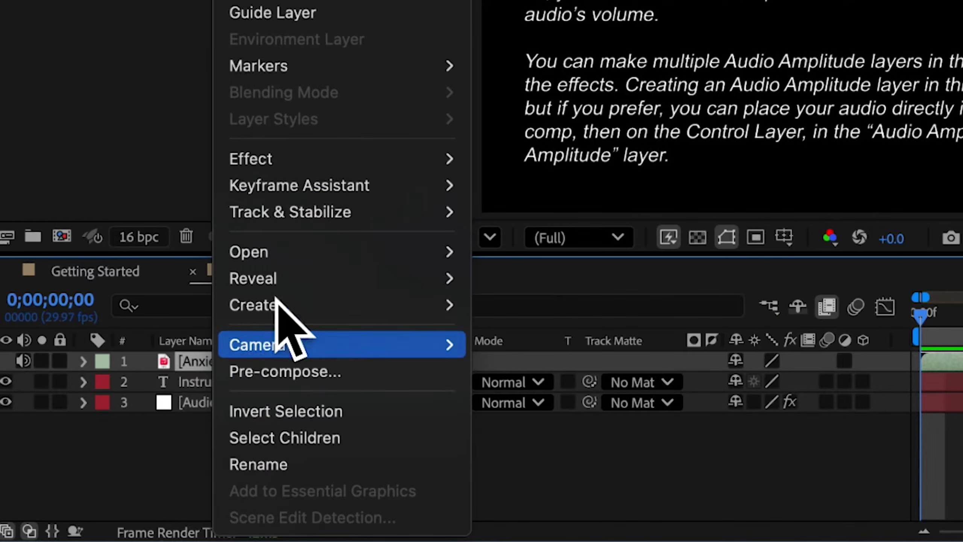
pyautogui.moveTo(288, 221)
pyautogui.moveTo(302, 189)
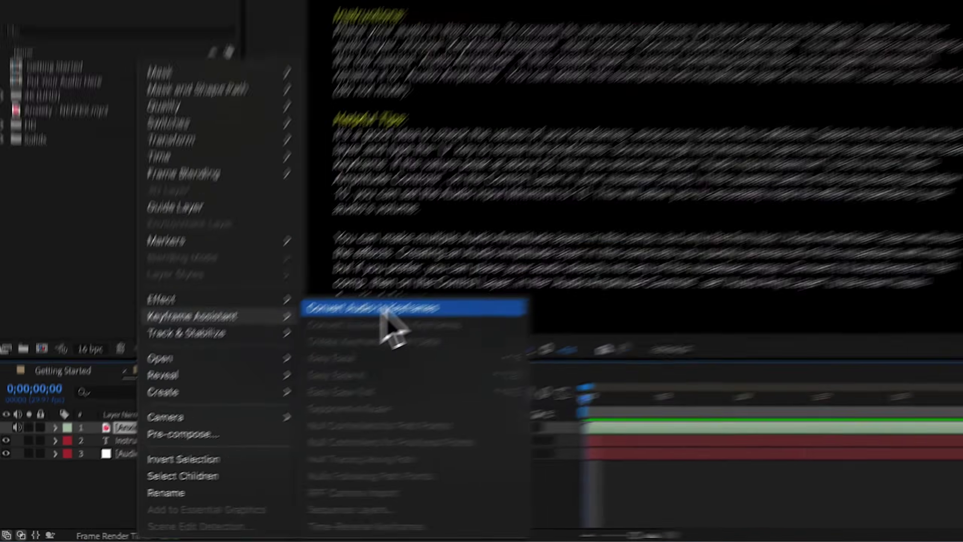
pyautogui.click(387, 309)
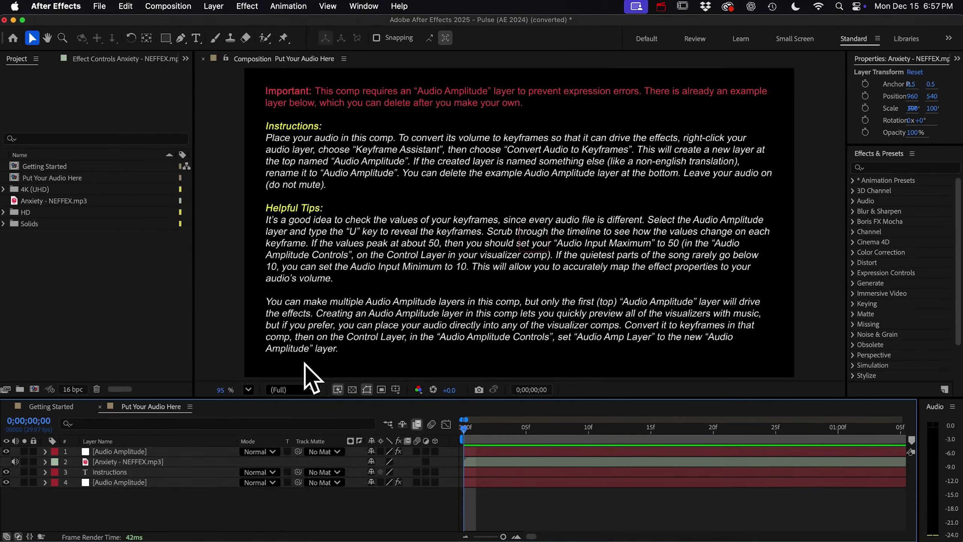
# Name the new top layer Audio Amplitude and delete the example Audio Amplitude layer below Instructions.
pyautogui.click(183, 450)
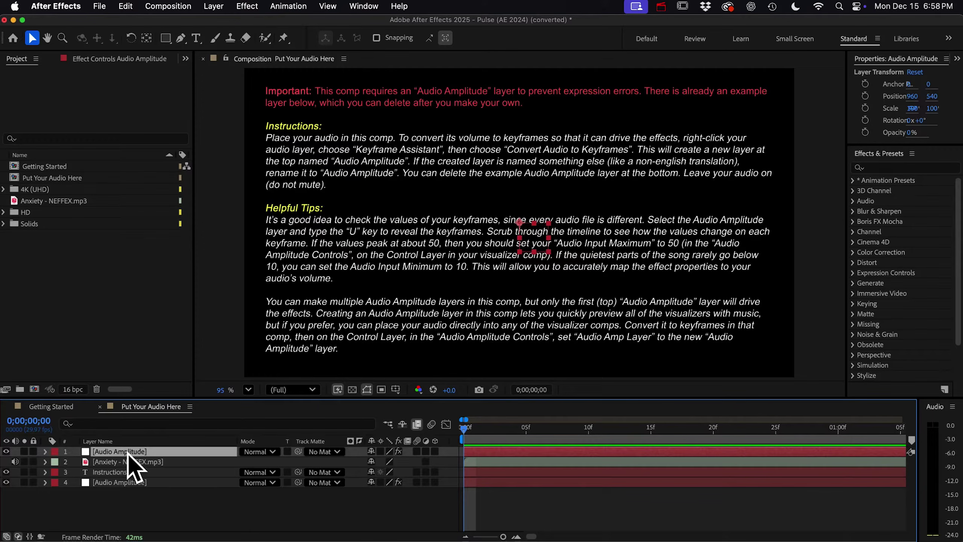
pyautogui.press('Return')
pyautogui.write('A')
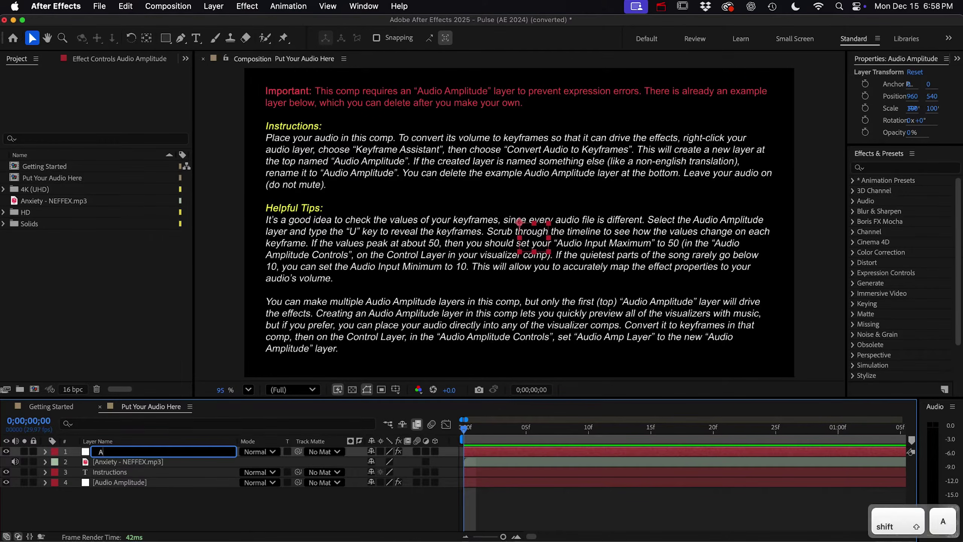
pyautogui.write('udio Amplitude')
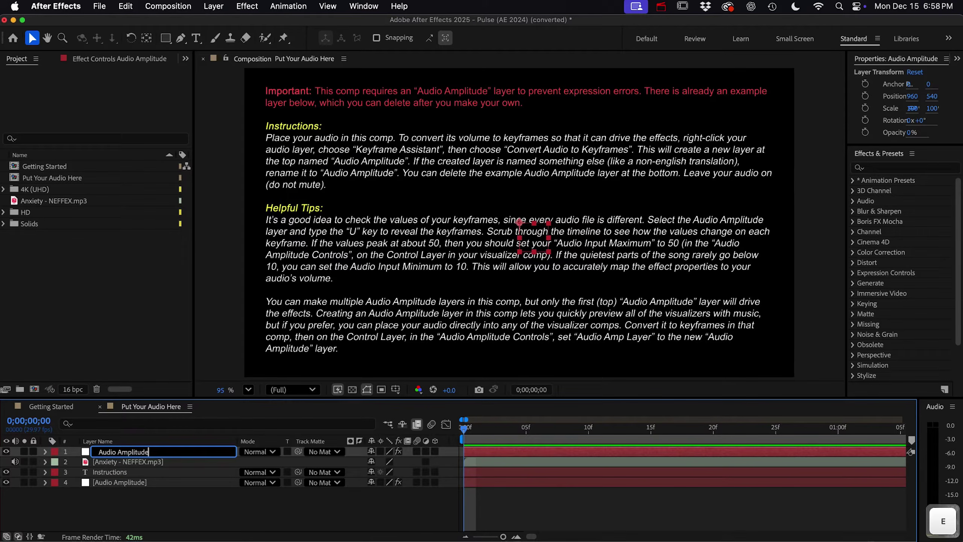
pyautogui.press('Return')
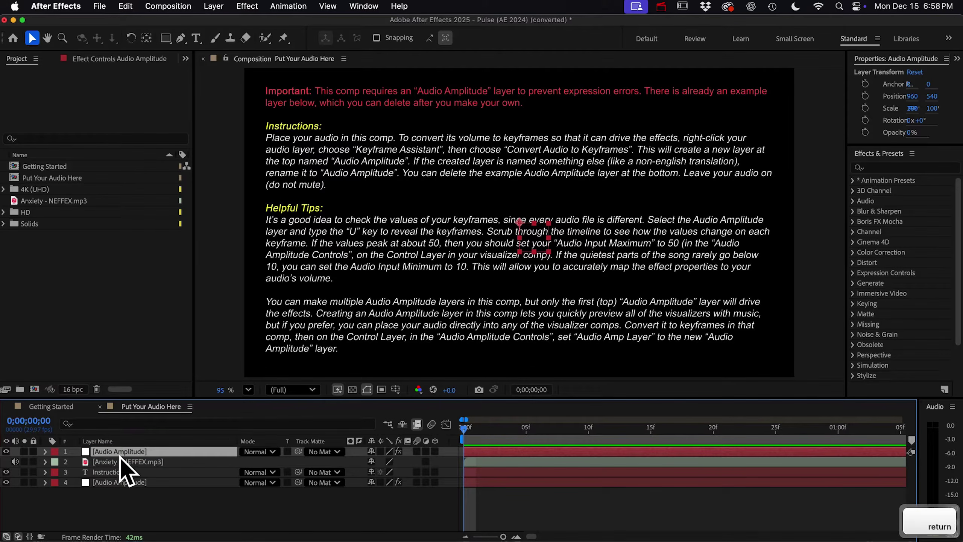
pyautogui.click(110, 484)
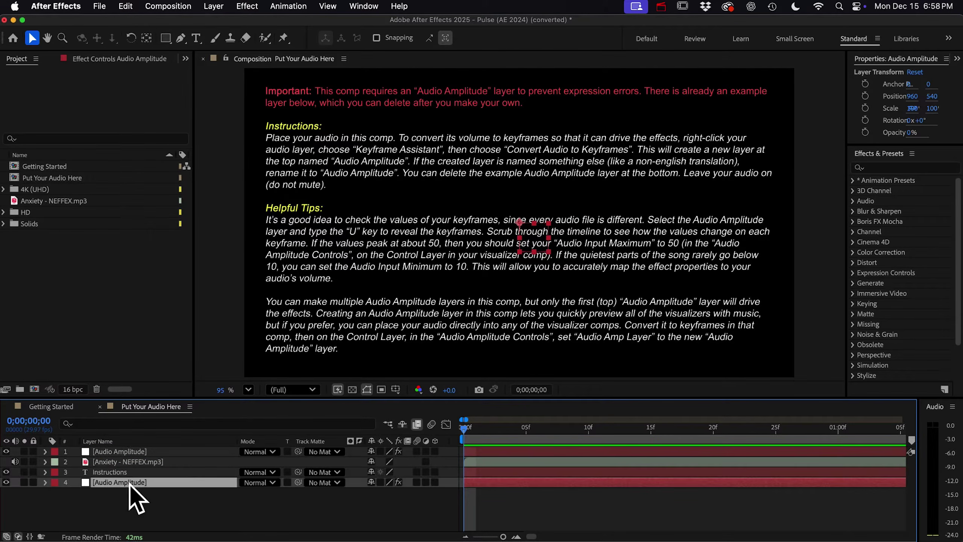
pyautogui.press('Delete')
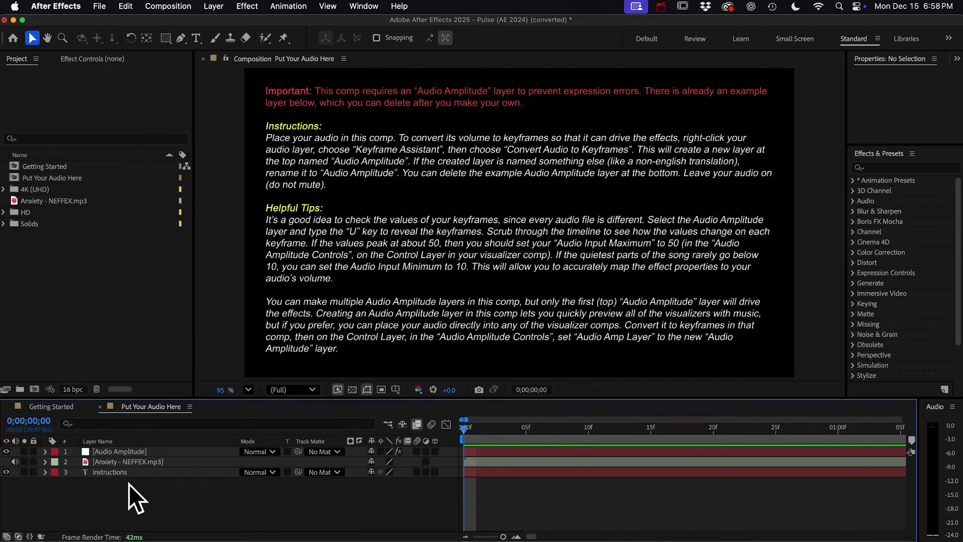
# Reveal the new Audio Amplitude layer's keyframes, check how the slider values change over the first frames, and collapse the layer.
pyautogui.click(131, 452)
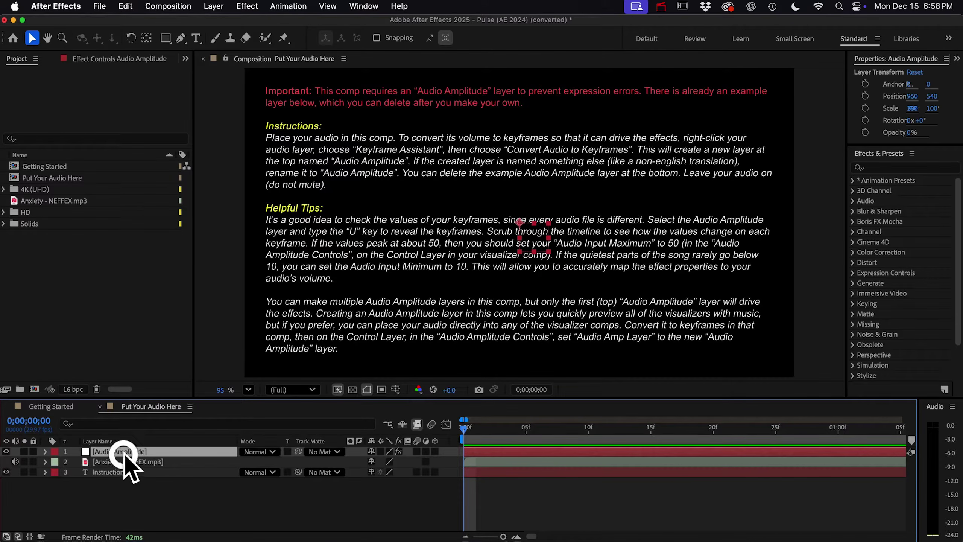
pyautogui.press('u')
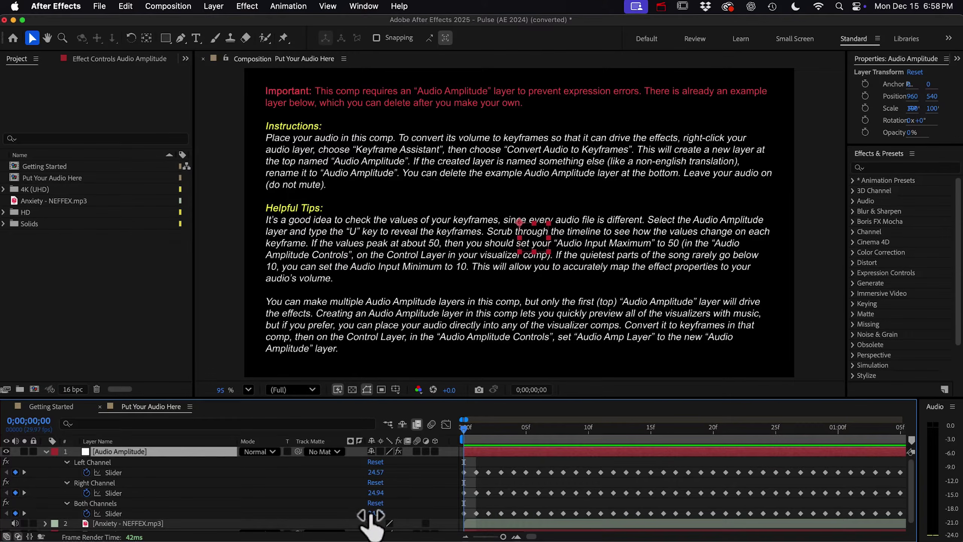
pyautogui.moveTo(473, 423)
pyautogui.mouseDown()
pyautogui.moveTo(739, 428)
pyautogui.moveTo(490, 430)
pyautogui.mouseUp()
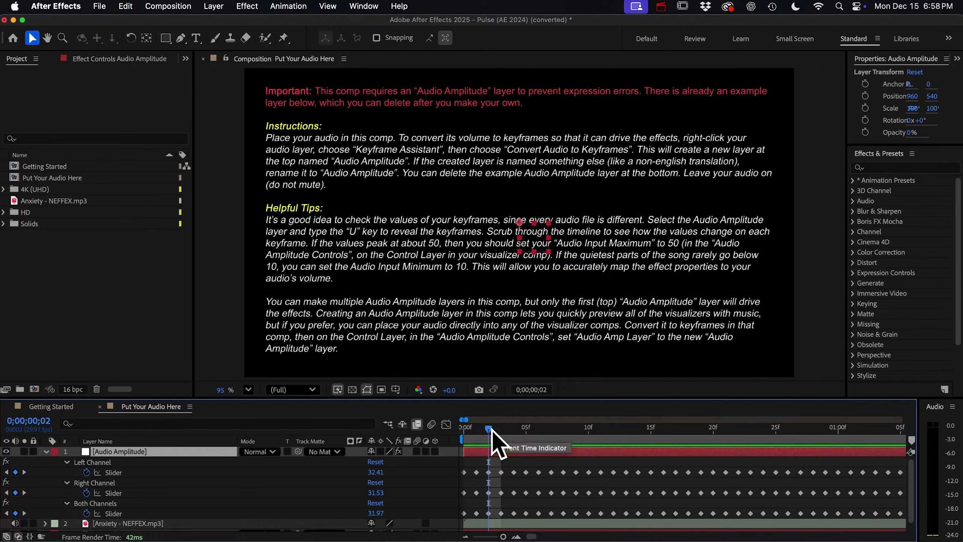
pyautogui.click(46, 452)
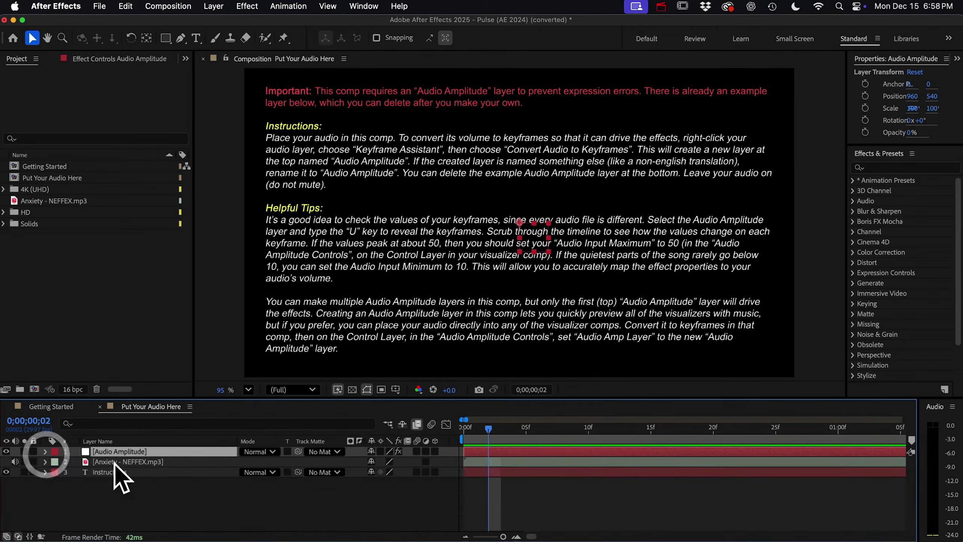
pyautogui.click(113, 452)
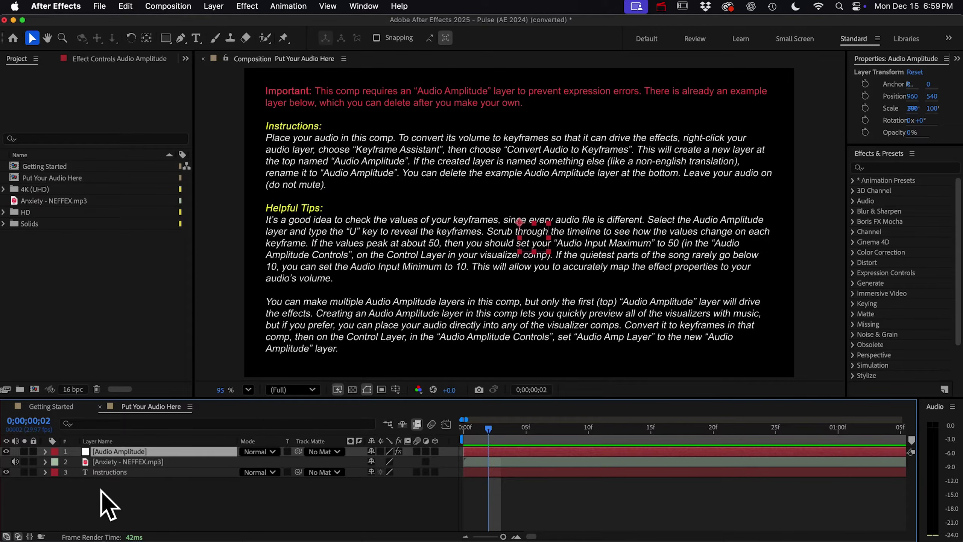
pyautogui.click(108, 453)
# Duplicate the Anxiety - NEFFEX.mp3 layer and trim the two copies so they meet at 0;00;00;07.
pyautogui.click(151, 461)
pyautogui.click(550, 428)
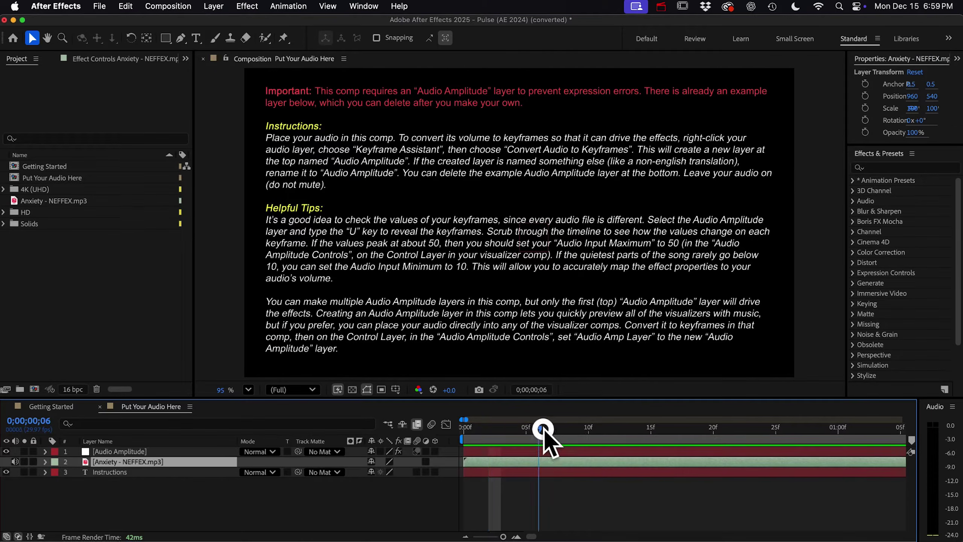
pyautogui.press('super+d')
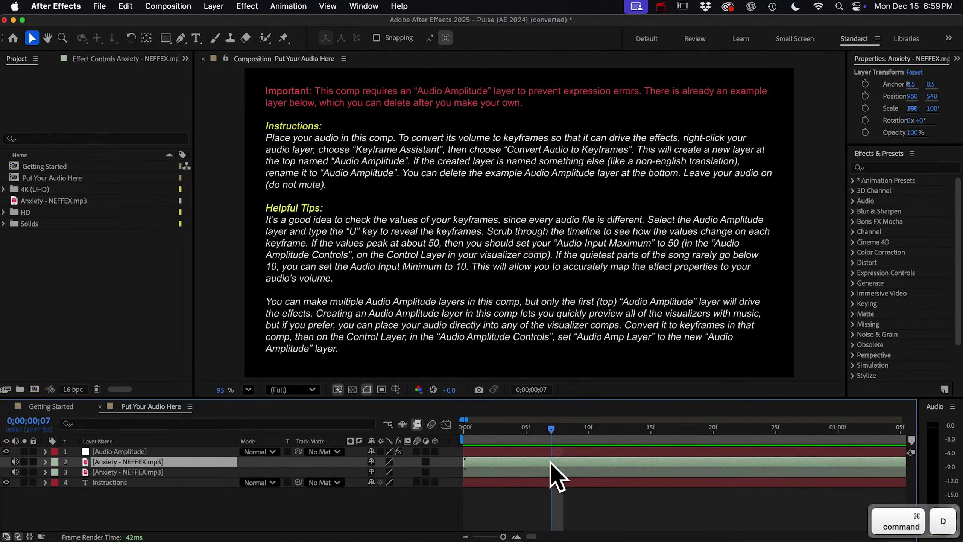
pyautogui.hotkey('alt', '[')
pyautogui.click(542, 471)
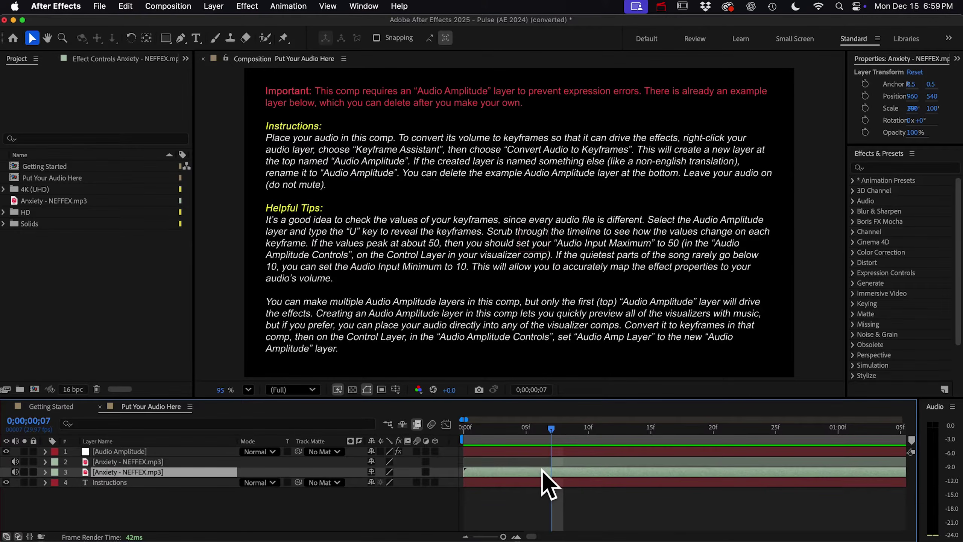
pyautogui.hotkey('alt', ']')
# Pre-compose the two trimmed audio layers with all attributes moved into the new composition, and bring up its Keyframe Assistant options.
pyautogui.click(549, 474)
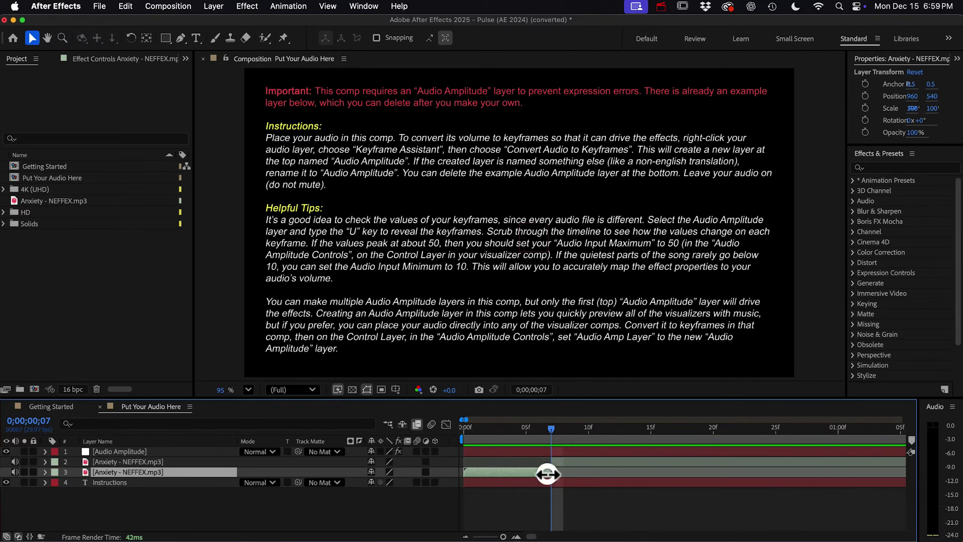
pyautogui.keyDown('shift'); pyautogui.click(571, 463); pyautogui.keyUp('shift')
pyautogui.click(214, 5)
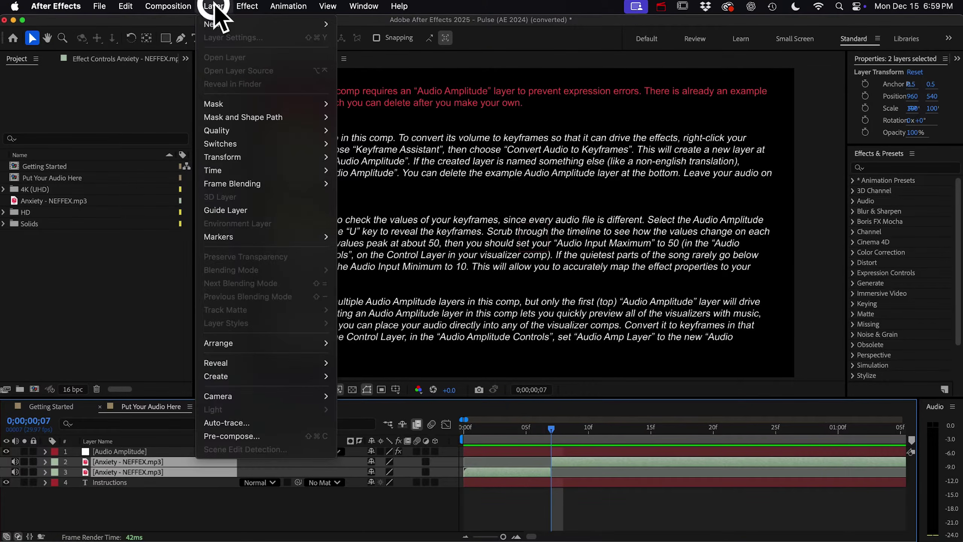
pyautogui.click(232, 437)
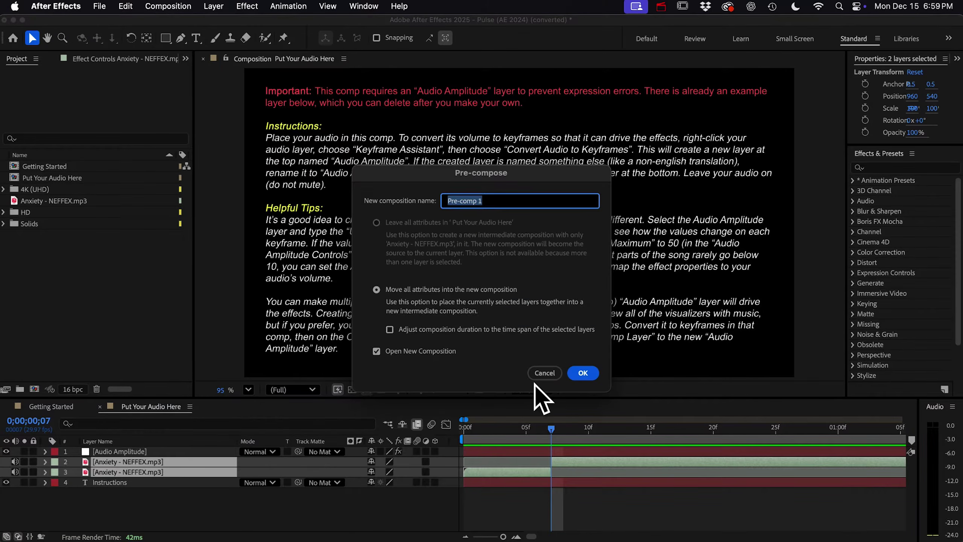
pyautogui.click(584, 374)
pyautogui.rightClick(131, 462)
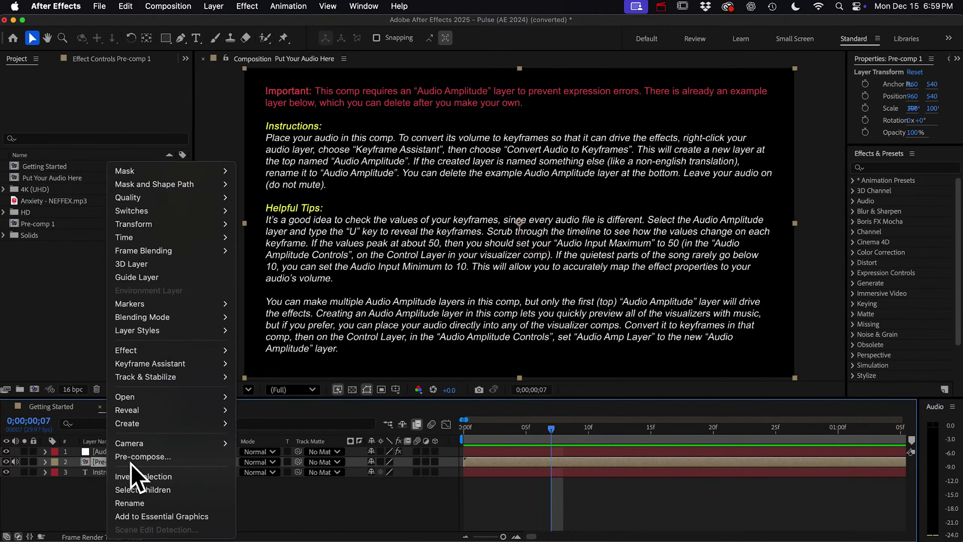
pyautogui.moveTo(167, 365)
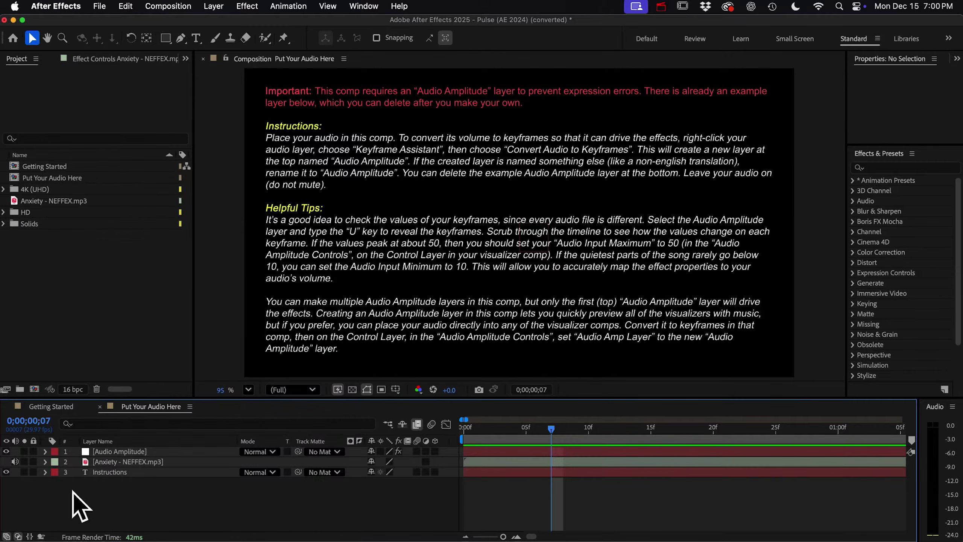
pyautogui.click(105, 462)
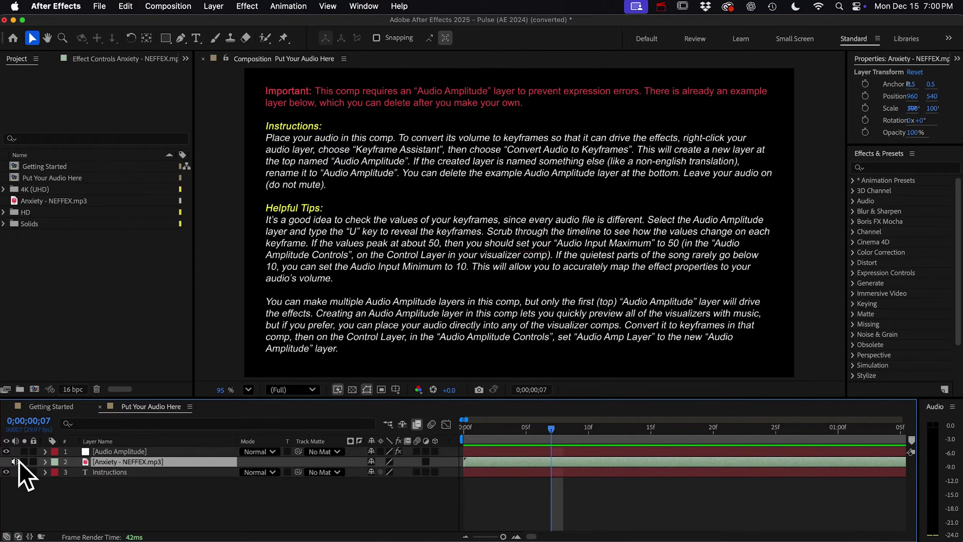
pyautogui.click(115, 498)
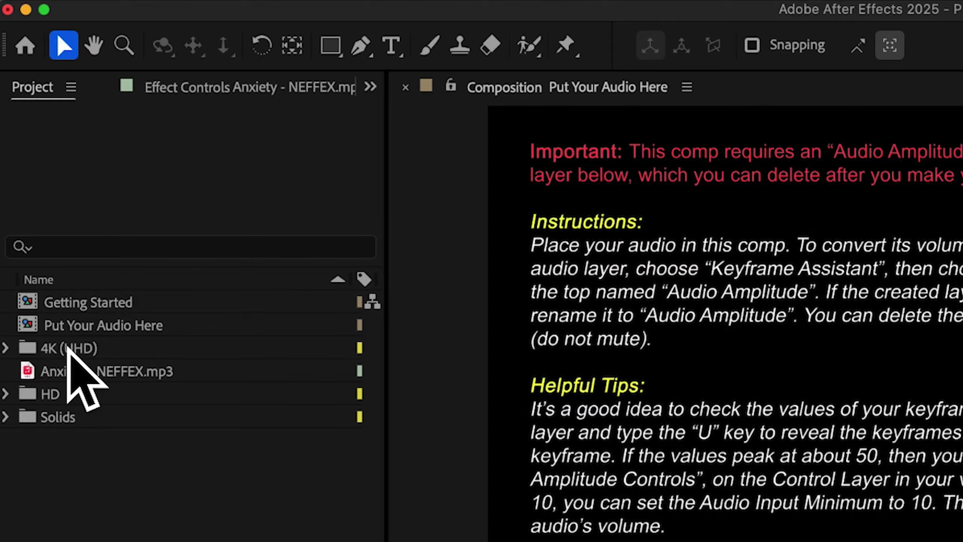
pyautogui.click(68, 348)
pyautogui.click(52, 395)
pyautogui.click(109, 471)
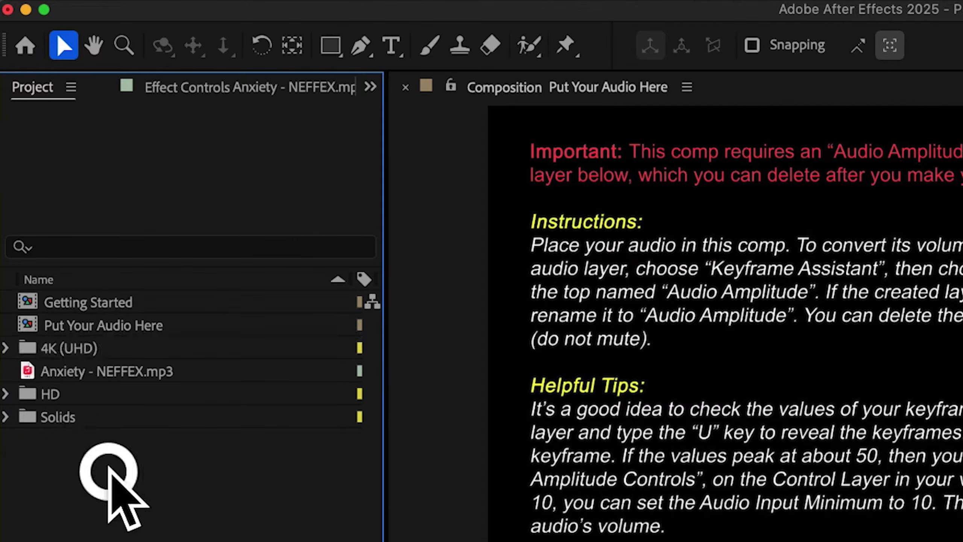
# Expand the HD folder's Audio Visualizer Comps and look over its category subfolders, including the contents of Wisps/Trails.
pyautogui.click(6, 394)
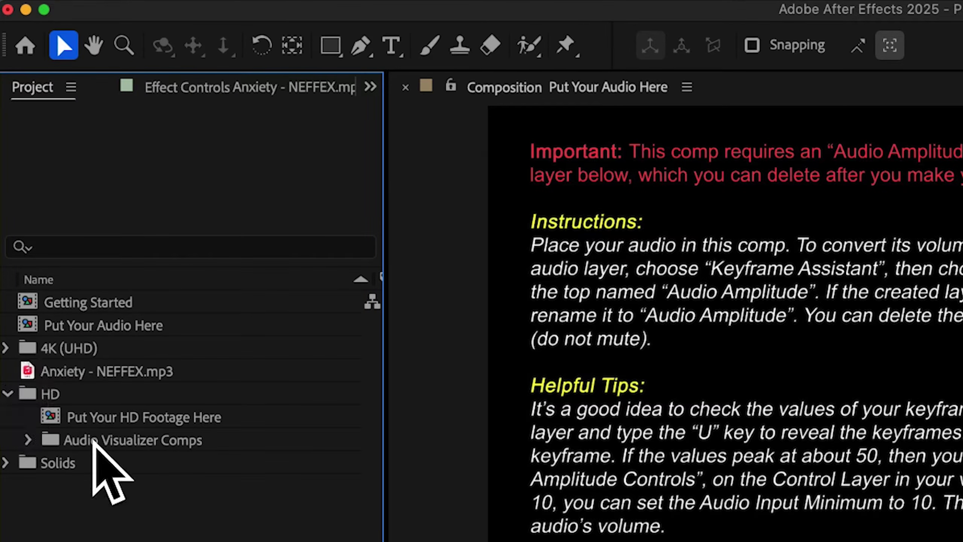
pyautogui.click(28, 440)
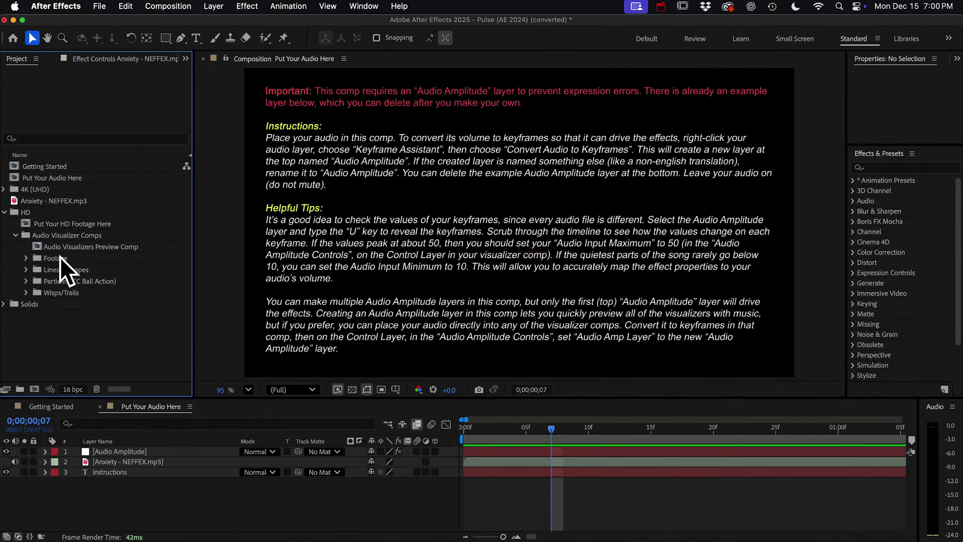
pyautogui.click(60, 259)
pyautogui.click(64, 270)
pyautogui.click(68, 281)
pyautogui.click(80, 293)
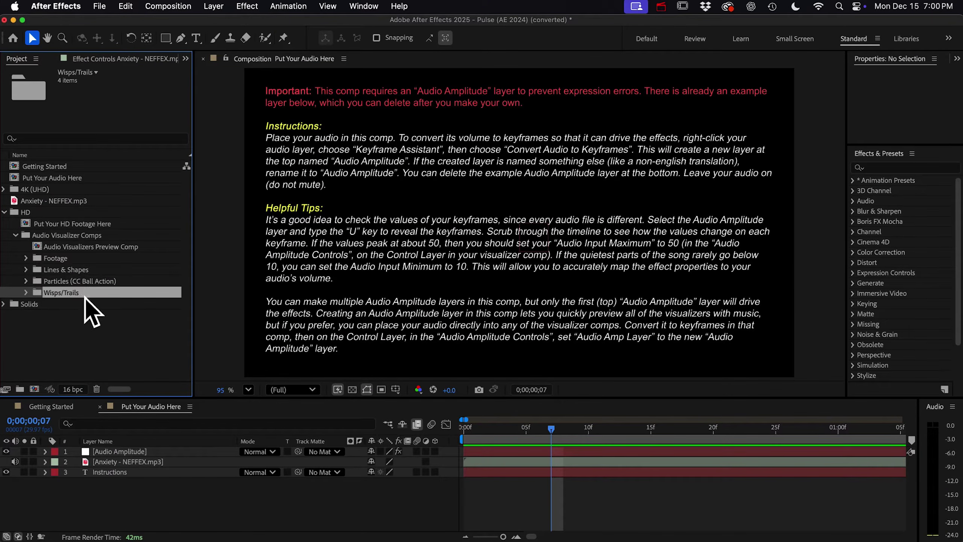
pyautogui.click(26, 293)
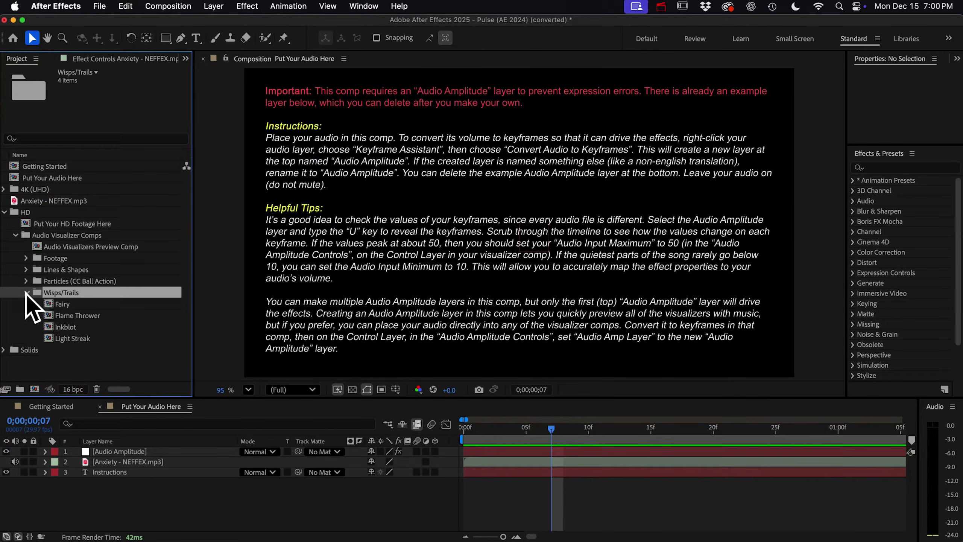
pyautogui.click(26, 293)
# Open the Audio Visualizers Preview Comp and enlarge the timeline area to look through its visualizer layers.
pyautogui.click(70, 247)
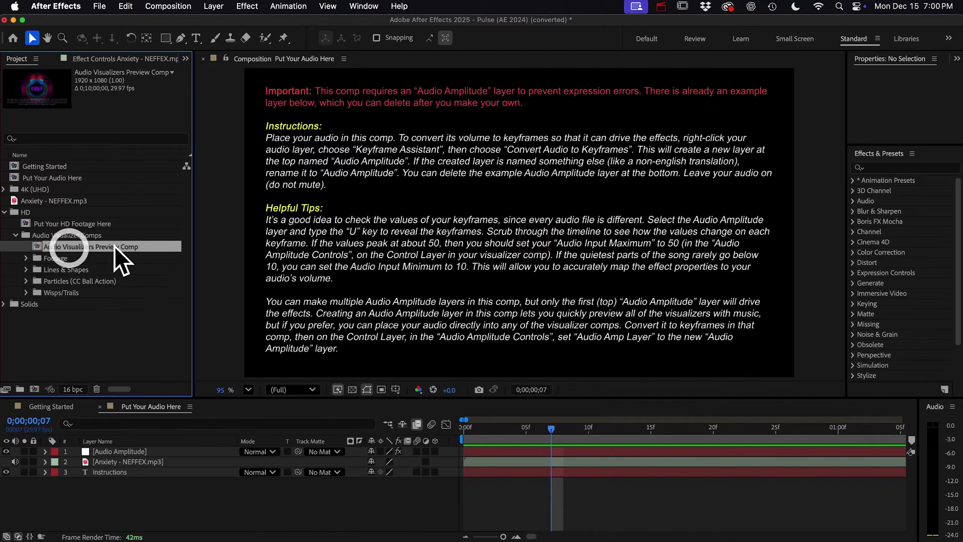
pyautogui.doubleClick(67, 247)
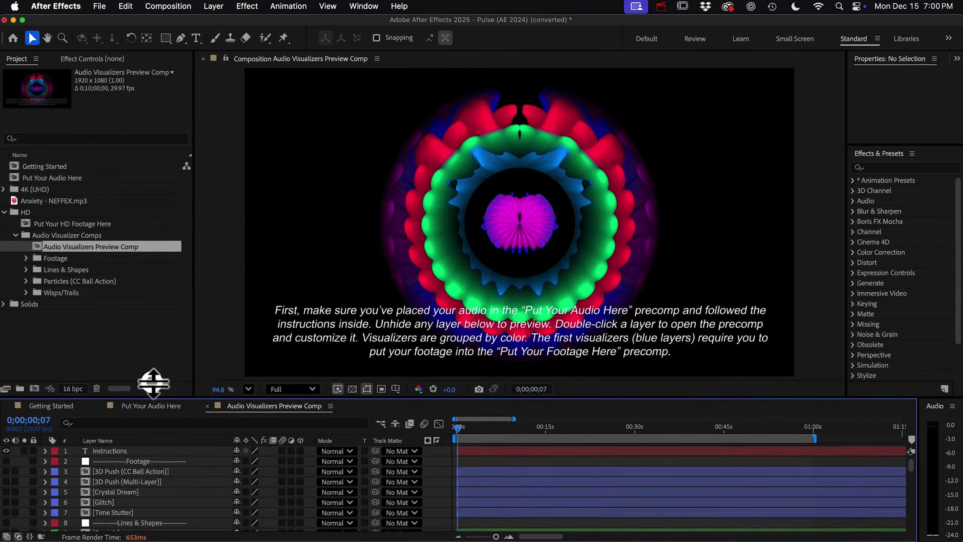
pyautogui.moveTo(153, 398); pyautogui.dragTo(161, 290)
pyautogui.scroll(-8, 503, 431)
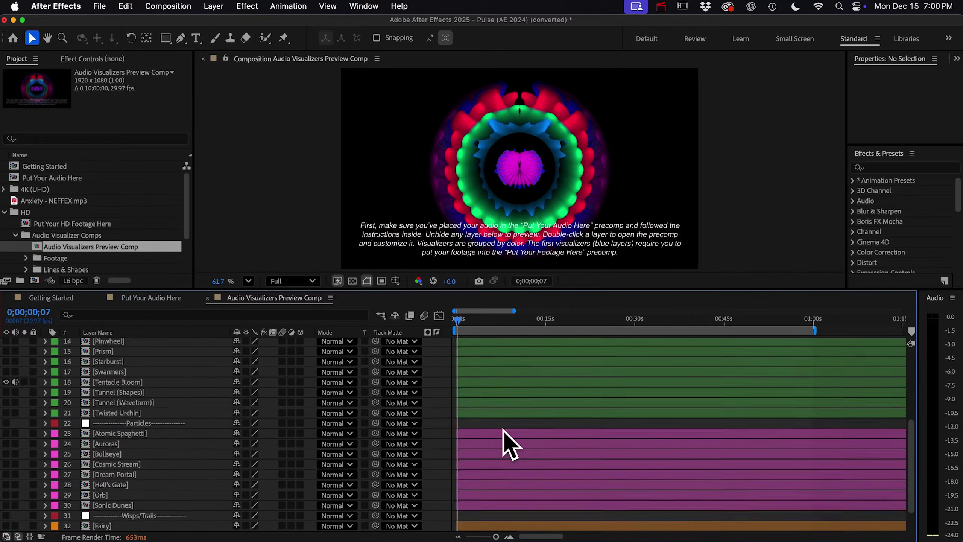
pyautogui.scroll(10, 503, 431)
# Swap the visible visualizer from Tentacle Bloom to Fractals and play a preview with the music.
pyautogui.click(6, 424)
pyautogui.click(6, 517)
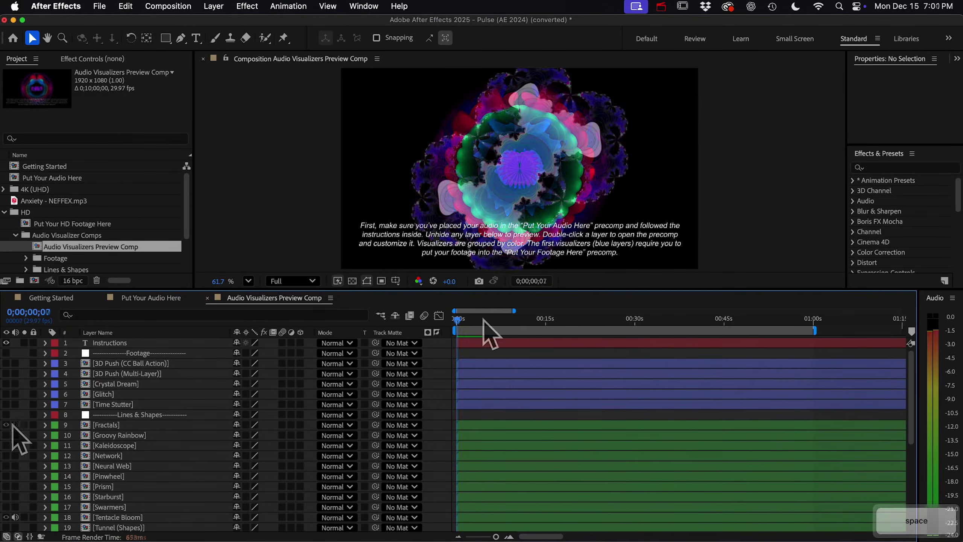
pyautogui.press('space')
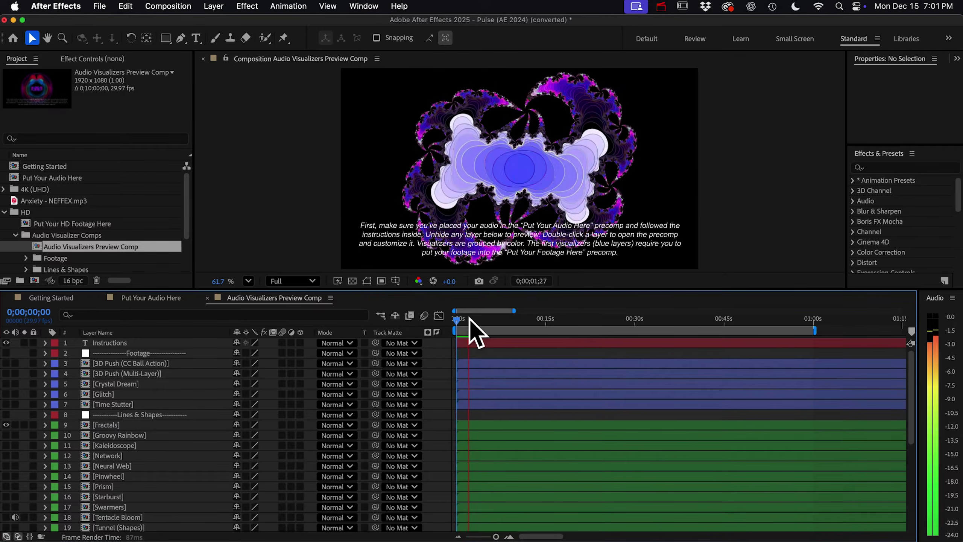
pyautogui.press('space')
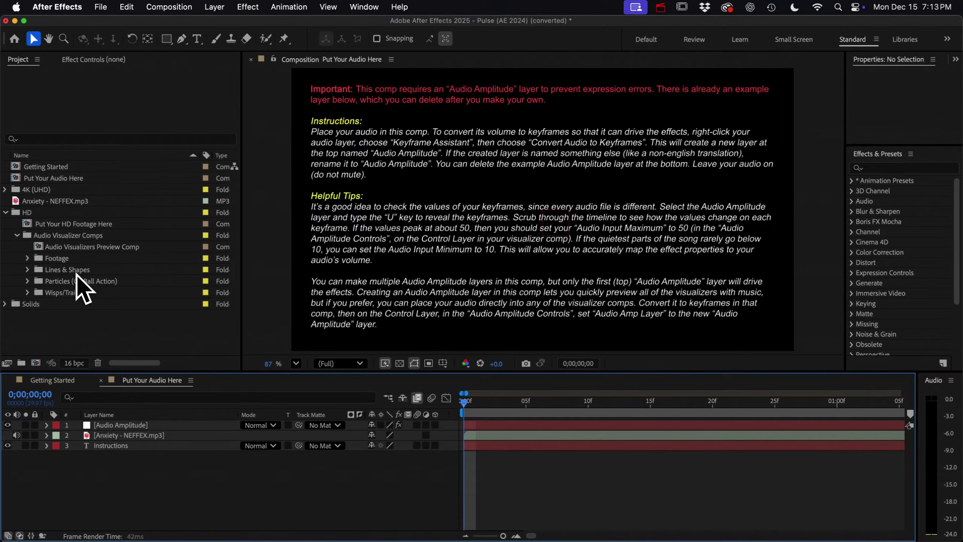
# Open the Bullseye comp from the Particles (CC Ball Action) folder.
pyautogui.click(27, 281)
pyautogui.scroll(-1, 26, 282)
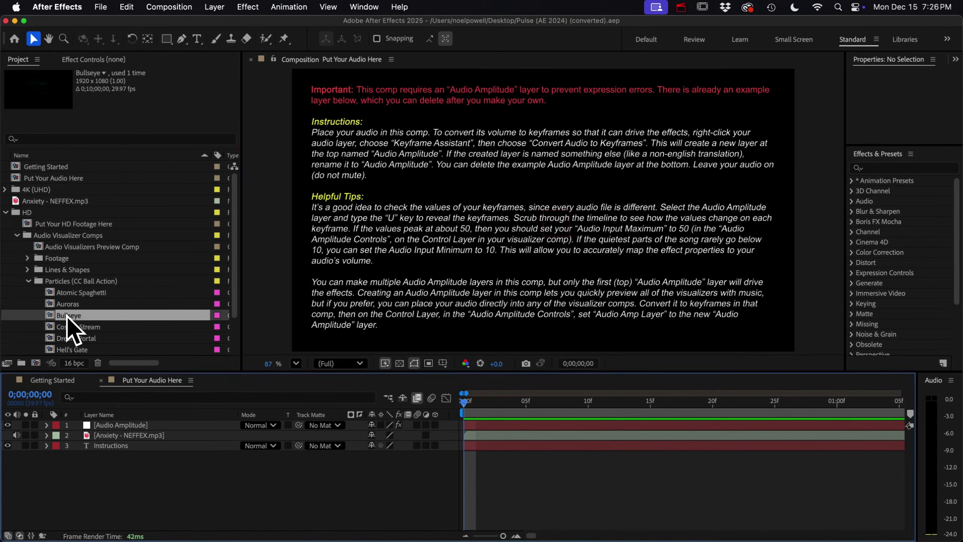
pyautogui.click(70, 318)
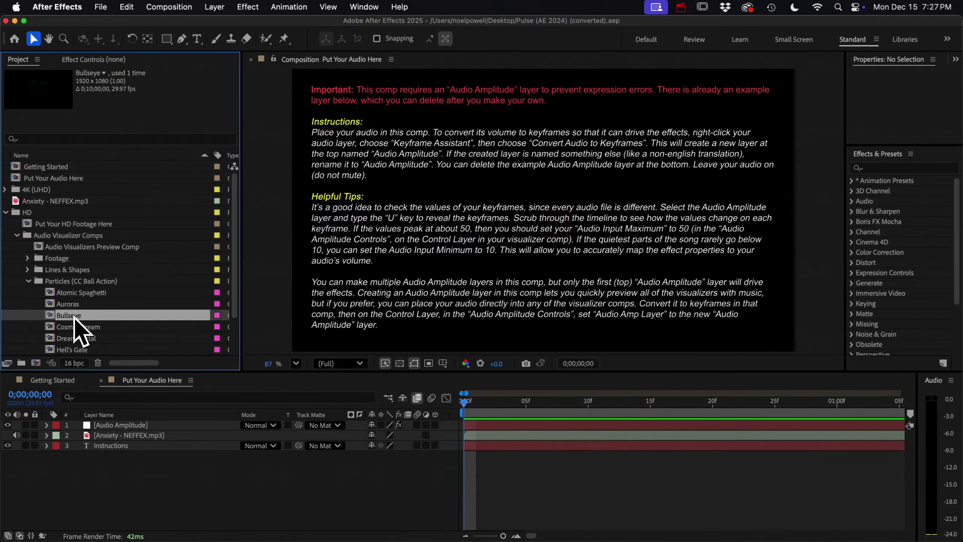
pyautogui.doubleClick(65, 316)
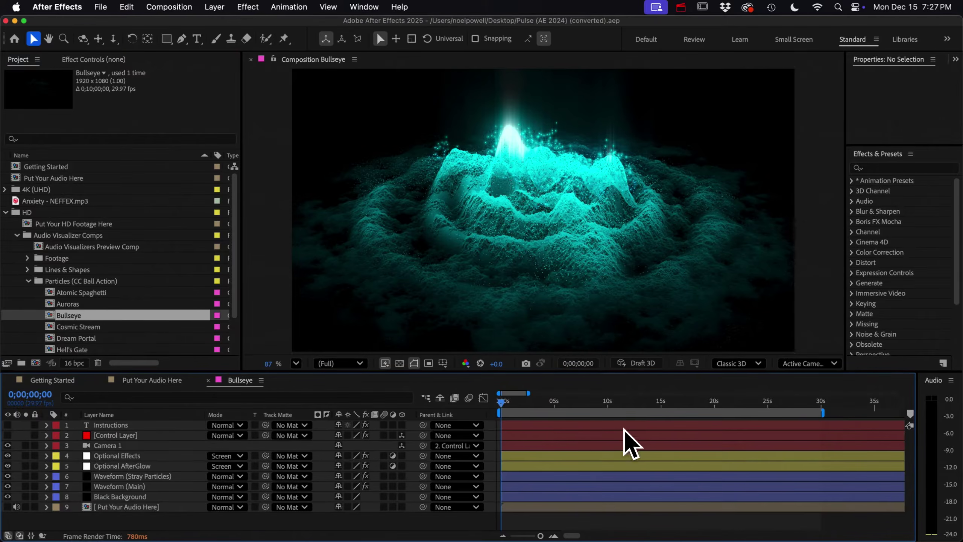
# Preview the Bullseye comp with the music from about the 14-second mark.
pyautogui.moveTo(502, 405); pyautogui.dragTo(668, 419)
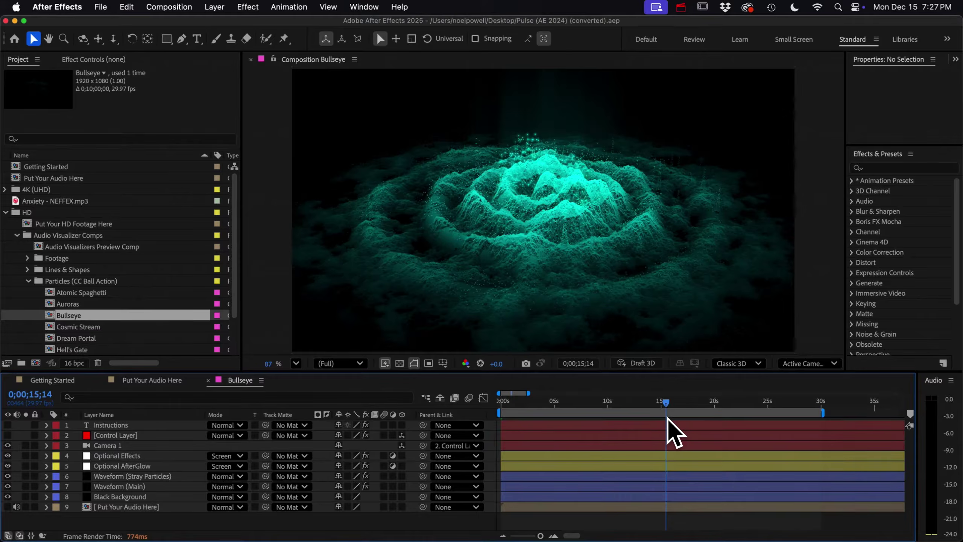
pyautogui.press('space')
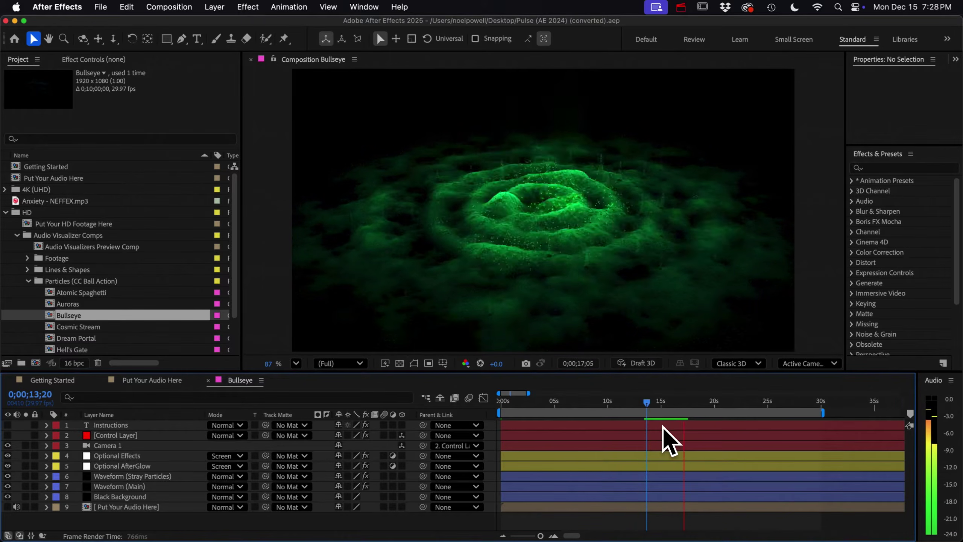
pyautogui.press('space')
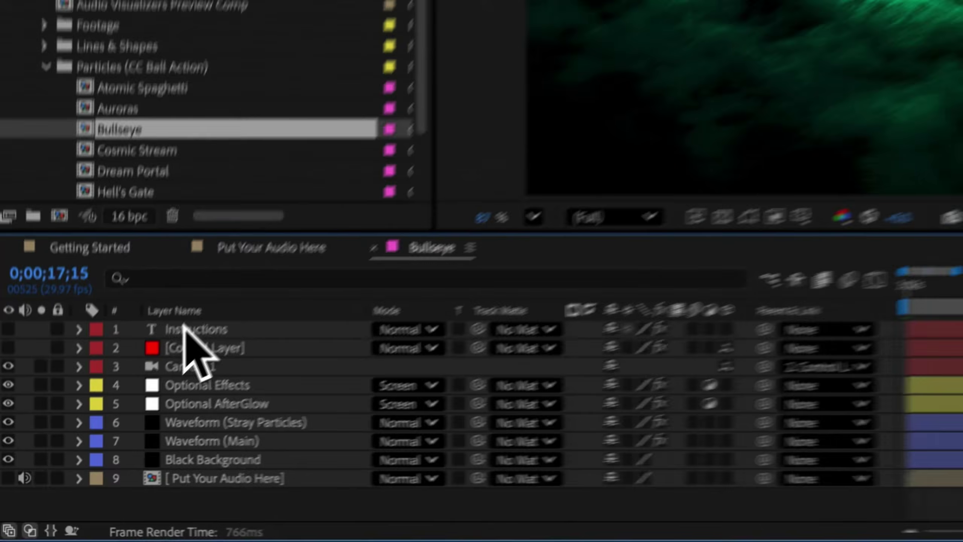
# Make the Instructions layer visible to read its summary and suggestions, and hide it again.
pyautogui.click(109, 425)
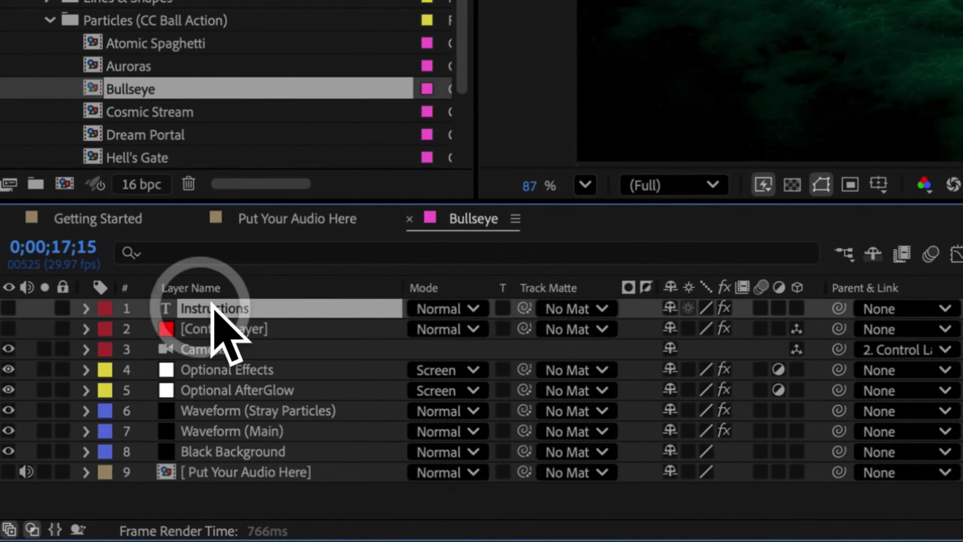
pyautogui.click(8, 308)
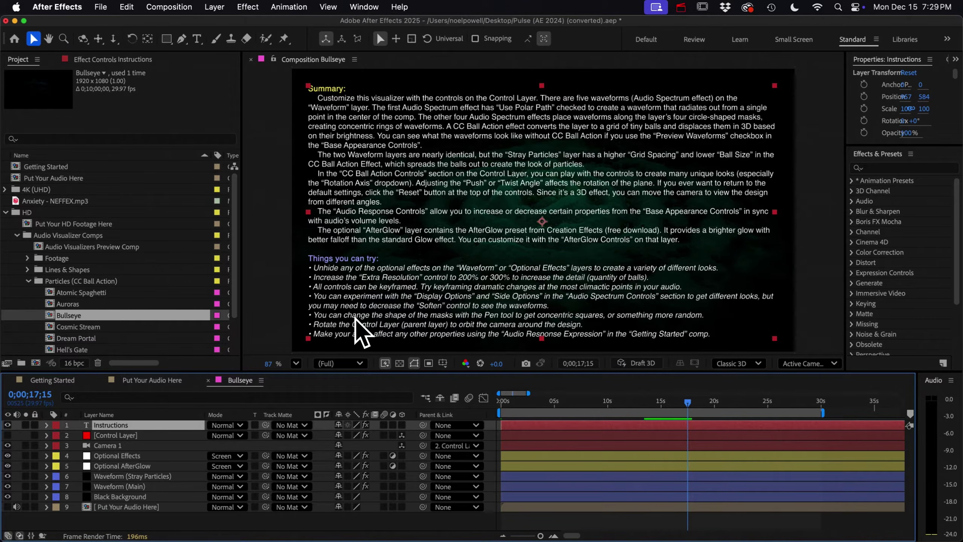
pyautogui.click(8, 425)
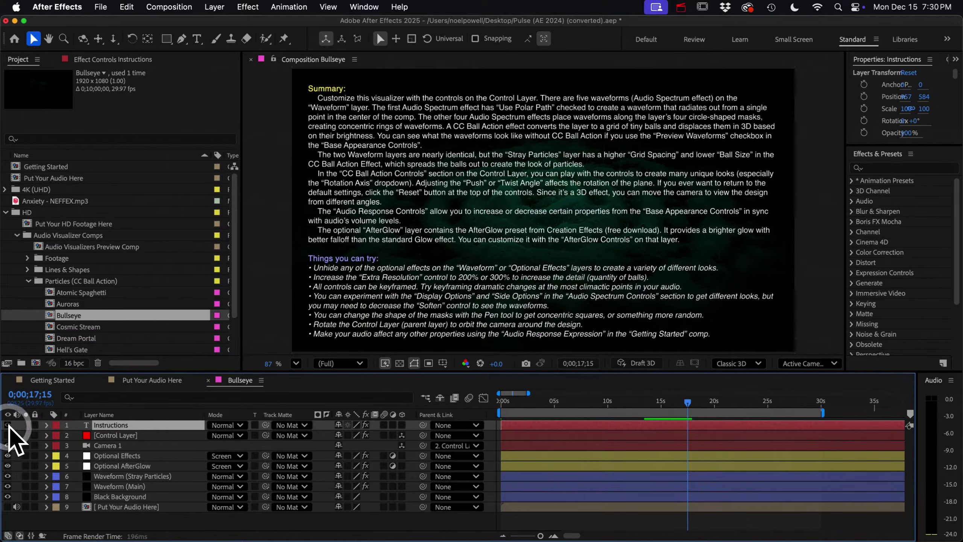
# Look over the Put Your Audio Here, Black Background and two Waveform layers in the Bullseye comp.
pyautogui.click(129, 508)
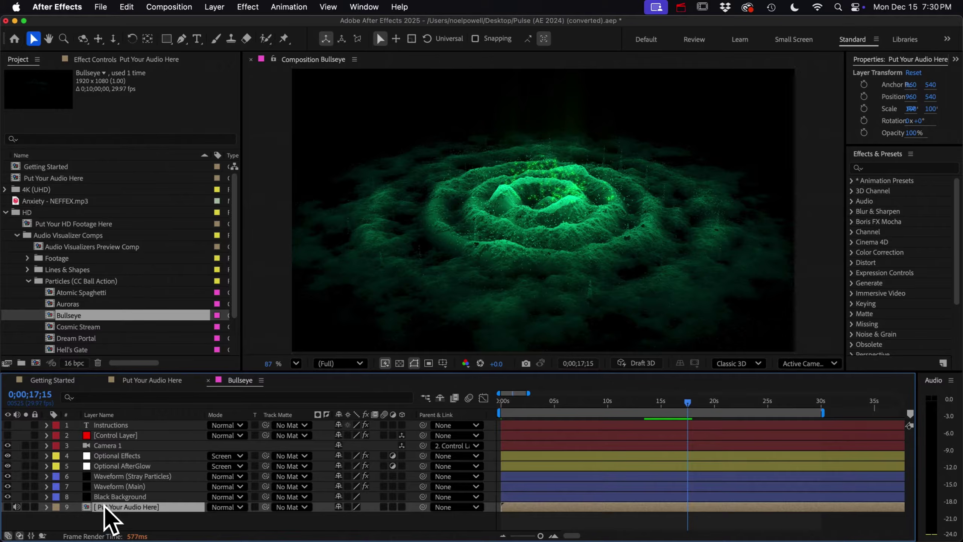
pyautogui.click(148, 496)
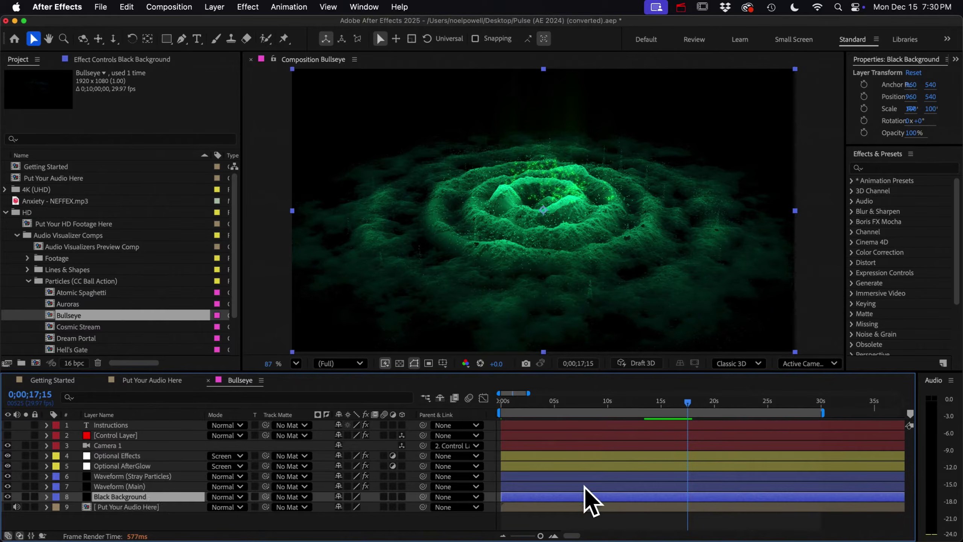
pyautogui.keyDown('shift'); pyautogui.click(579, 478); pyautogui.keyUp('shift')
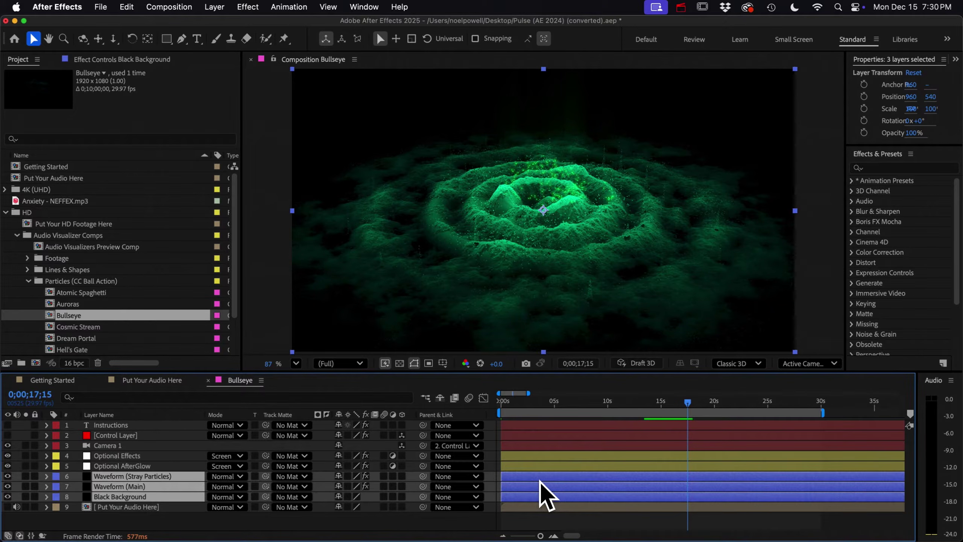
# Show the Waveform (Main) layer's effects and try out Venetian Blinds (Strings) and Mosaic (Planks).
pyautogui.click(123, 488)
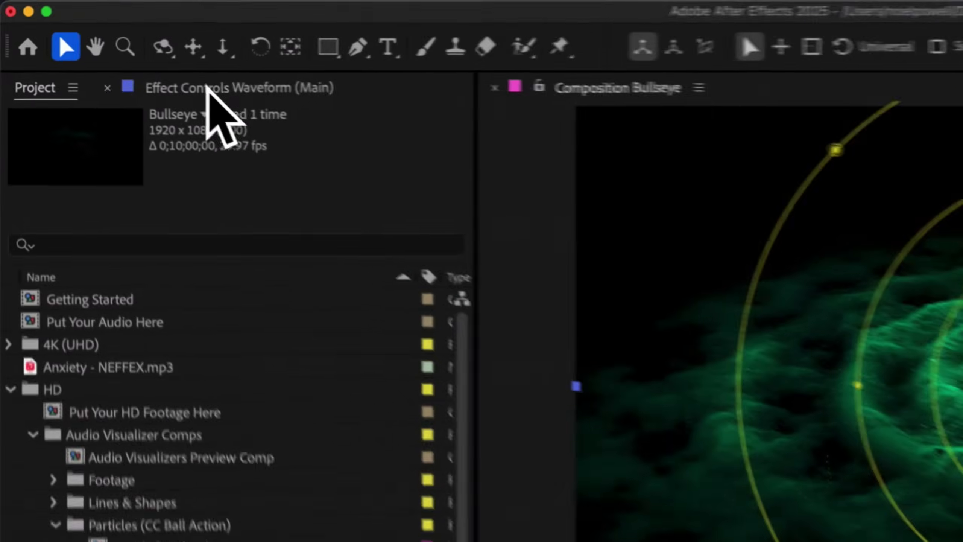
pyautogui.click(108, 60)
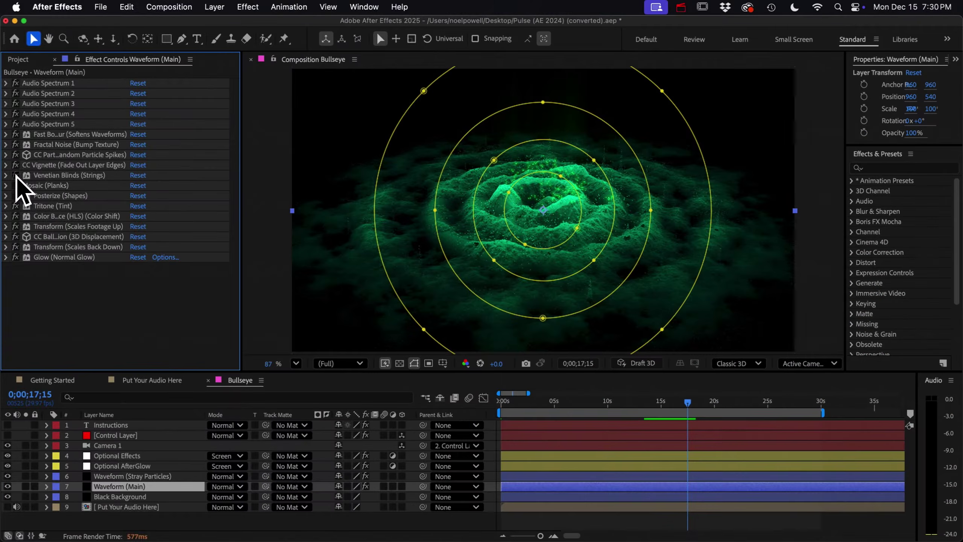
pyautogui.click(15, 175)
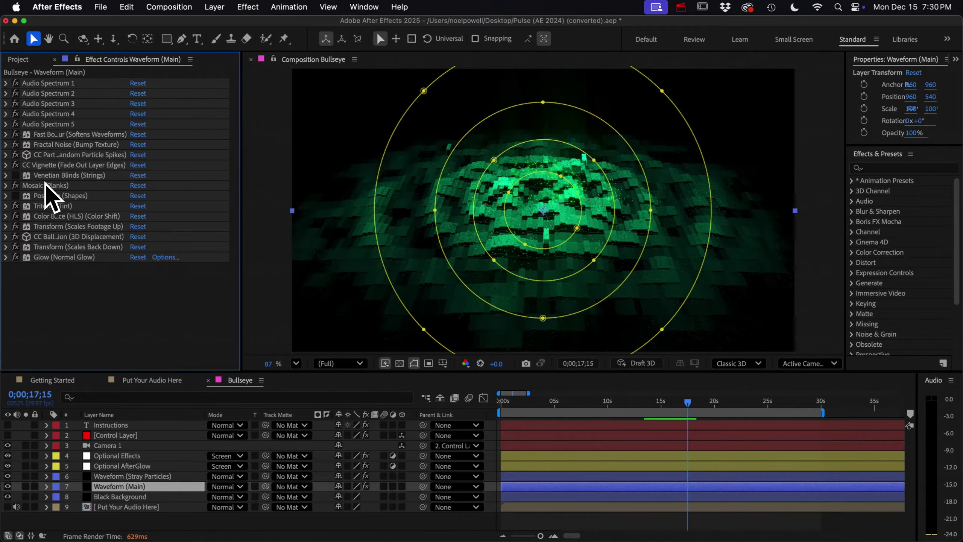
pyautogui.click(15, 186)
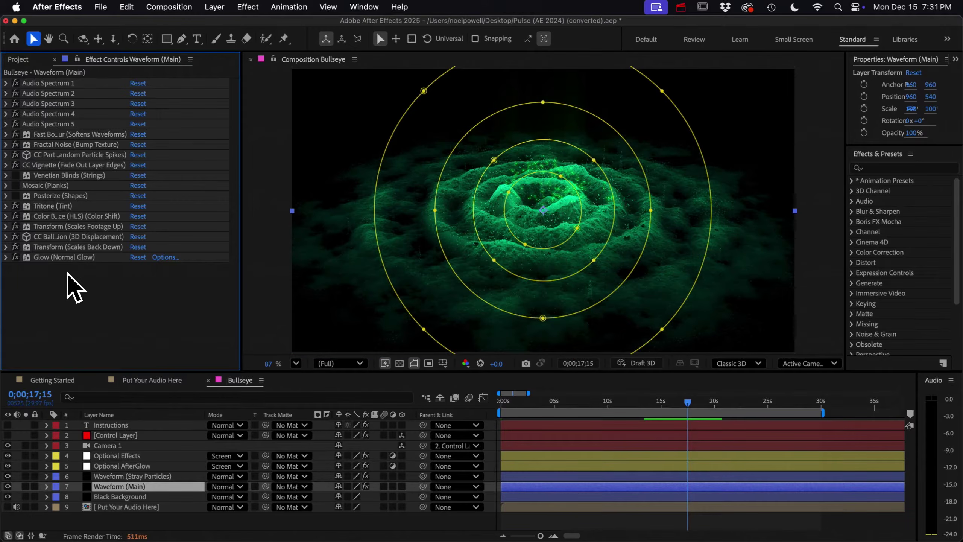
# Try out the Glow (Vertical Streaks) and CC Kaleida (Symmetrical Designs) effects on the Optional Effects layer.
pyautogui.click(114, 456)
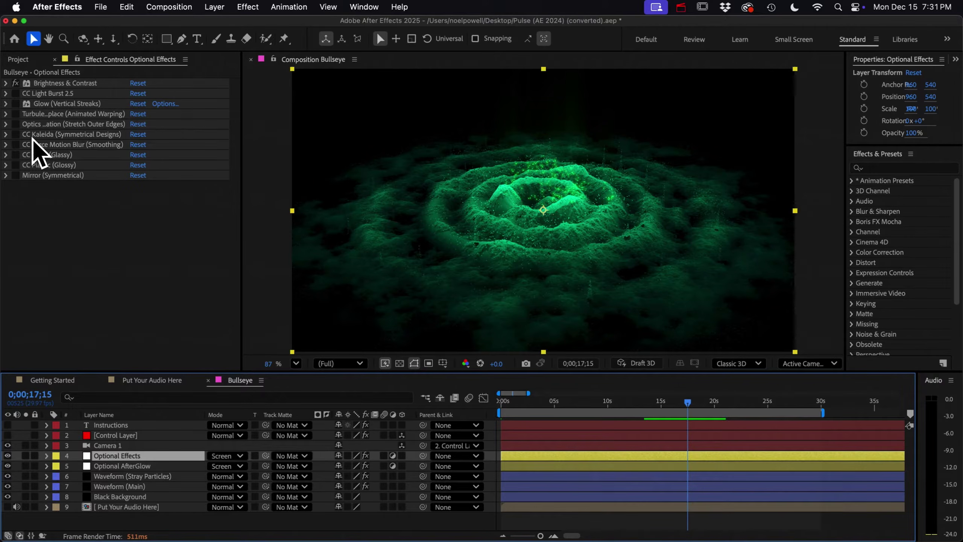
pyautogui.click(16, 99)
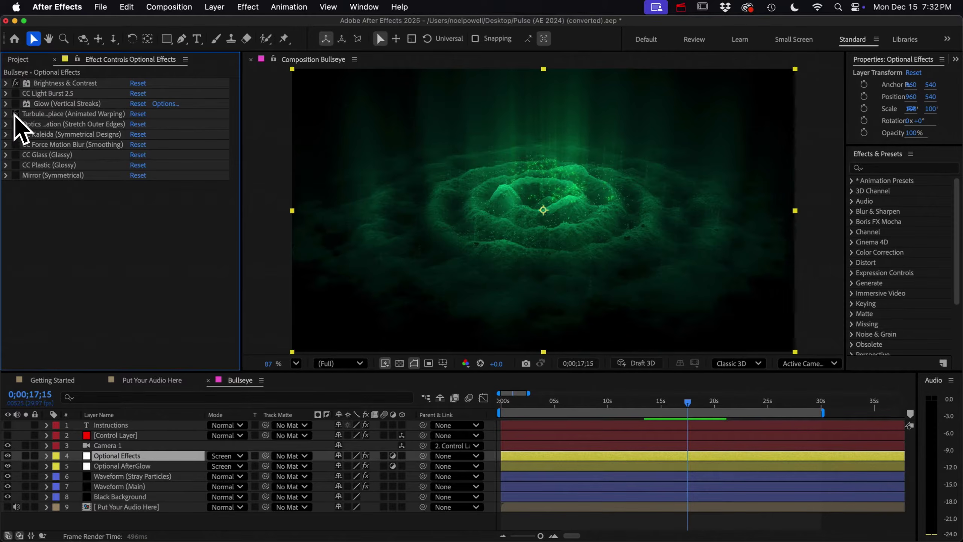
pyautogui.click(15, 134)
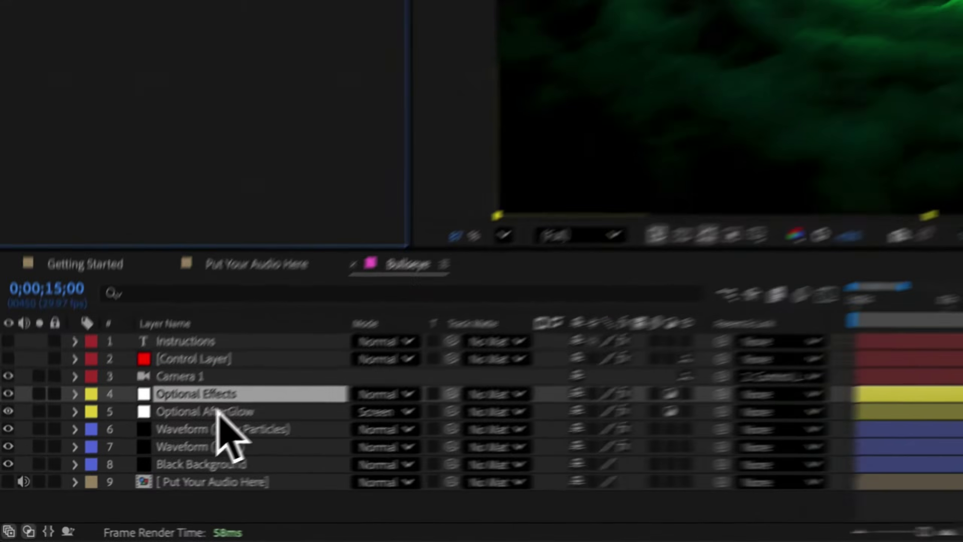
# Reset the Optional AfterGlow layer's AfterGlow Controls and set Threshold to 28%, Radius to 5.0, Intensity to 0.30 and Opacity to 22%.
pyautogui.click(131, 465)
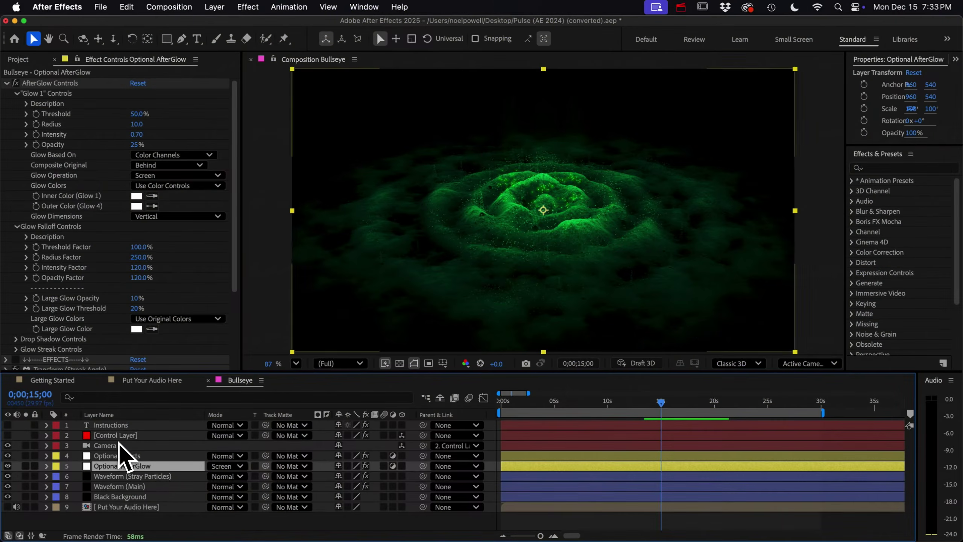
pyautogui.click(134, 84)
pyautogui.moveTo(136, 115); pyautogui.dragTo(118, 118)
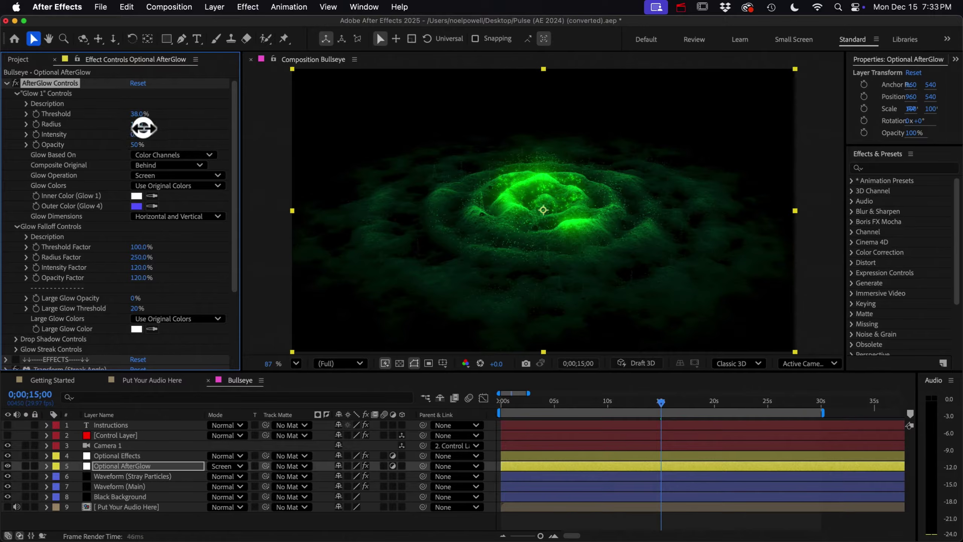
pyautogui.moveTo(141, 118); pyautogui.dragTo(126, 132)
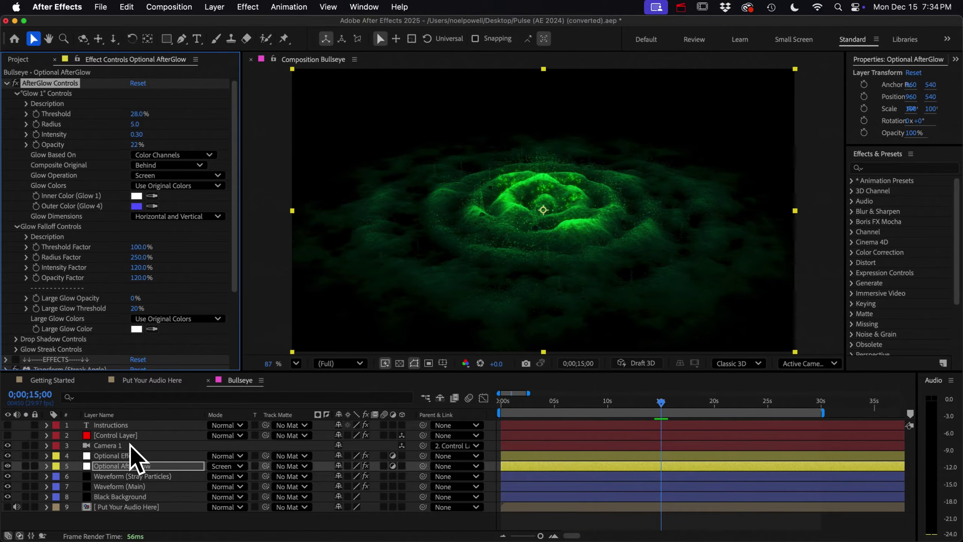
# Activate the camera orbit tool for Camera 1 and try out the Y Rotation of its parent Control Layer.
pyautogui.click(114, 444)
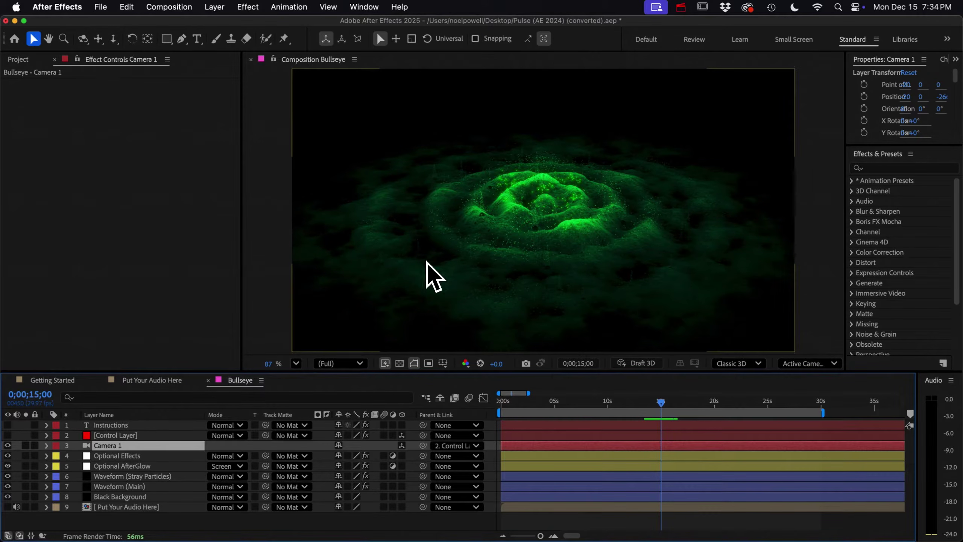
pyautogui.click(83, 38)
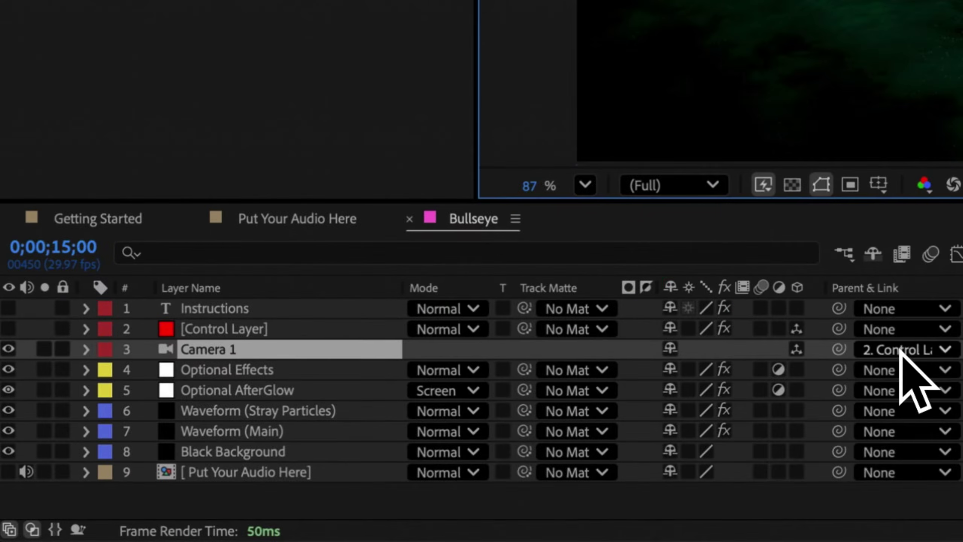
pyautogui.click(223, 328)
pyautogui.press('r')
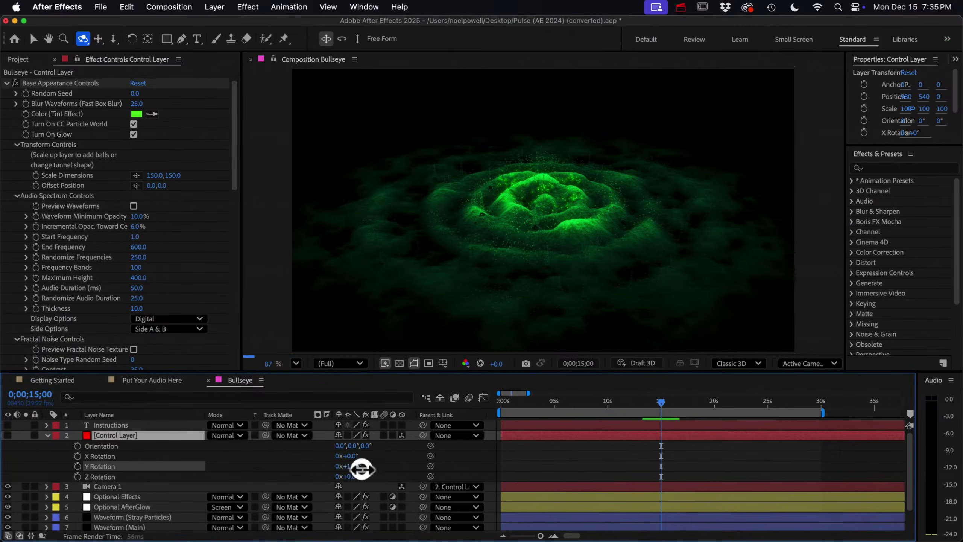
pyautogui.moveTo(704, 394); pyautogui.dragTo(712, 395)
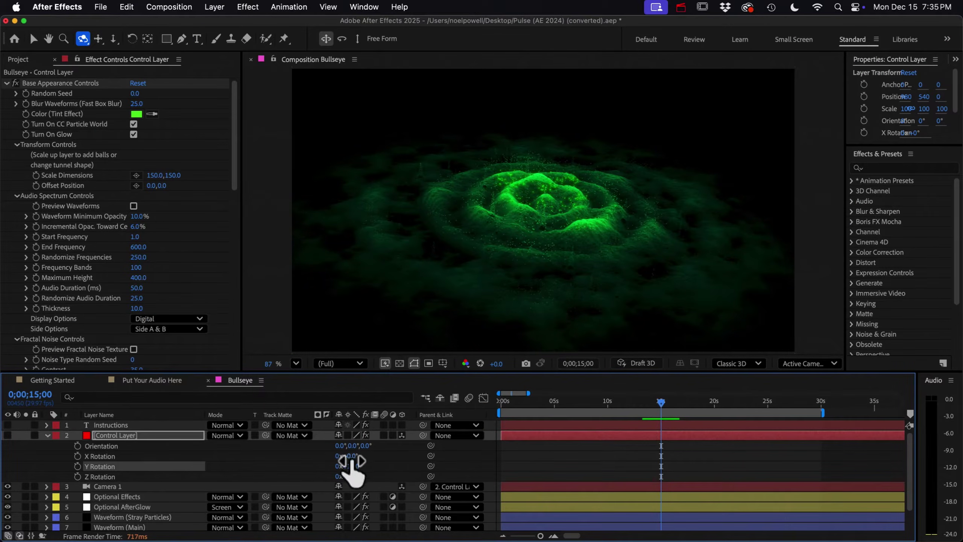
pyautogui.press('r')
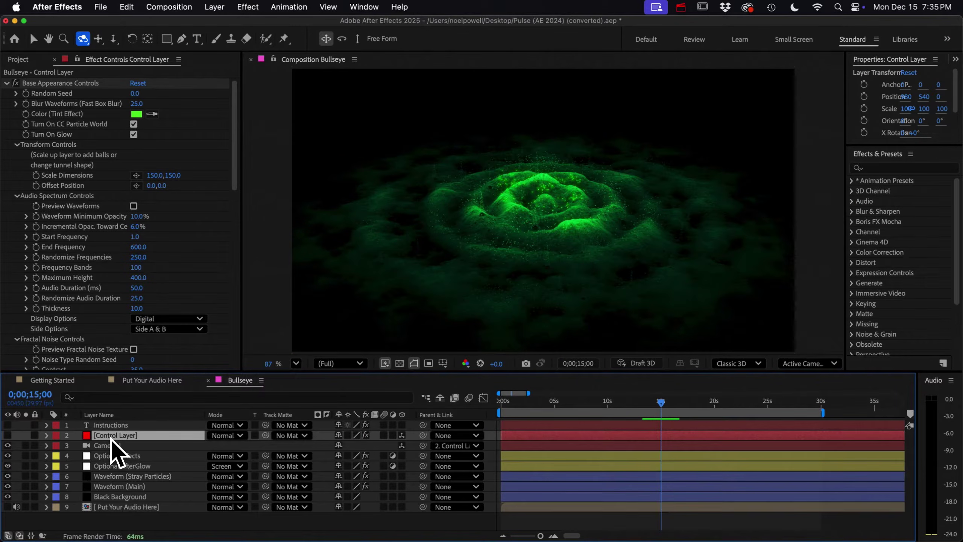
# Look over the Control Layer's effect settings and collapse them to the Base Appearance, Audio Response and Audio Amplitude Controls.
pyautogui.press('super+Up')
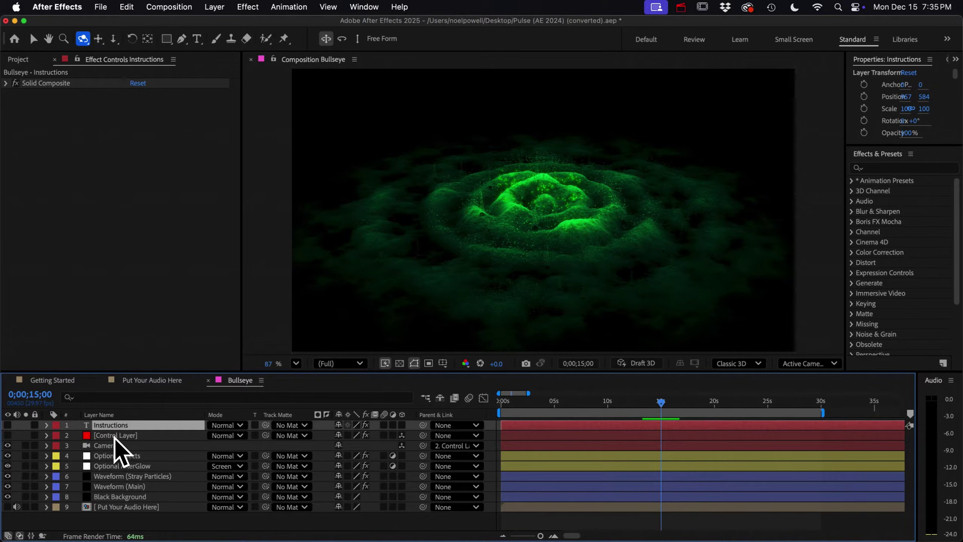
pyautogui.click(110, 436)
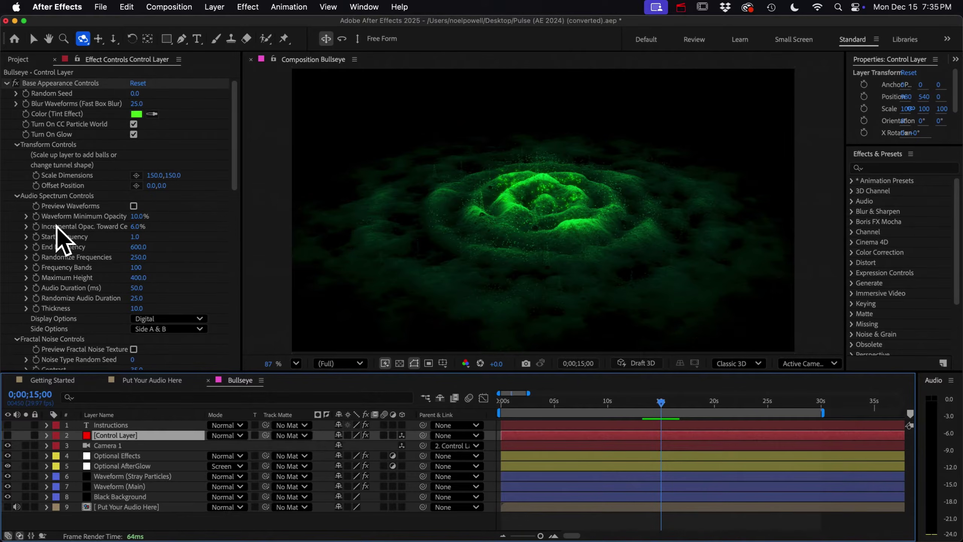
pyautogui.scroll(-5, 56, 228)
pyautogui.scroll(-15, 56, 225)
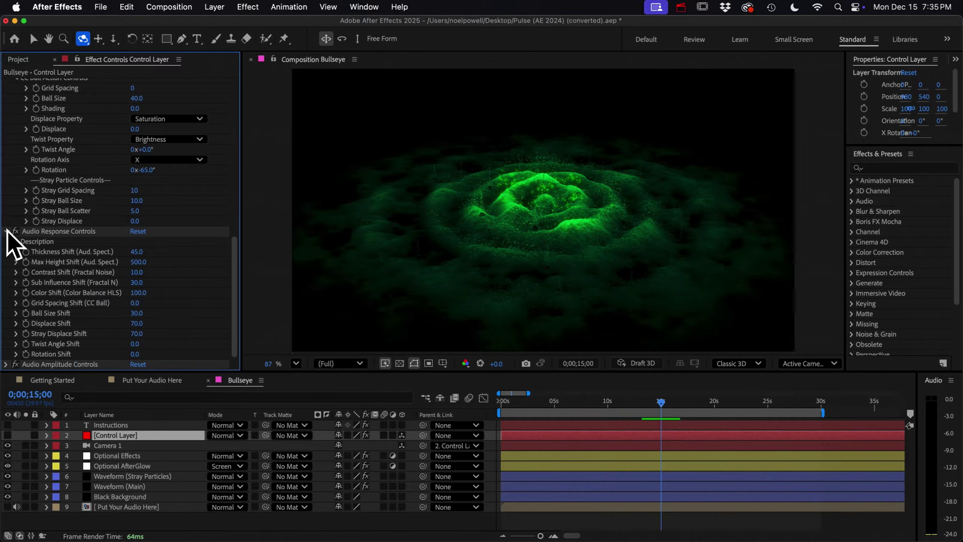
pyautogui.scroll(15, 11, 240)
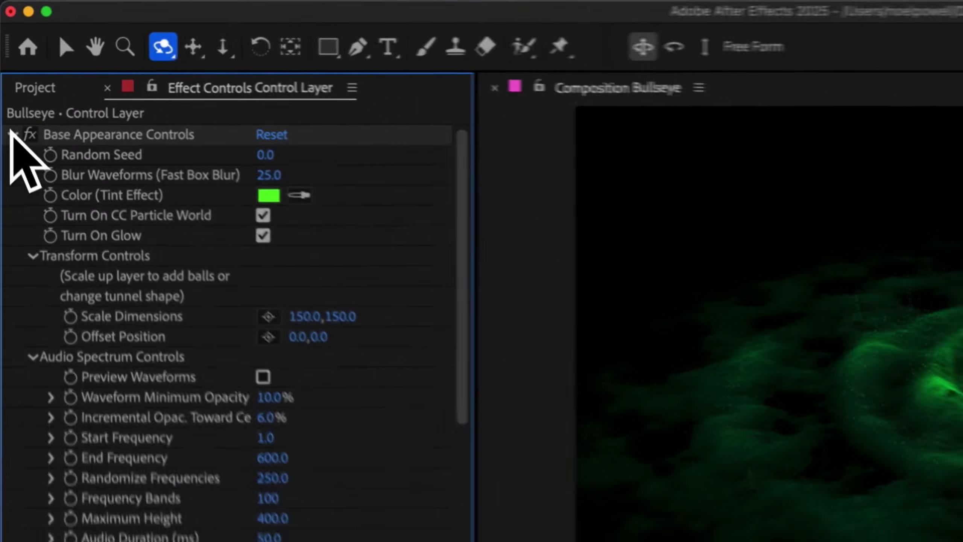
pyautogui.click(14, 134)
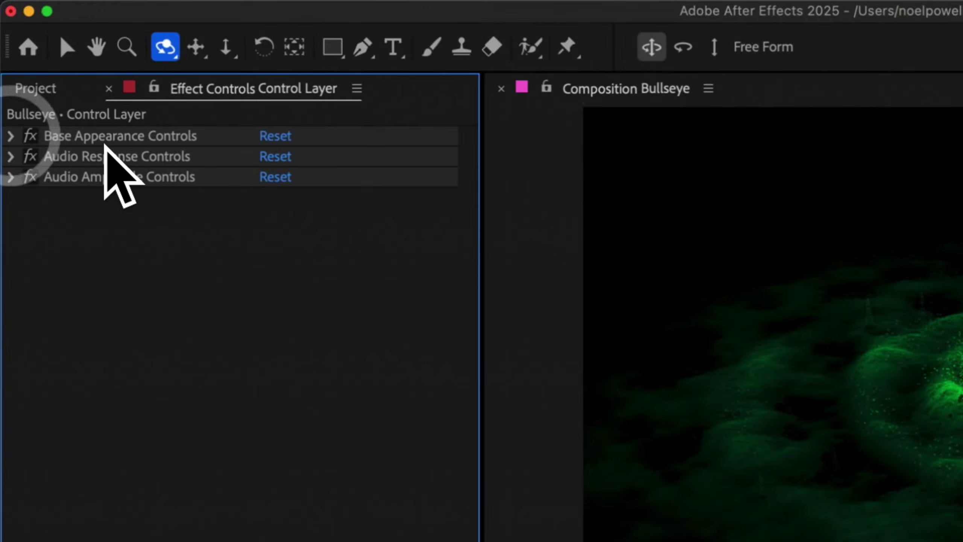
pyautogui.click(103, 141)
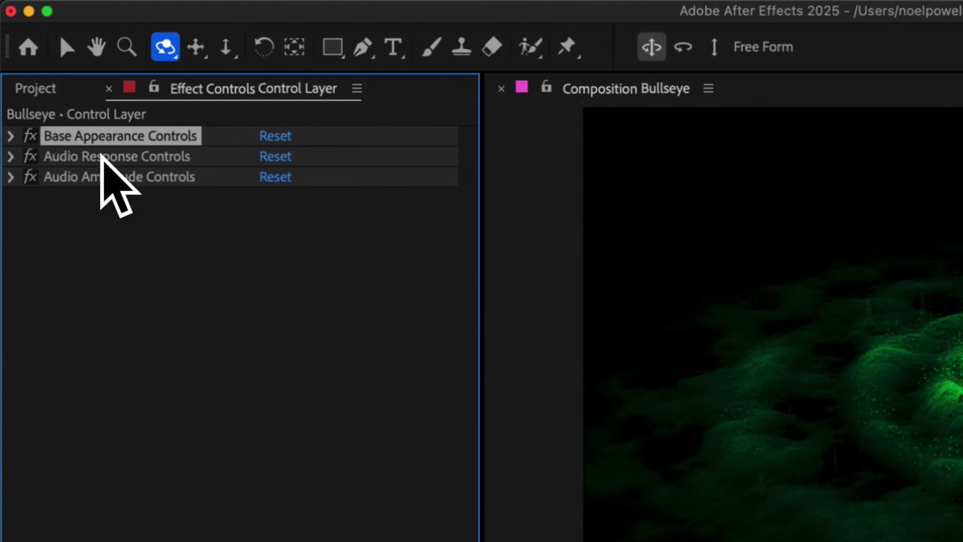
pyautogui.click(101, 155)
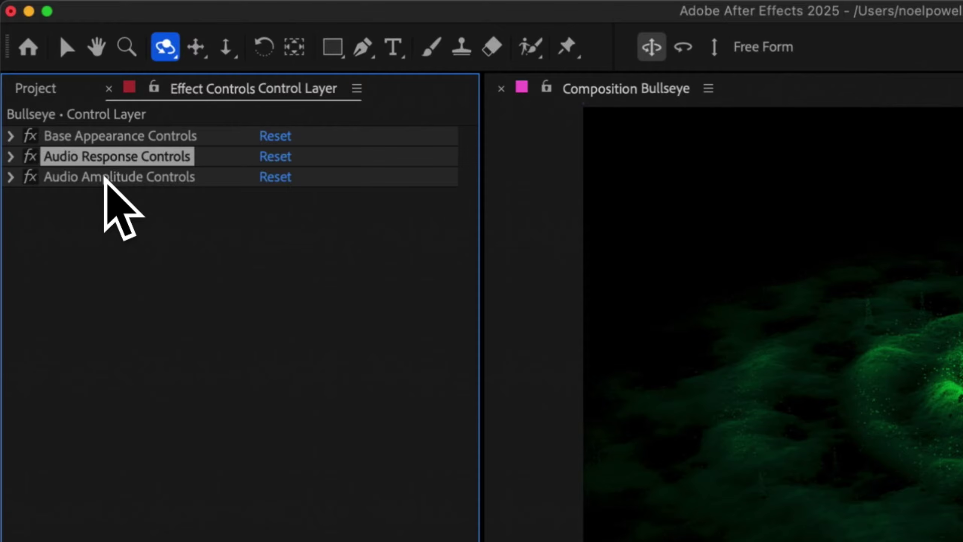
pyautogui.click(105, 176)
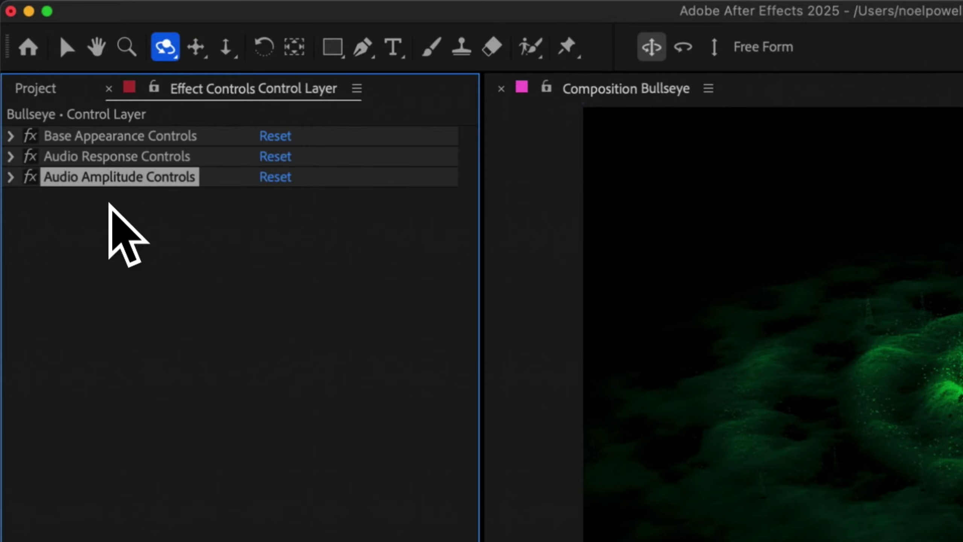
# Expand the Base Appearance Controls and look through the Audio Spectrum, Fractal Noise and CC Ball Action settings.
pyautogui.click(131, 136)
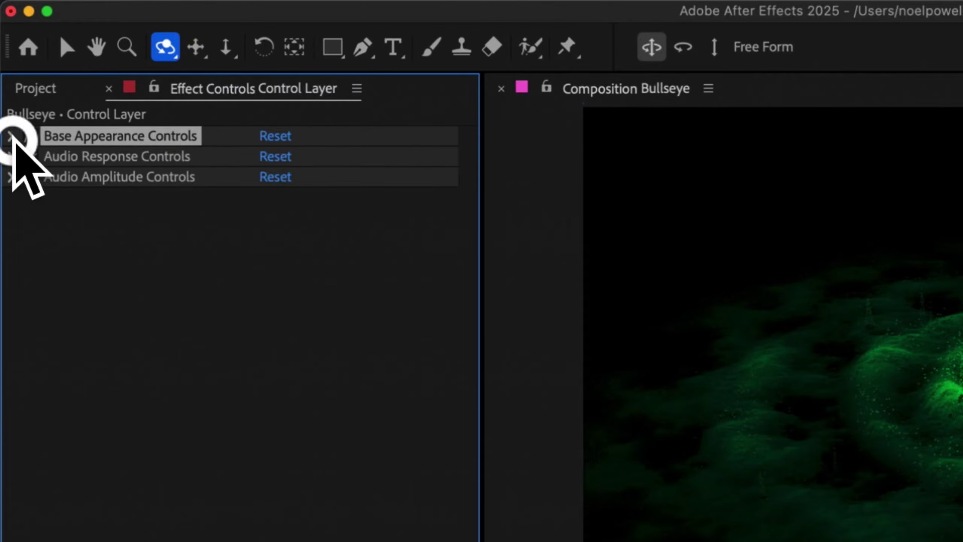
pyautogui.click(12, 136)
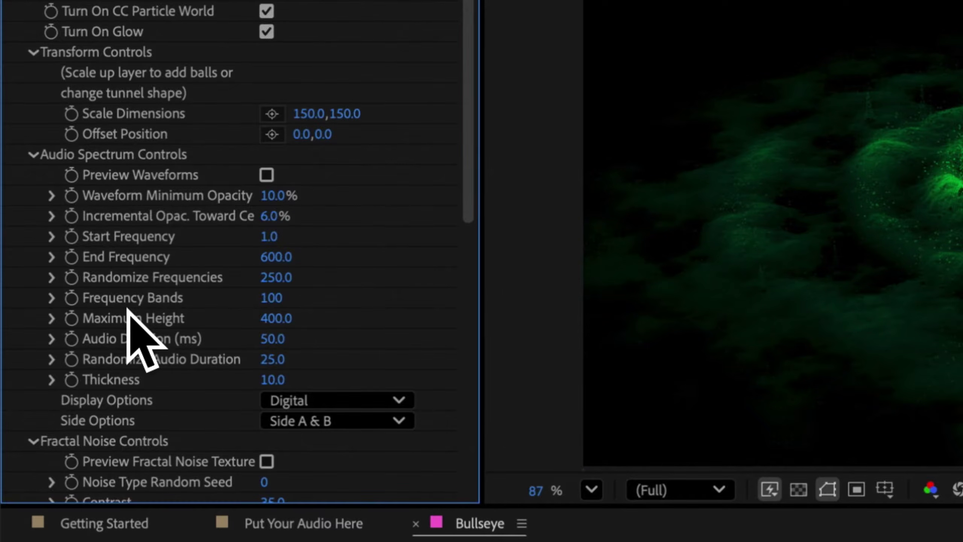
pyautogui.scroll(-8, 128, 310)
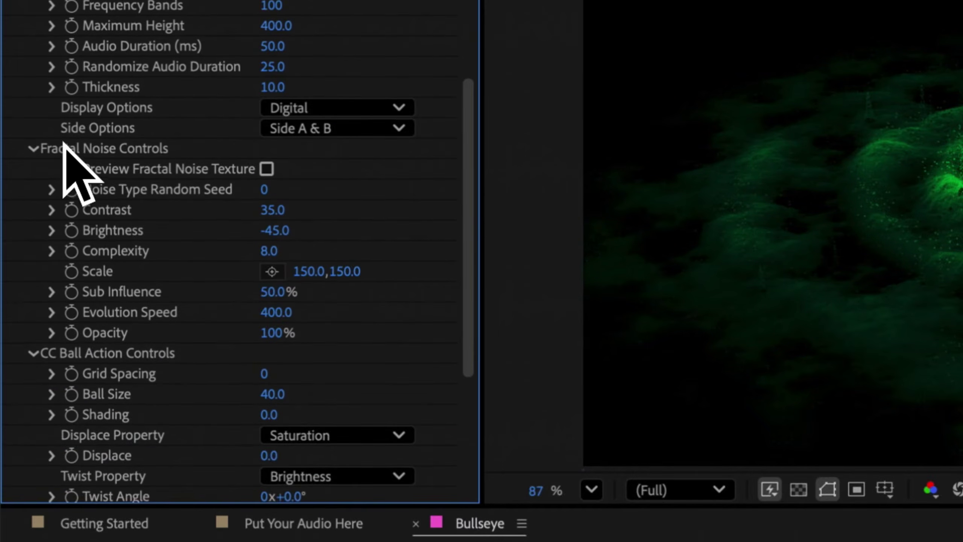
# Look through the Fractal Noise and CC Ball Action Controls, activate the Selection tool and expand the Audio Response Controls.
pyautogui.scroll(-4, 122, 279)
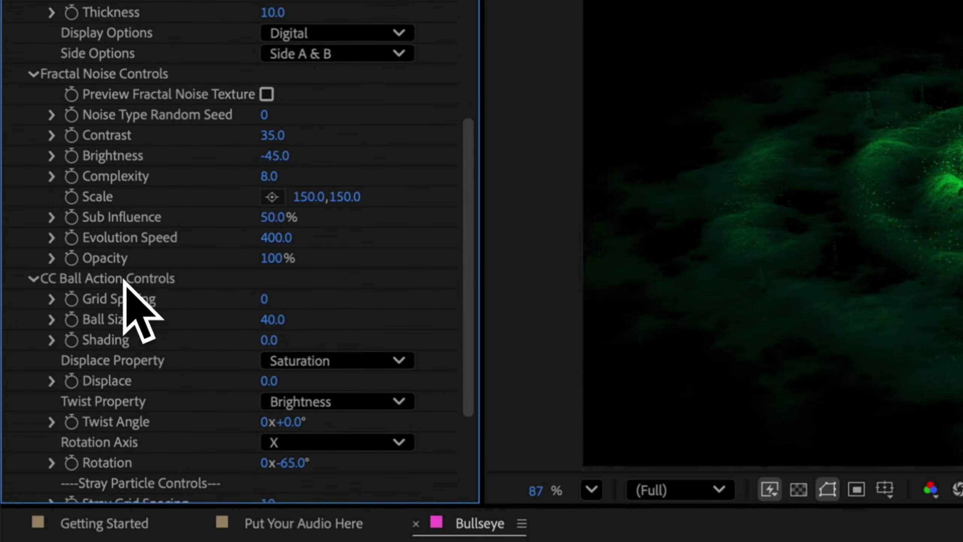
pyautogui.scroll(-1, 118, 284)
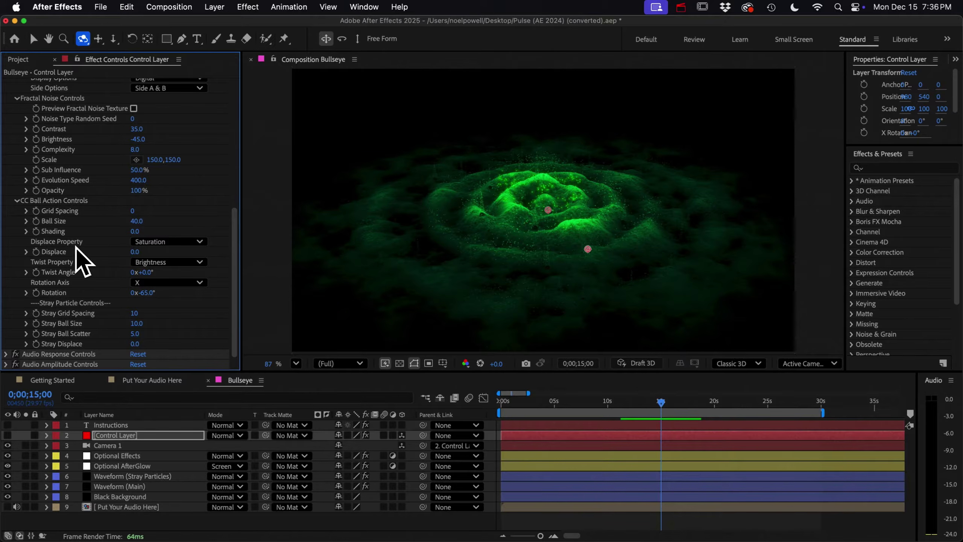
pyautogui.press('v')
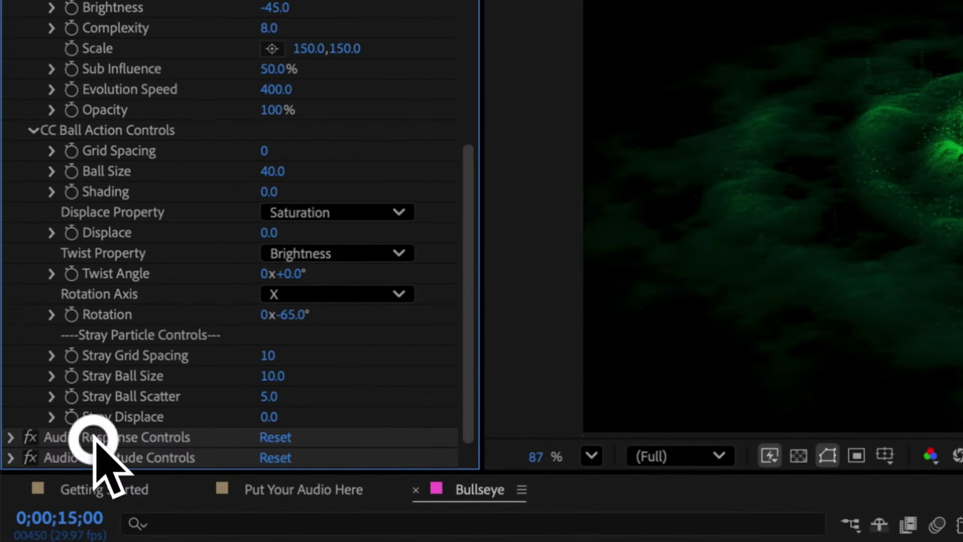
pyautogui.click(48, 354)
pyautogui.click(10, 437)
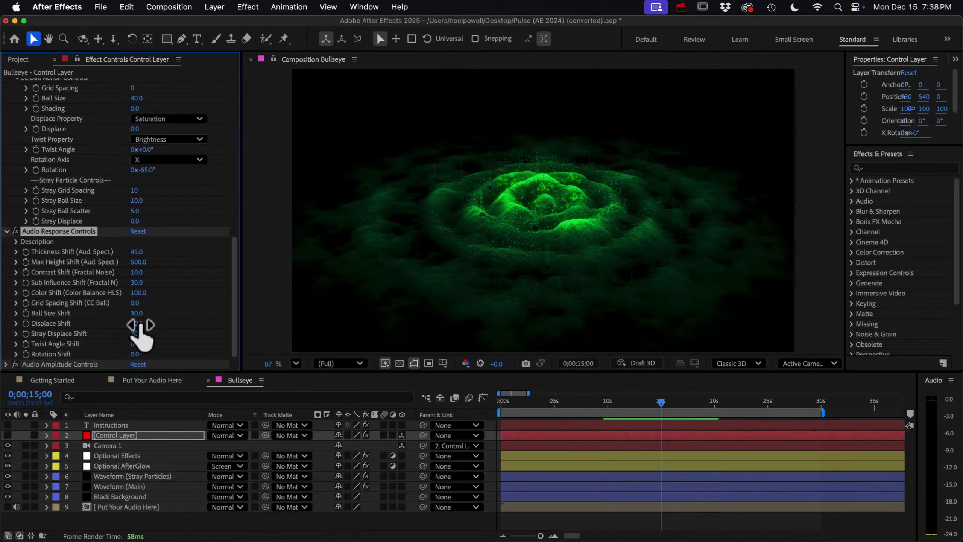
# Try a Displace Shift of 161 in the Audio Response Controls and undo the change.
pyautogui.moveTo(140, 324); pyautogui.dragTo(194, 323)
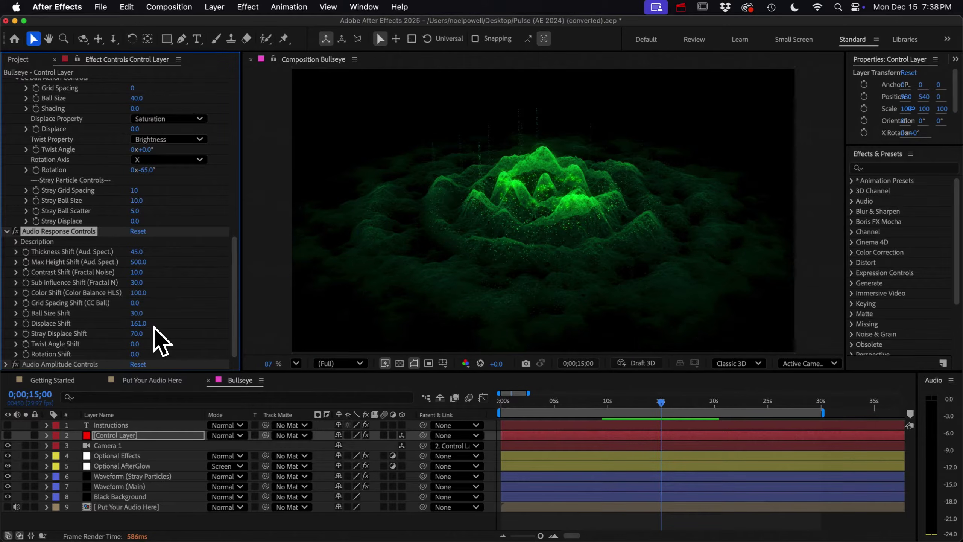
pyautogui.press('super+z')
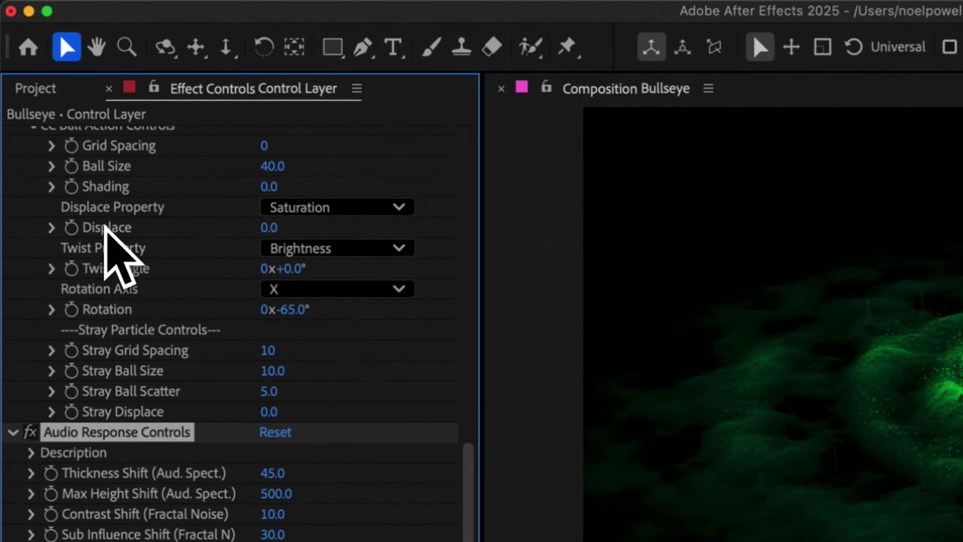
pyautogui.click(105, 225)
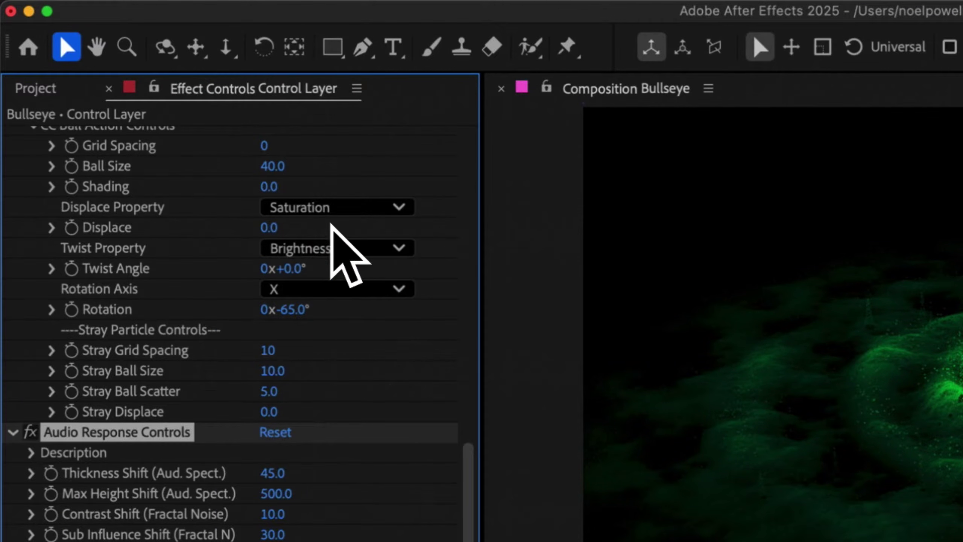
pyautogui.click(271, 228)
pyautogui.click(331, 235)
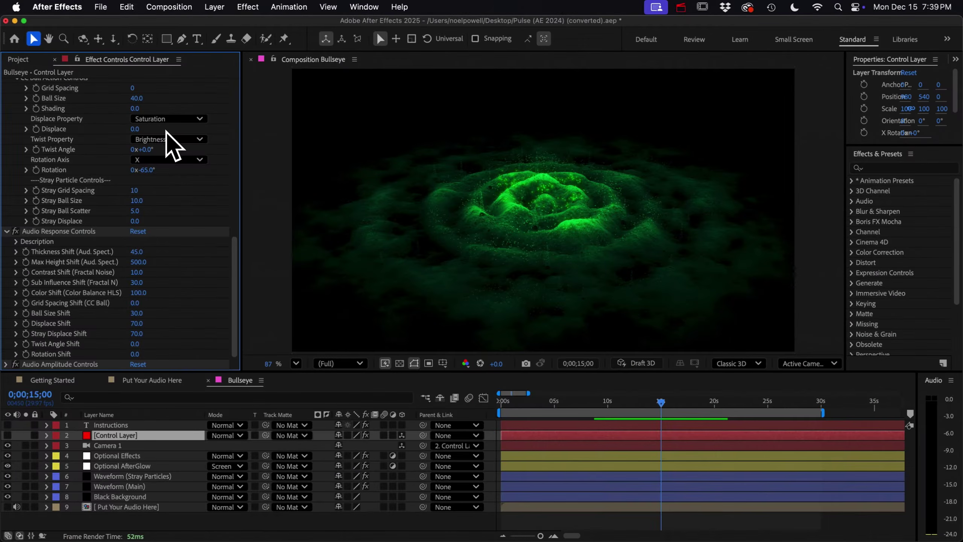
# Move the current time of the Bullseye composition to 0;00;00;15.
pyautogui.press('End')
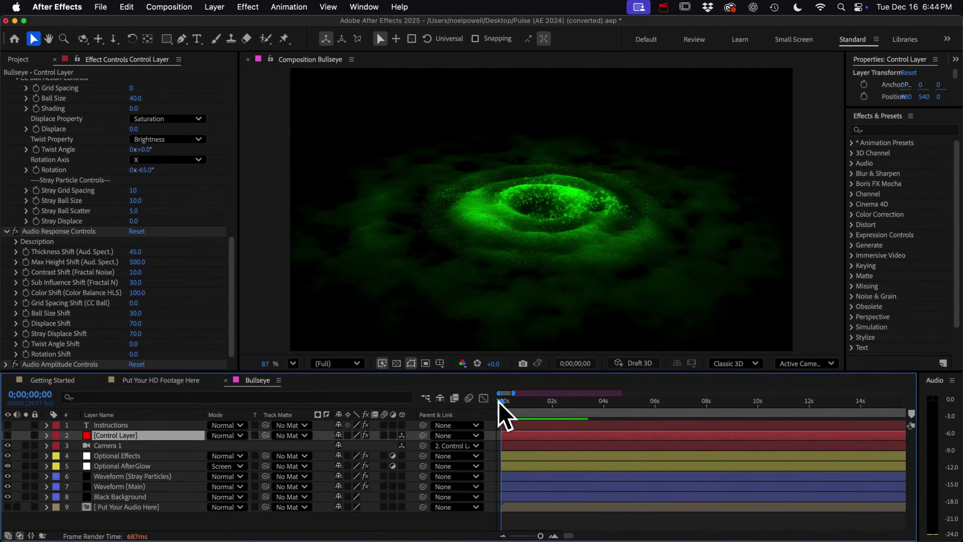
pyautogui.moveTo(500, 402)
pyautogui.mouseDown()
pyautogui.moveTo(523, 402)
pyautogui.moveTo(514, 403)
pyautogui.mouseUp()
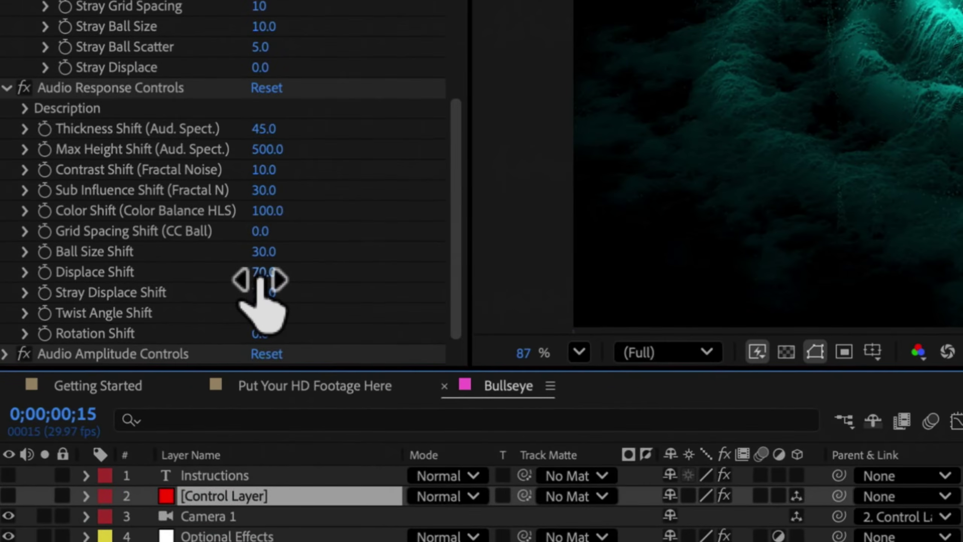
# Try a Displace Shift of -70 in the Audio Response Controls.
pyautogui.click(261, 275)
pyautogui.write('-70')
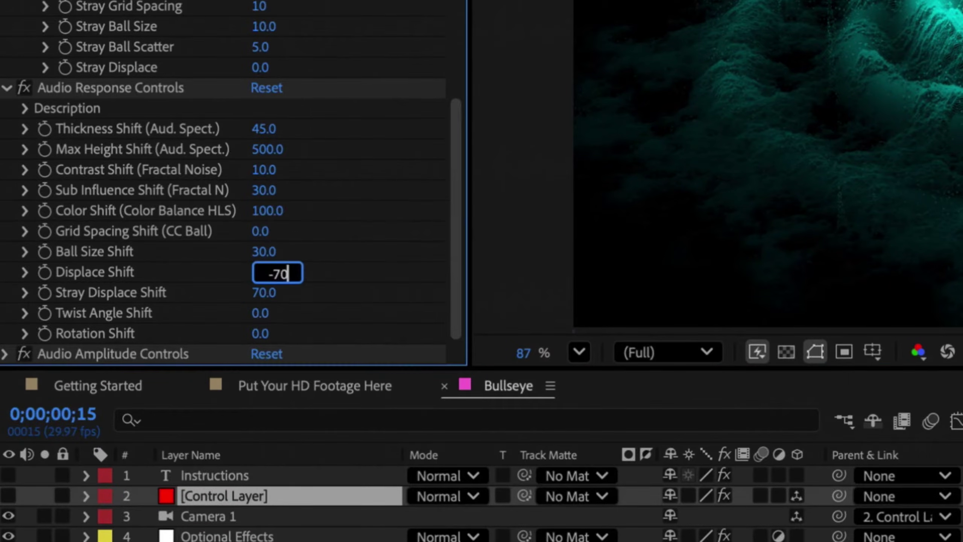
pyautogui.press('Return')
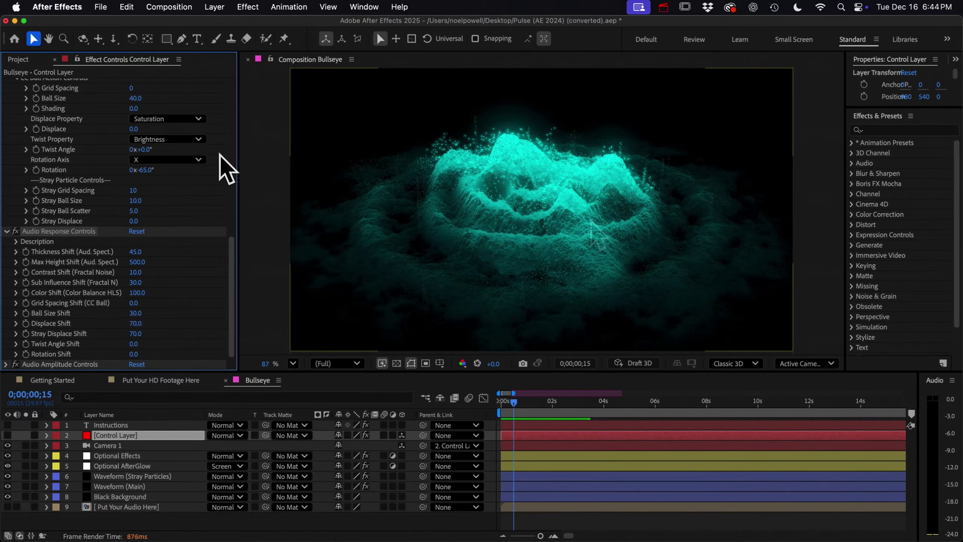
# Compare the Control Layer's Base Appearance Controls with its Audio Response Controls.
pyautogui.scroll(6, 85, 142)
pyautogui.scroll(3, 85, 142)
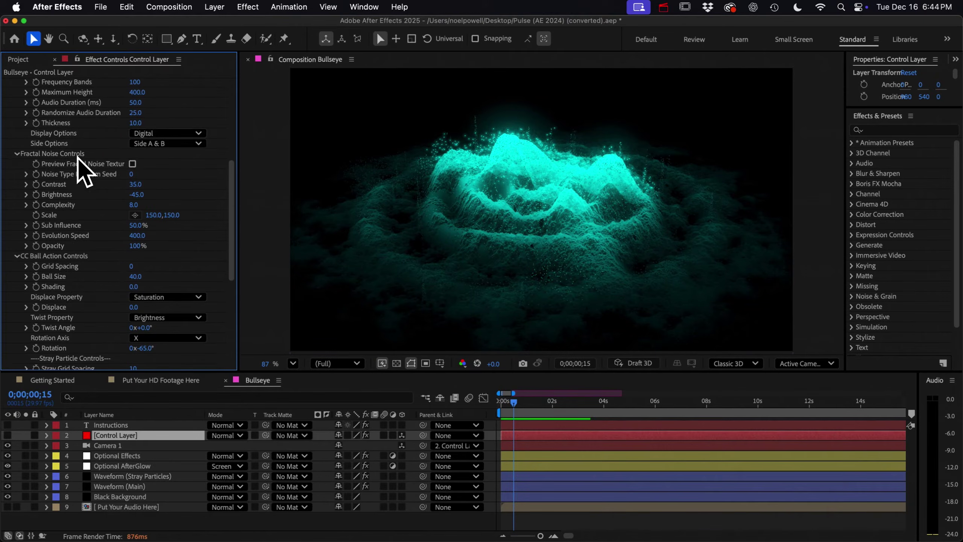
pyautogui.scroll(-8, 82, 168)
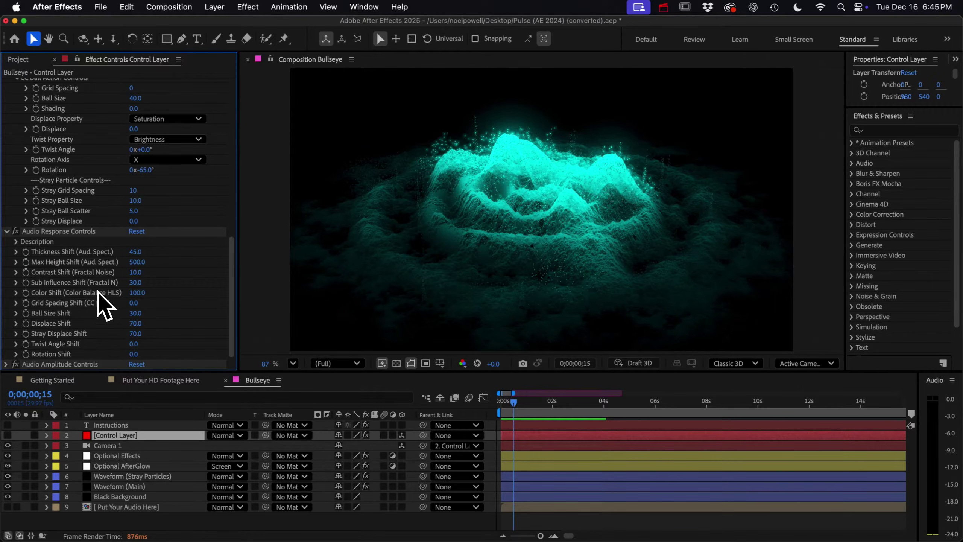
pyautogui.scroll(10, 110, 280)
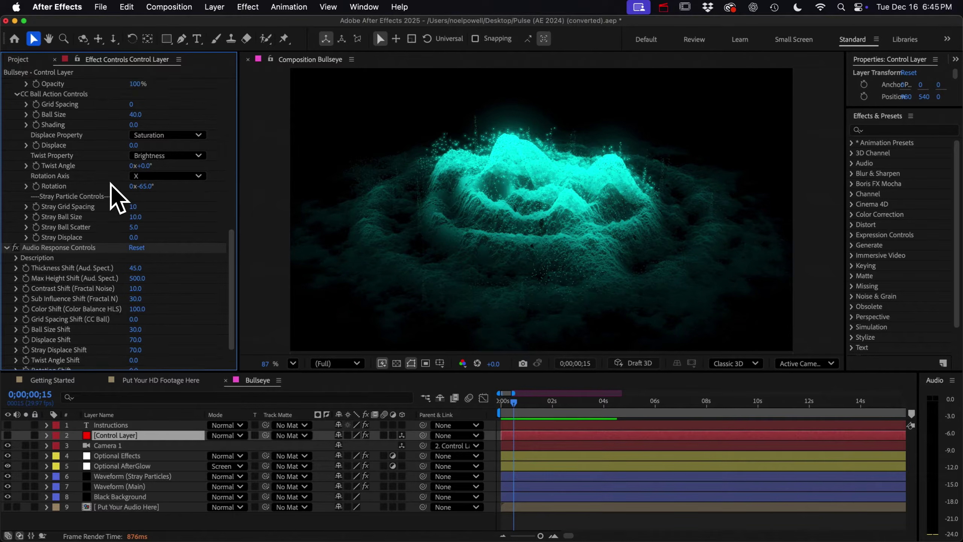
pyautogui.scroll(-10, 95, 108)
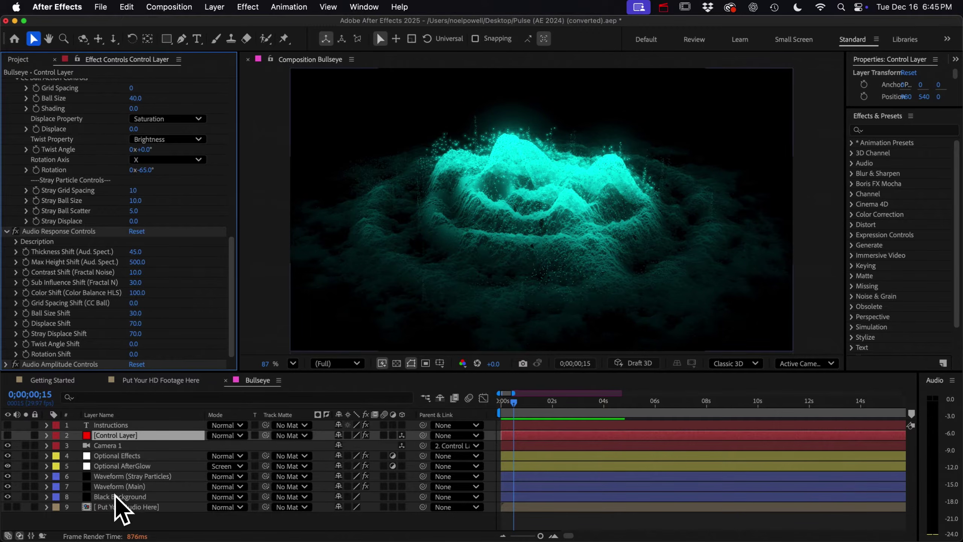
# Look over the effects applied to the Waveform (Main) layer, collapse them and reselect the Control Layer.
pyautogui.click(108, 486)
pyautogui.press('e')
pyautogui.scroll(-5, 109, 487)
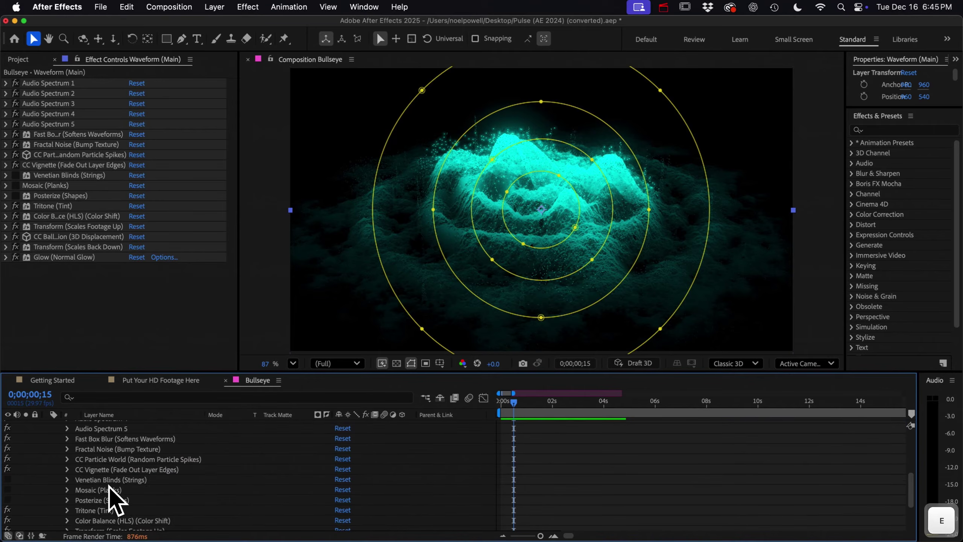
pyautogui.press('e')
pyautogui.click(118, 435)
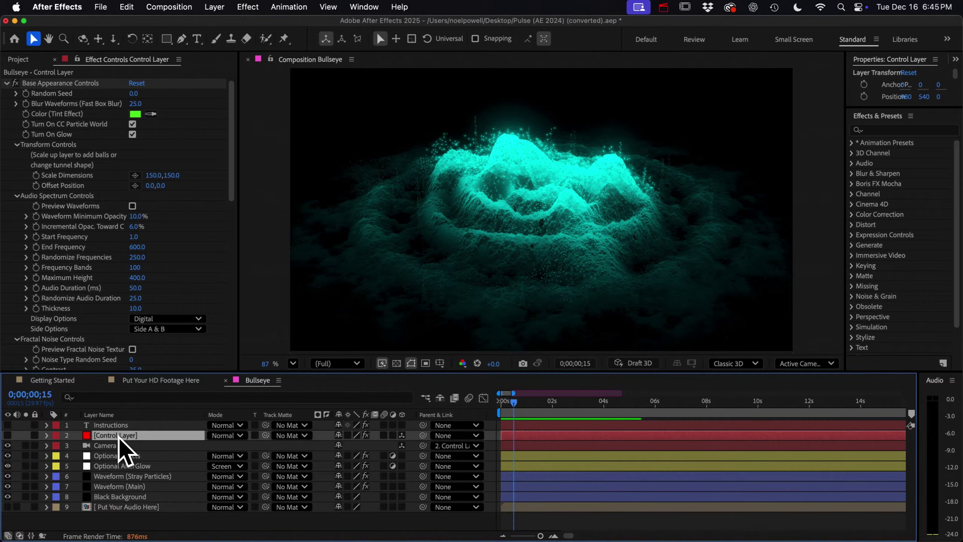
# Open the Getting Started composition from the project files.
pyautogui.click(13, 59)
pyautogui.click(36, 167)
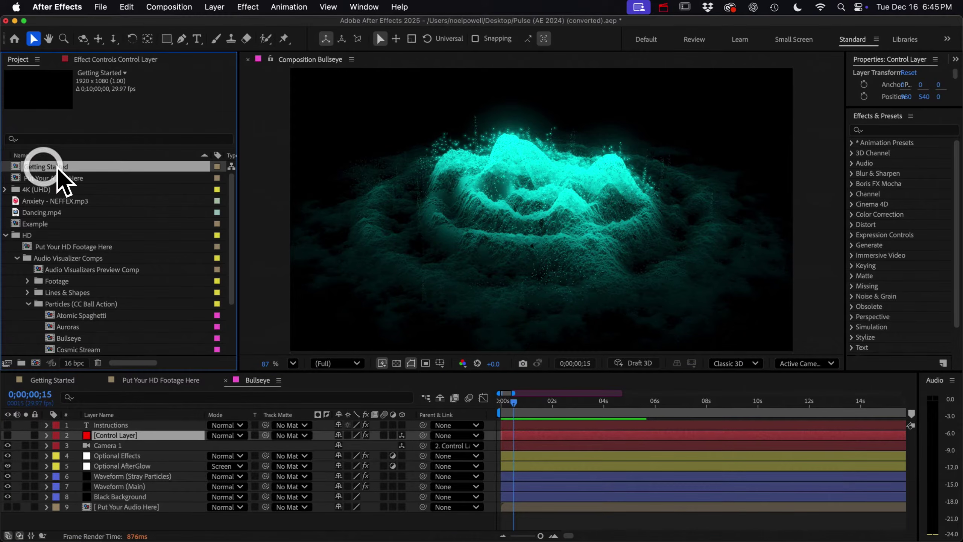
pyautogui.doubleClick(30, 166)
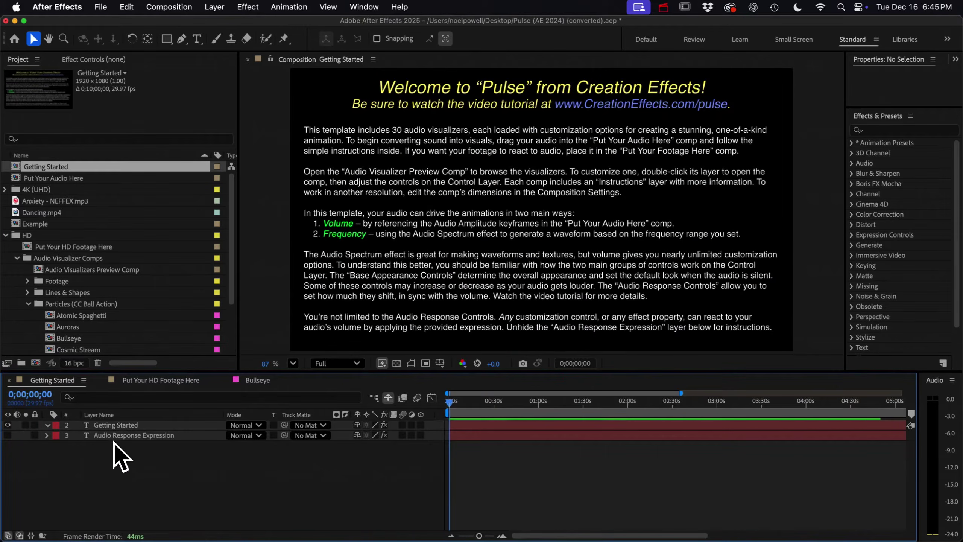
# Reveal the Opacity expression of the Audio Response Expression layer in an enlarged timeline and select its full text.
pyautogui.click(118, 436)
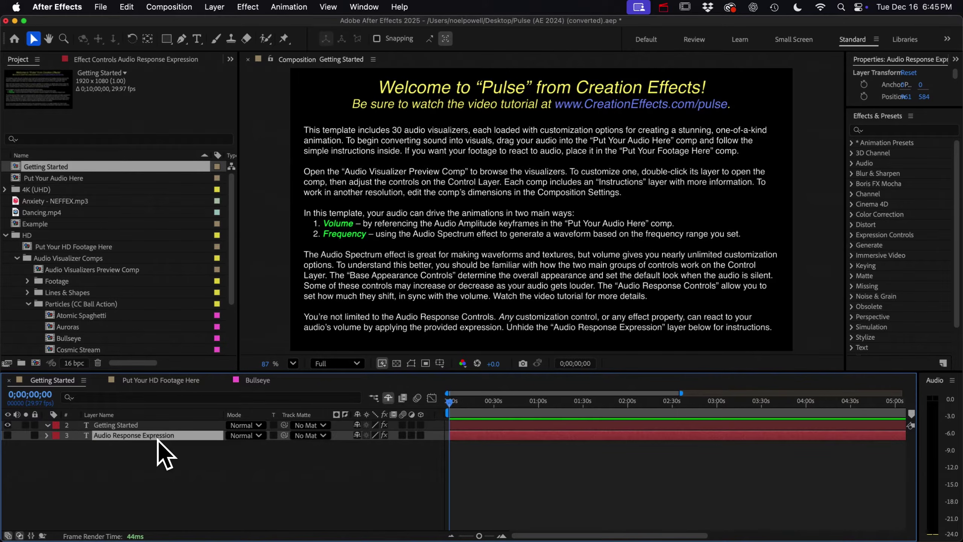
pyautogui.click(47, 436)
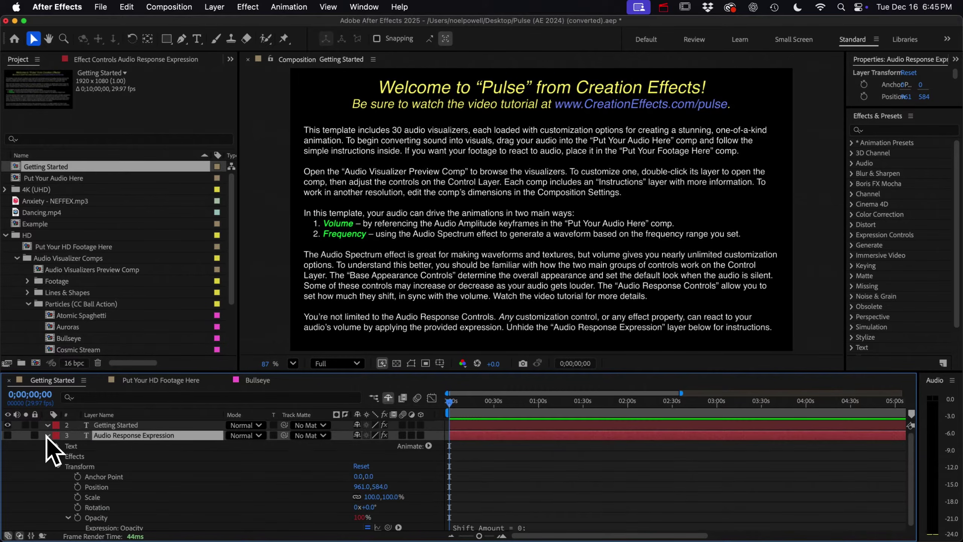
pyautogui.click(95, 517)
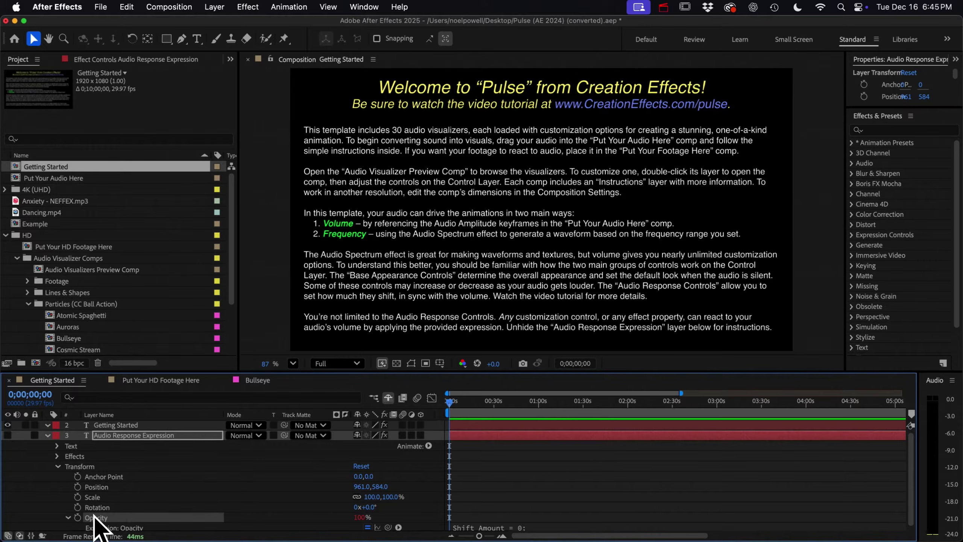
pyautogui.moveTo(480, 373); pyautogui.dragTo(480, 231)
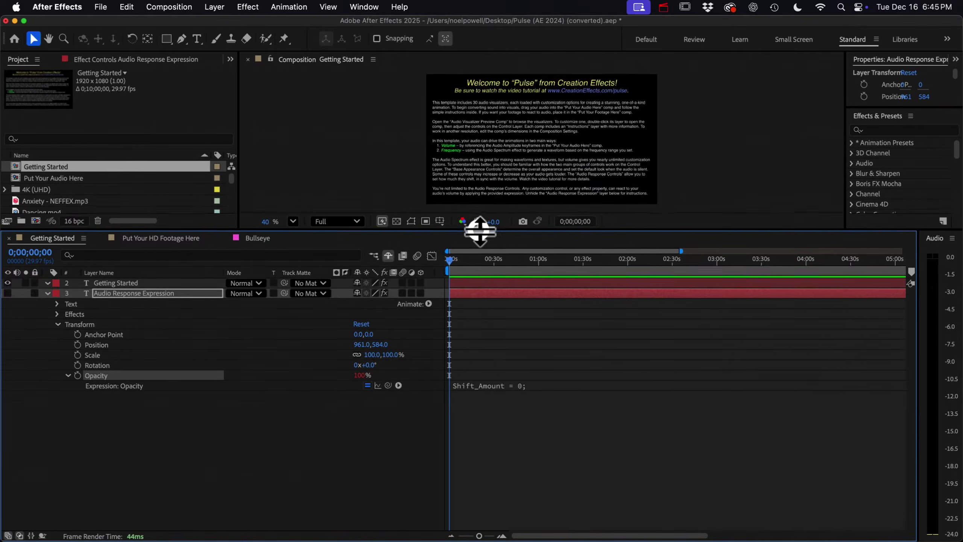
pyautogui.click(489, 387)
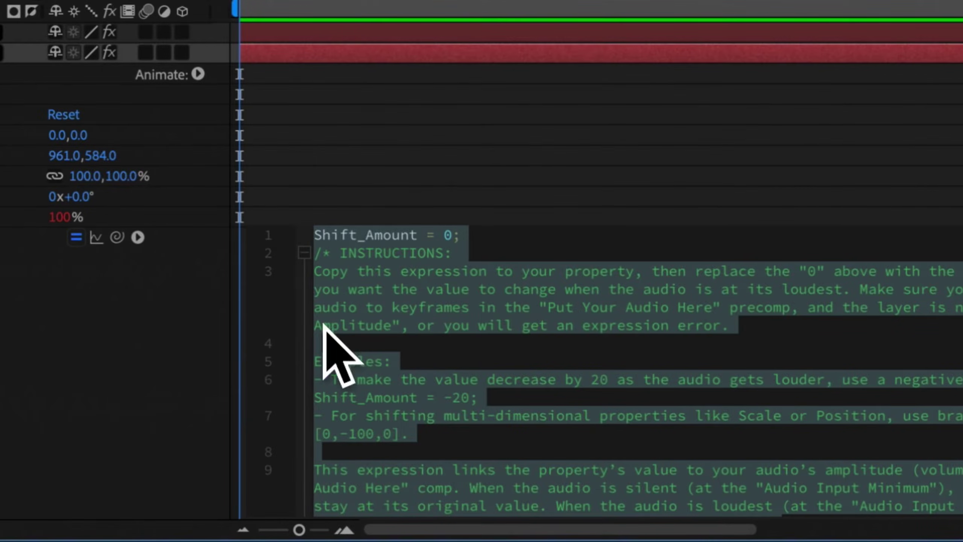
pyautogui.click(130, 317)
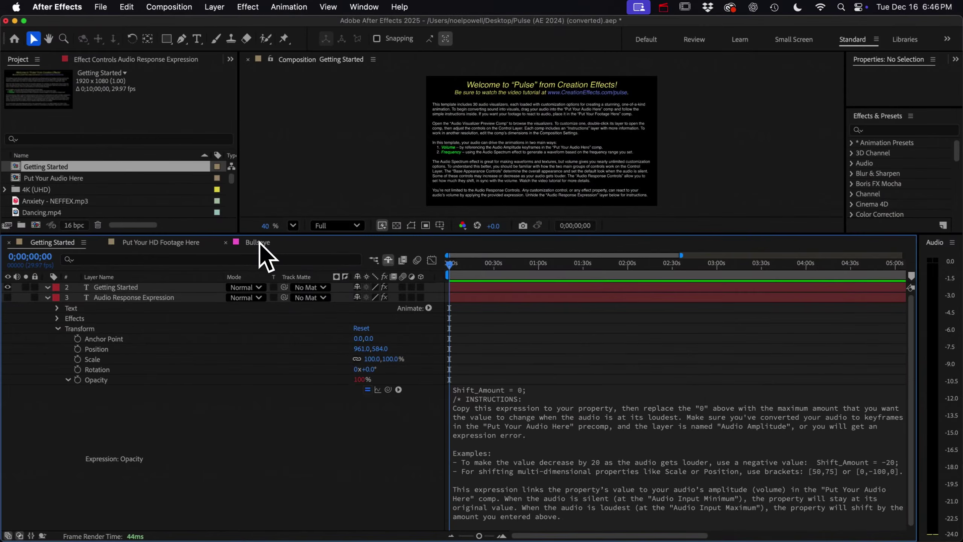
# Return to the Bullseye composition and try Blur Waveforms (Fast Box Blur) on the Control Layer at 44 and at a much lower value.
pyautogui.click(257, 242)
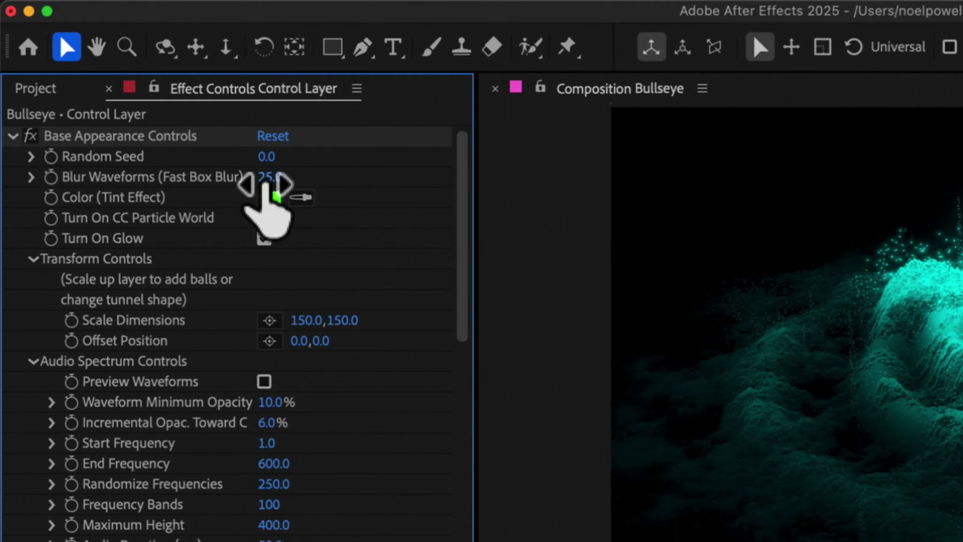
pyautogui.moveTo(271, 178); pyautogui.dragTo(276, 188)
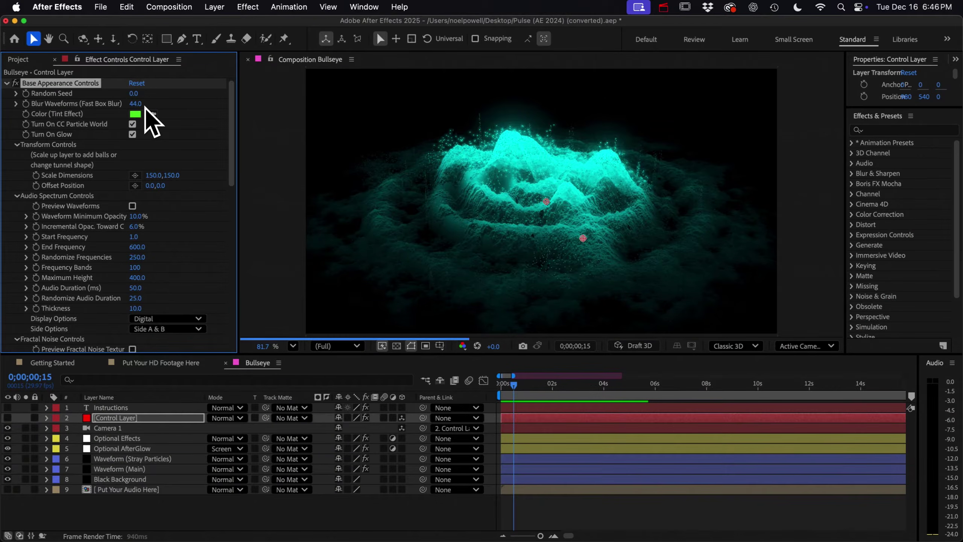
pyautogui.moveTo(137, 105); pyautogui.dragTo(117, 109)
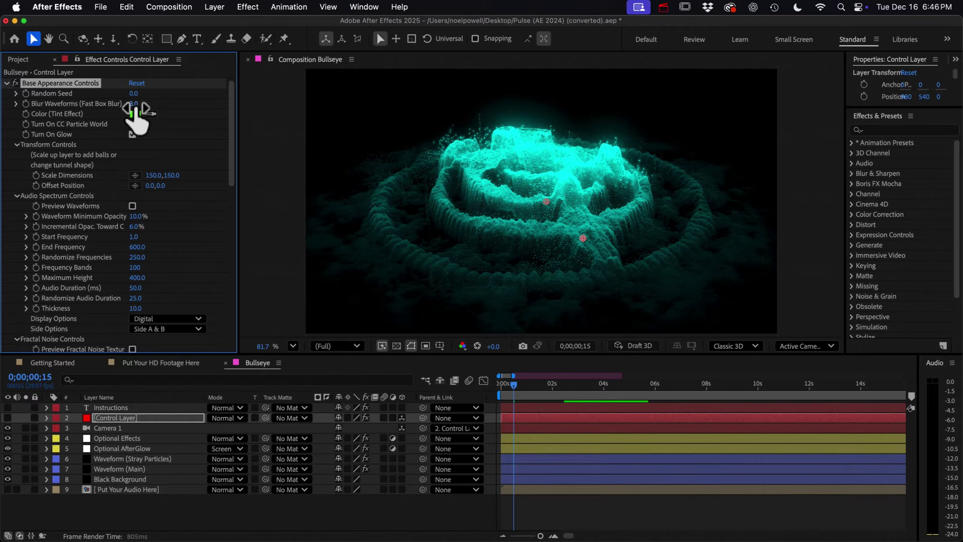
# Look over the Audio Response Controls and set Blur Waveforms (Fast Box Blur) to 0.
pyautogui.scroll(-15, 99, 276)
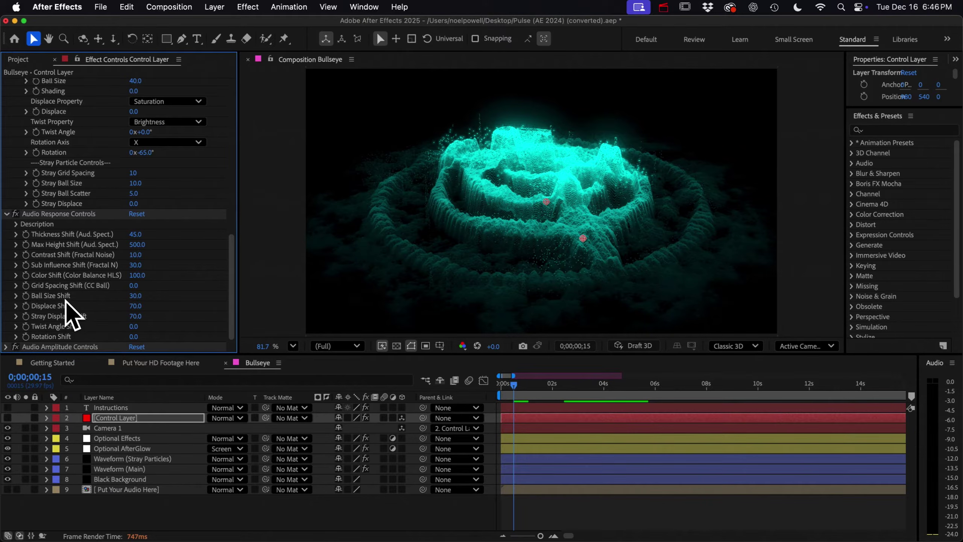
pyautogui.scroll(10, 74, 288)
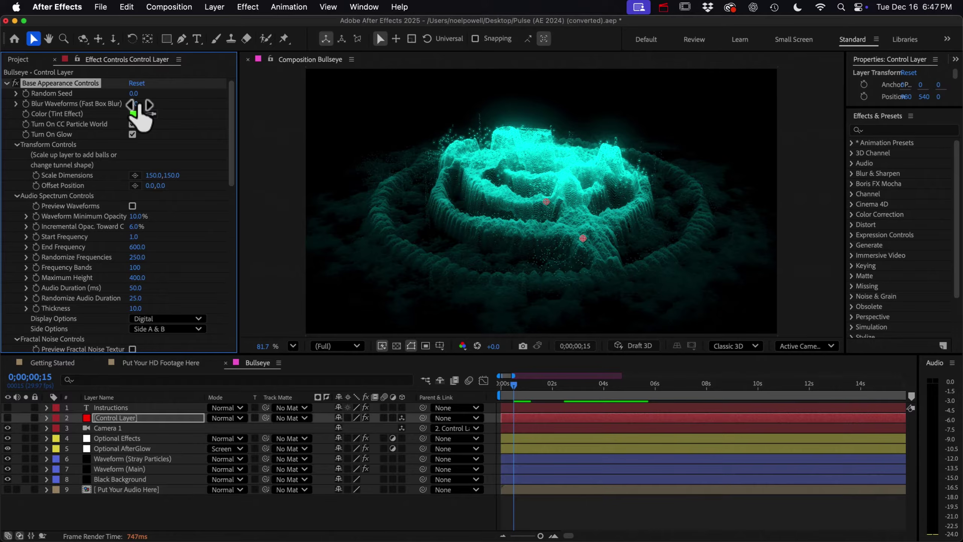
pyautogui.click(136, 104)
pyautogui.write('0')
pyautogui.press('Return')
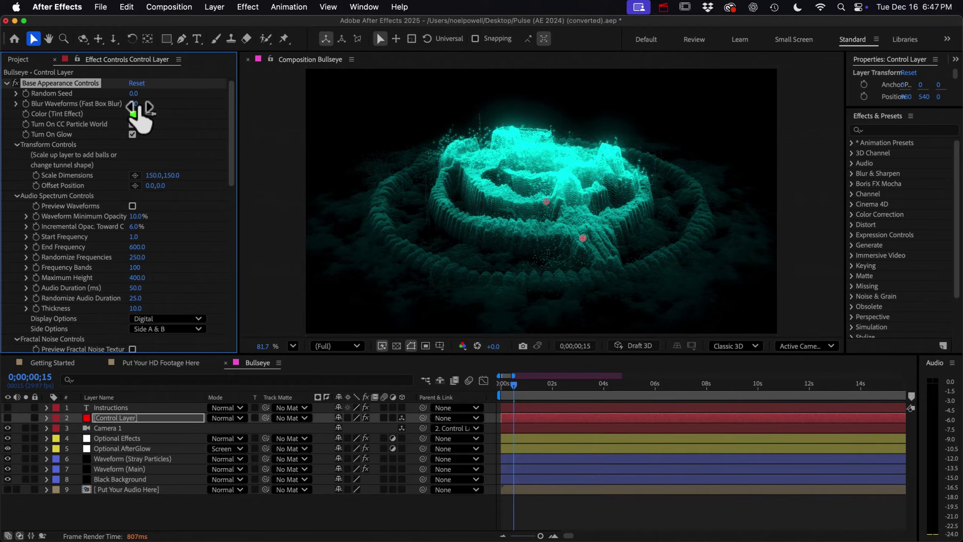
# Set Blur Waveforms (Fast Box Blur) in the Base Appearance Controls to 25.
pyautogui.click(138, 105)
pyautogui.write('25')
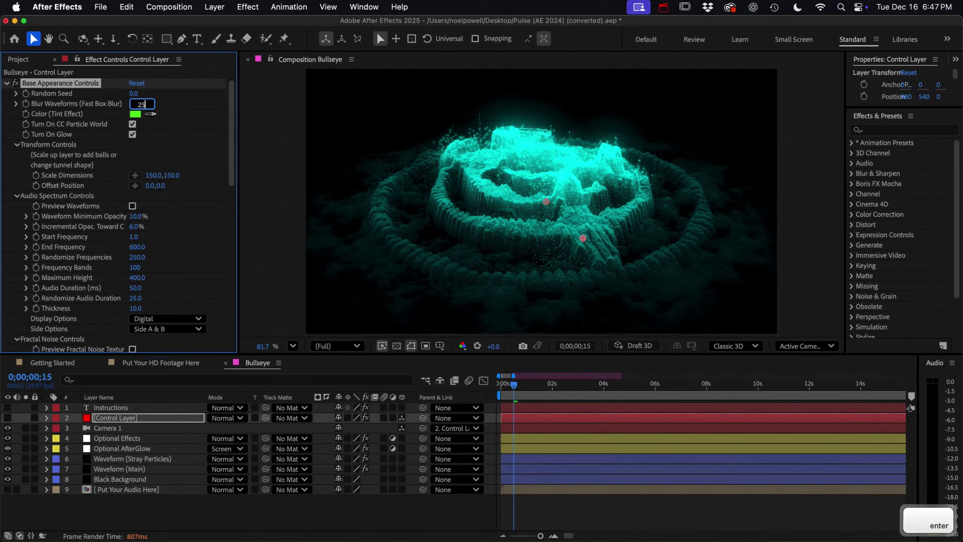
pyautogui.press('Return')
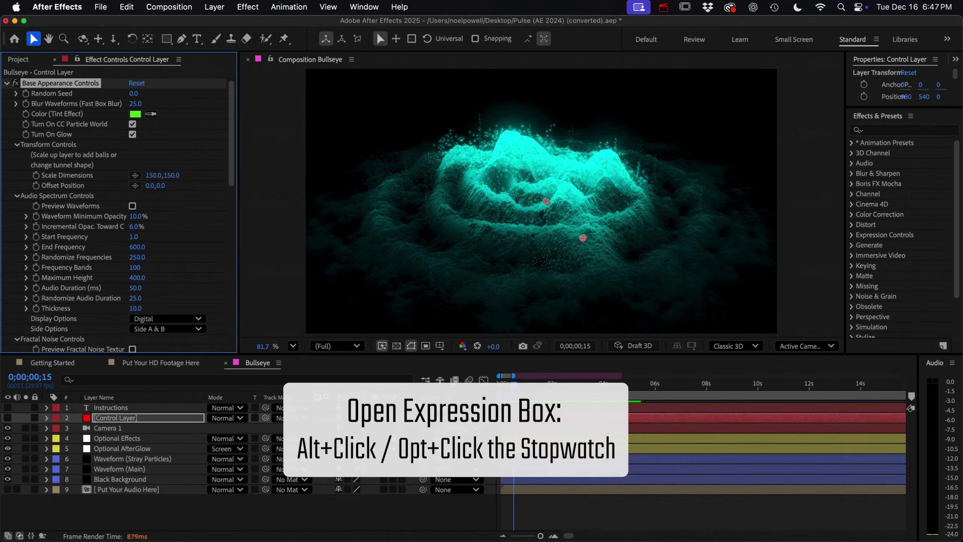
# Enable an expression on Blur Waveforms (Fast Box Blur) and replace it with the copied audio response expression.
pyautogui.keyDown('alt'); pyautogui.click(26, 103); pyautogui.keyUp('alt')
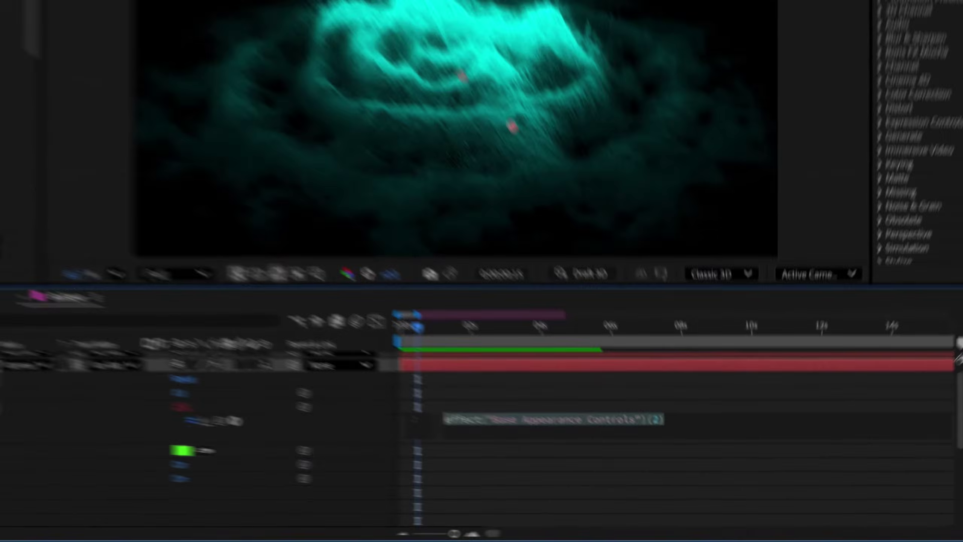
pyautogui.hotkey('ctrl', 'v')
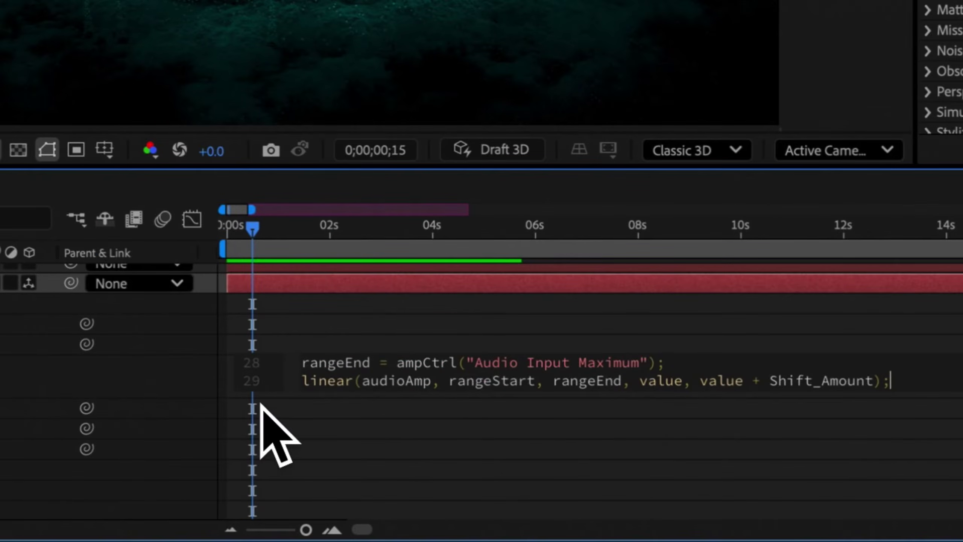
pyautogui.click(184, 368)
pyautogui.click(262, 374)
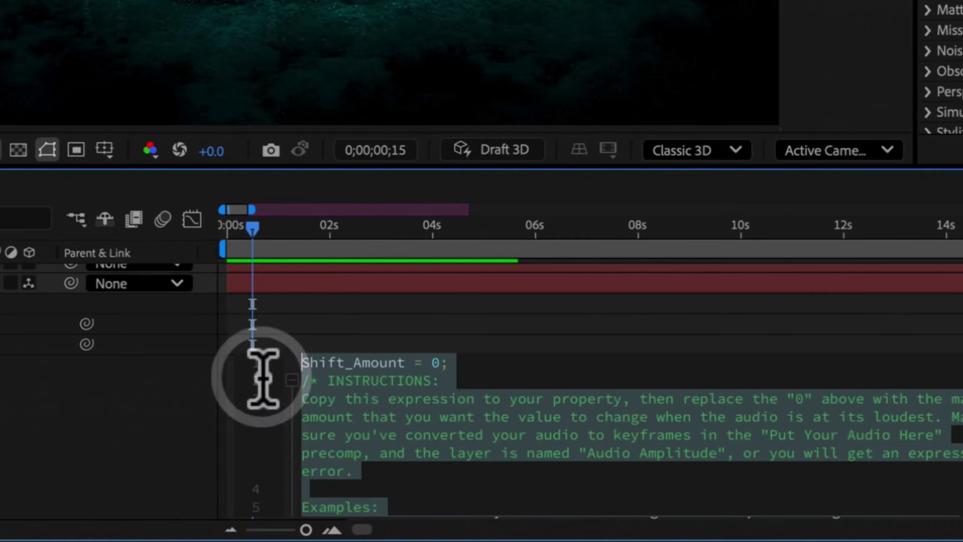
# Try a Shift_Amount of -25 in the Blur Waveforms expression, and finally set it to -30 and apply it.
pyautogui.click(446, 365)
pyautogui.hotkey('shift', 'Left')
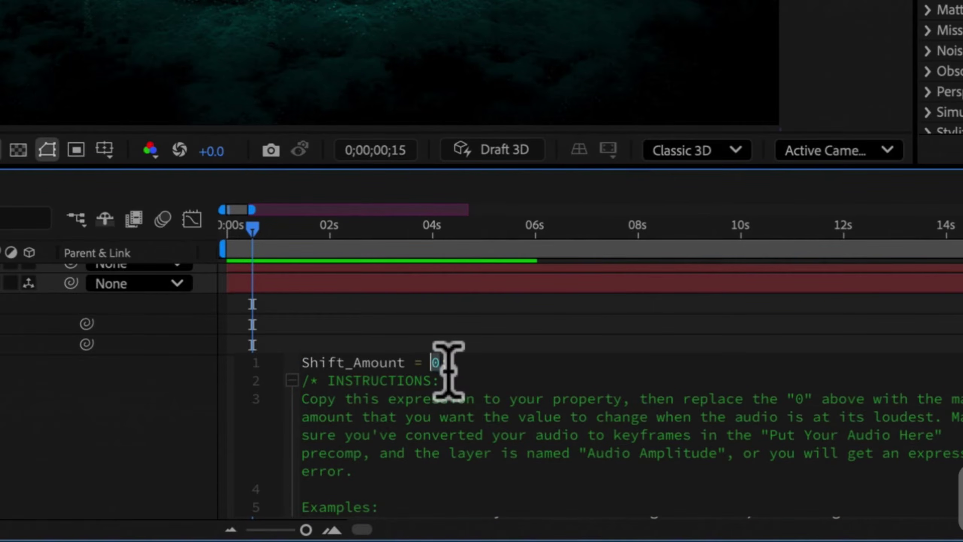
pyautogui.write('-25;')
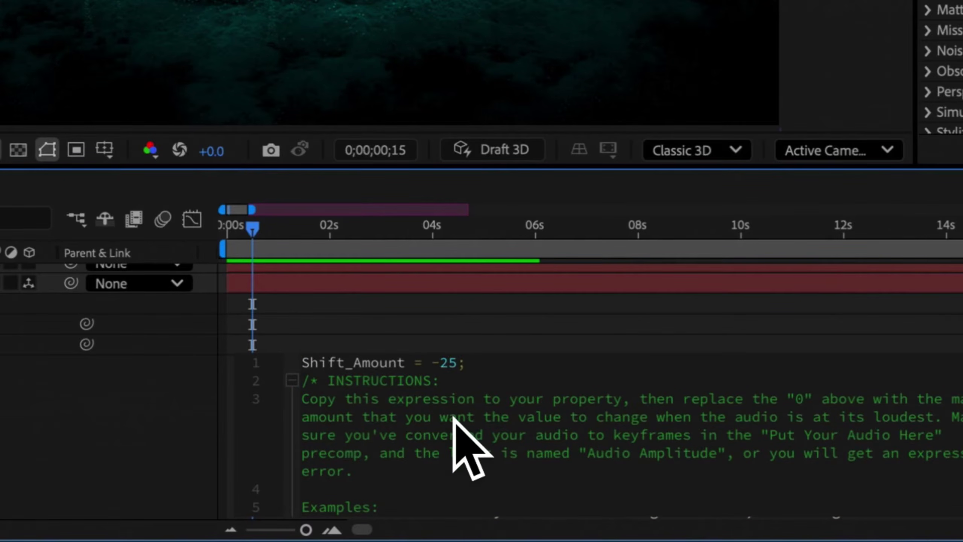
pyautogui.press('BackSpace')
pyautogui.press('BackSpace')
pyautogui.press('BackSpace')
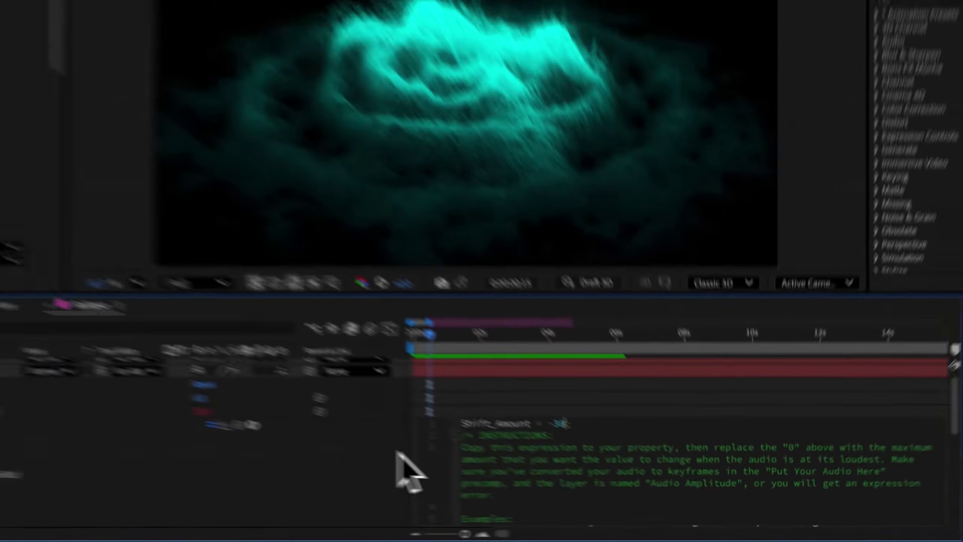
pyautogui.click(454, 476)
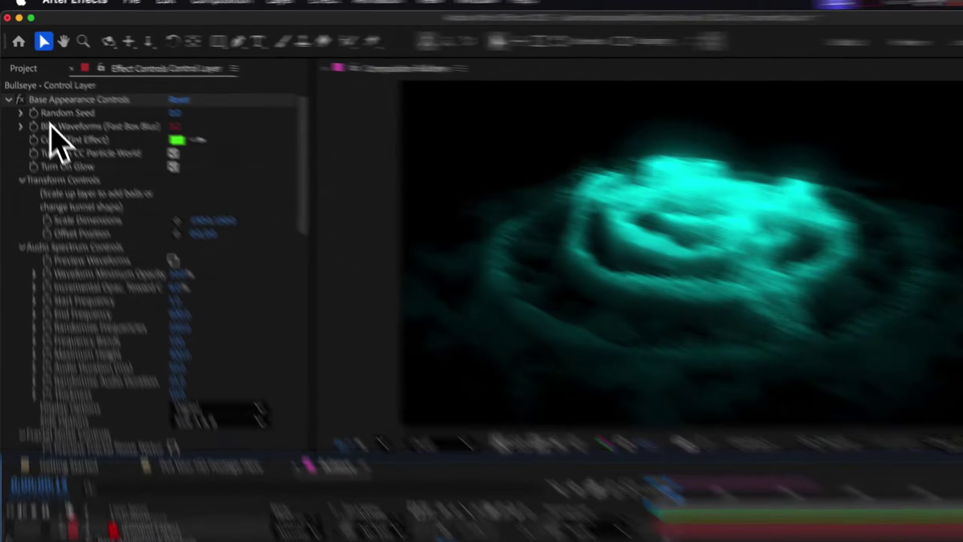
pyautogui.click(267, 176)
pyautogui.click(320, 177)
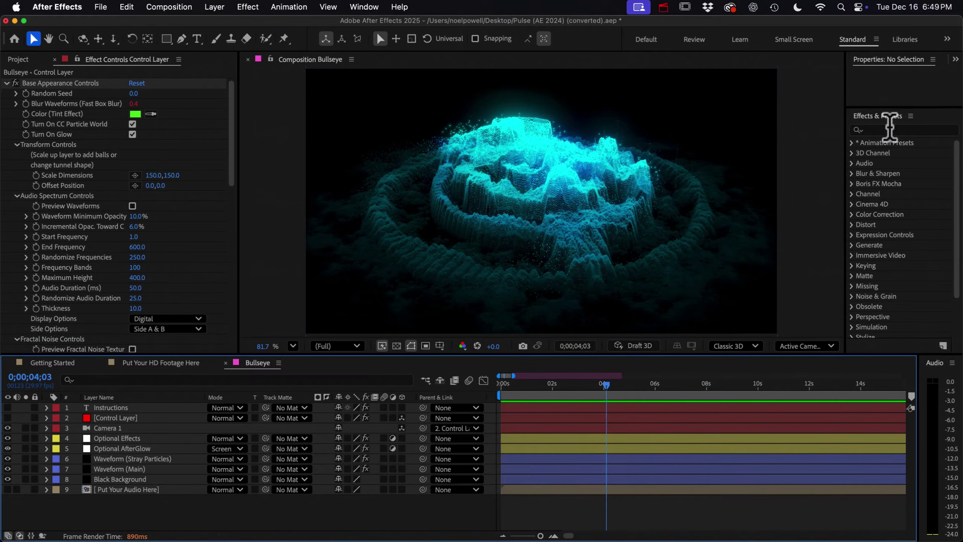
# Find the Color Balance (HLS) effect and apply it to the Optional Effects layer.
pyautogui.click(889, 130)
pyautogui.write('color balance')
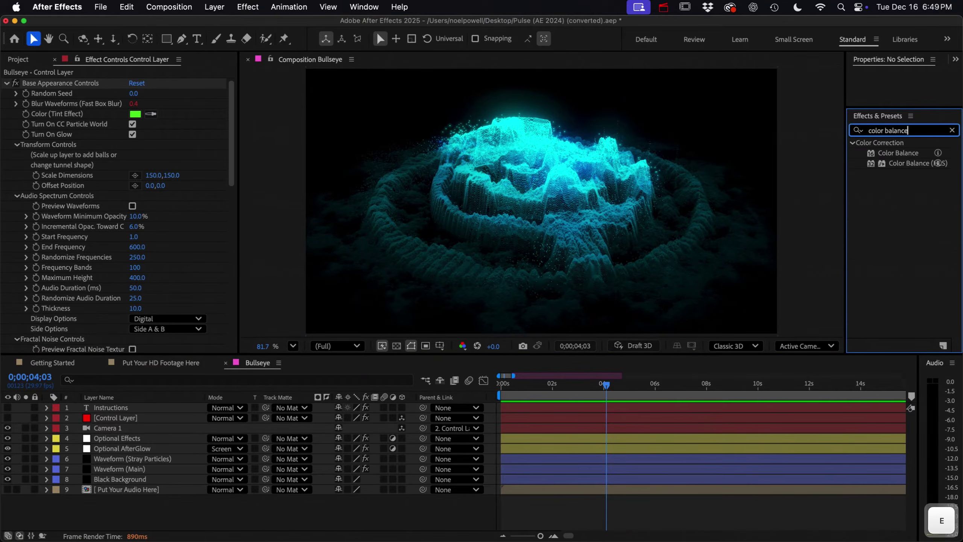
pyautogui.moveTo(907, 162); pyautogui.dragTo(132, 438)
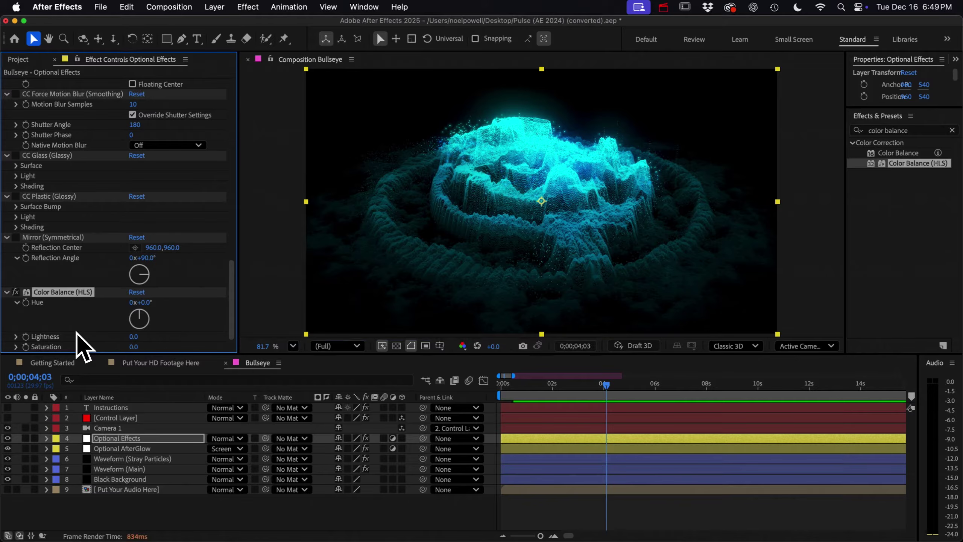
# Paste the audio response expression onto the Hue of Color Balance (HLS) and set its Shift_Amount to 360.
pyautogui.click(59, 319)
pyautogui.click(36, 303)
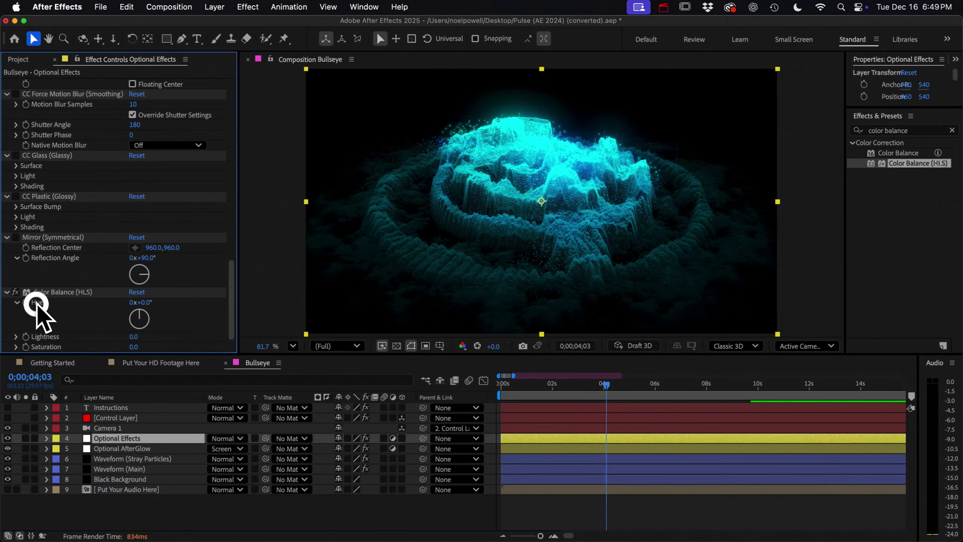
pyautogui.keyDown('alt'); pyautogui.click(27, 304); pyautogui.keyUp('alt')
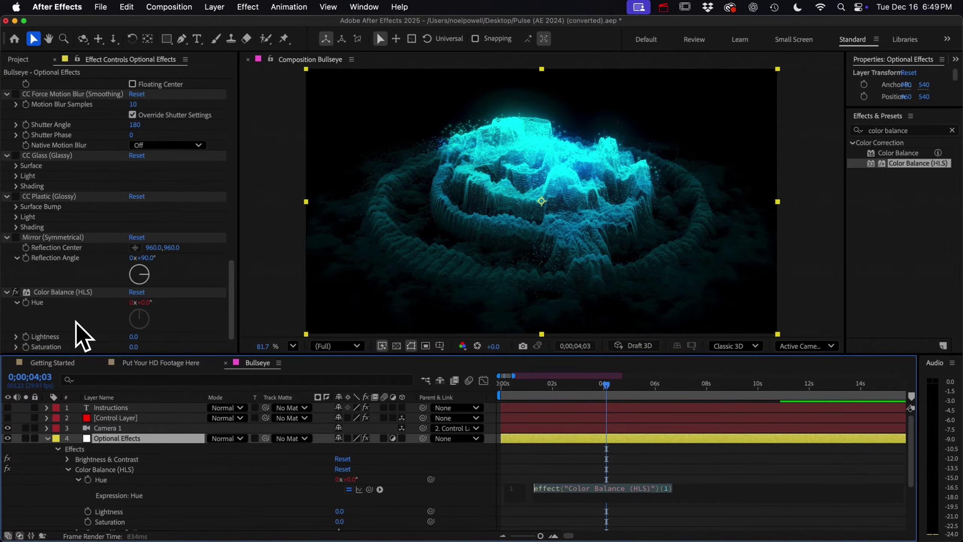
pyautogui.press('super+v')
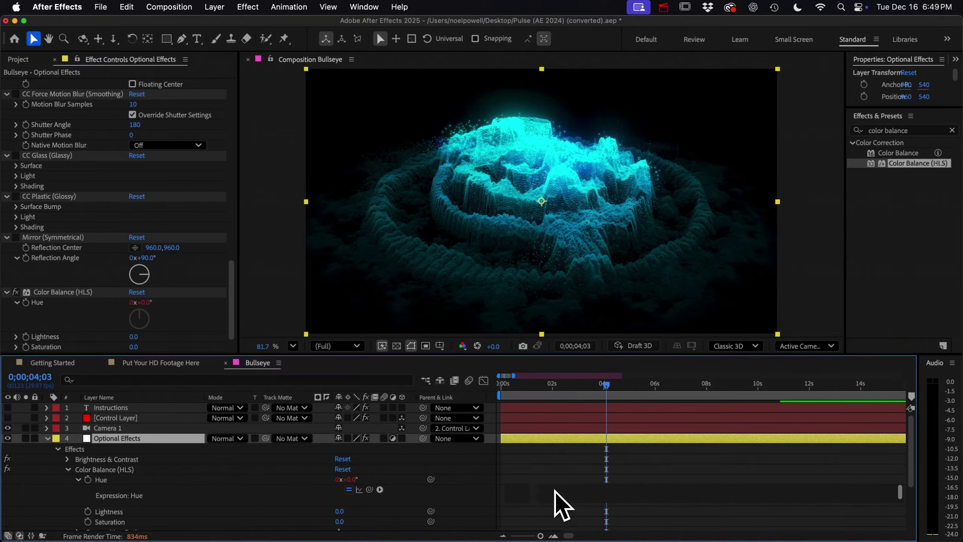
pyautogui.click(605, 489)
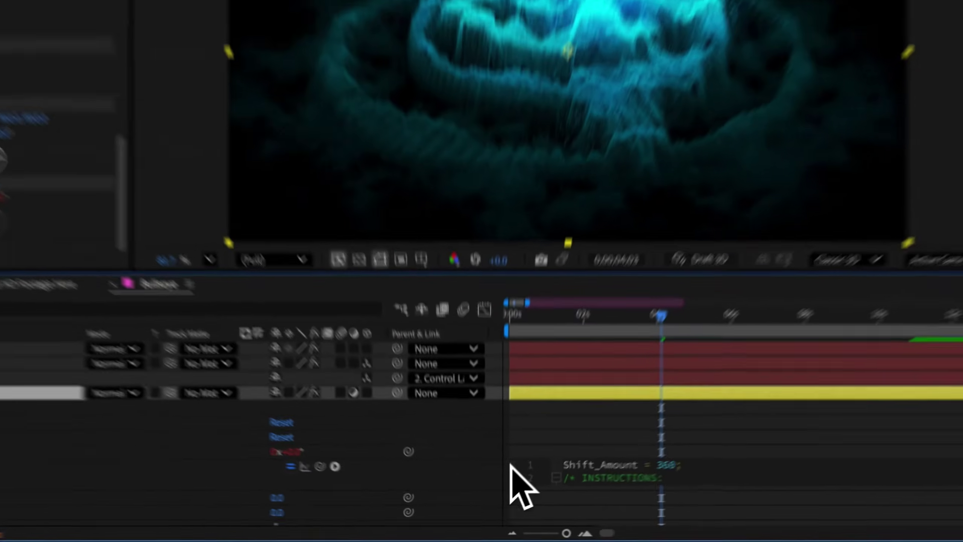
pyautogui.click(488, 491)
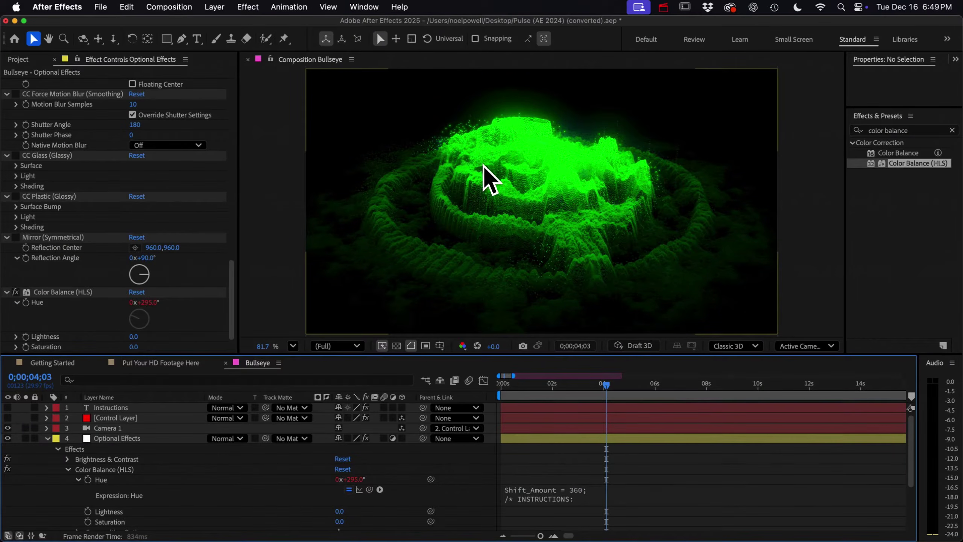
# Reveal the Optional Effects layer's Position and paste the audio response expression onto it.
pyautogui.click(114, 439)
pyautogui.press('p')
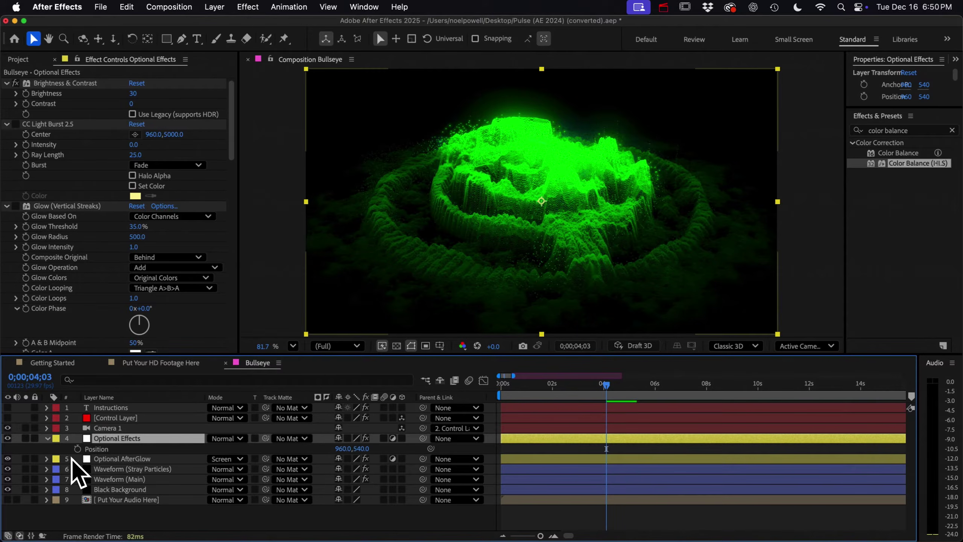
pyautogui.keyDown('alt'); pyautogui.click(78, 449); pyautogui.keyUp('alt')
pyautogui.hotkey('ctrl', 'v')
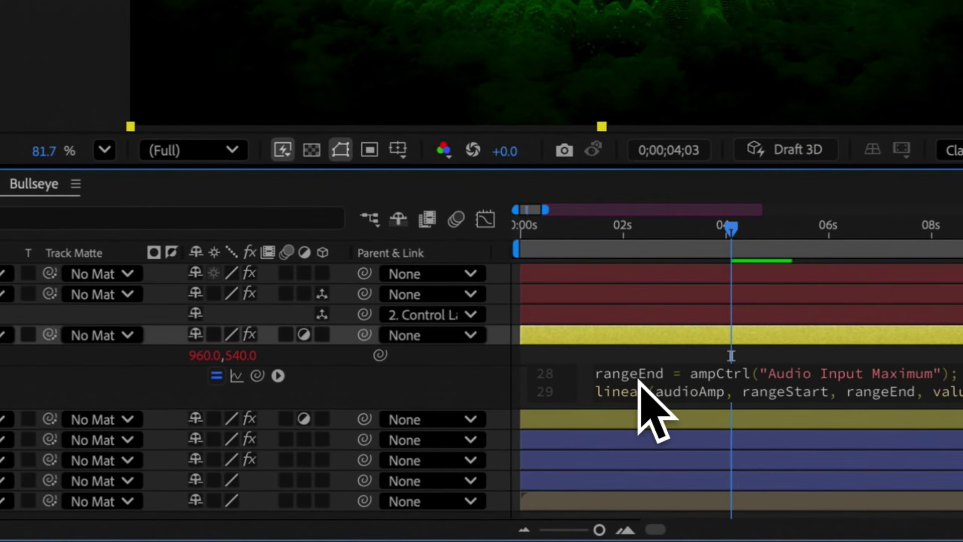
# Replace the Shift_Amount in the Position expression with an array whose first value is 100.
pyautogui.scroll(10, 605, 414)
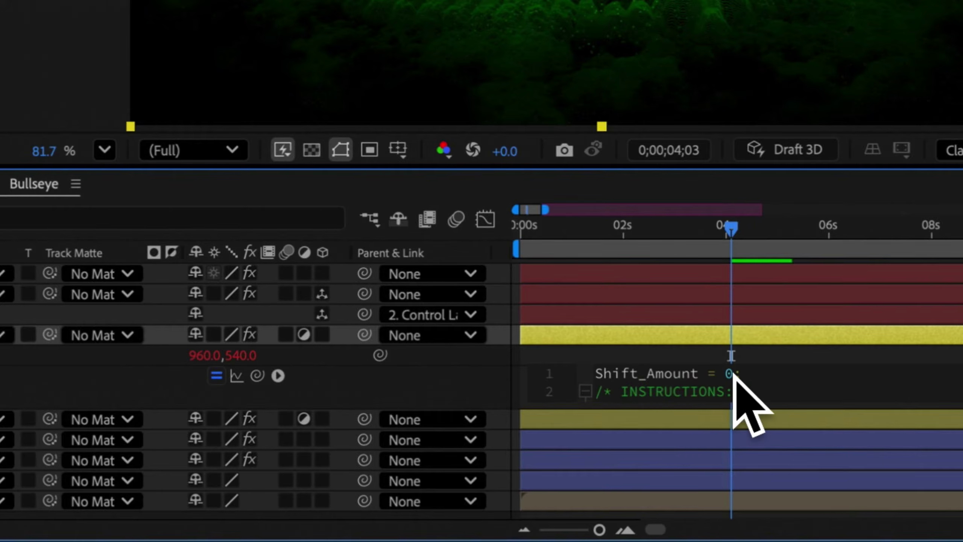
pyautogui.click(732, 373)
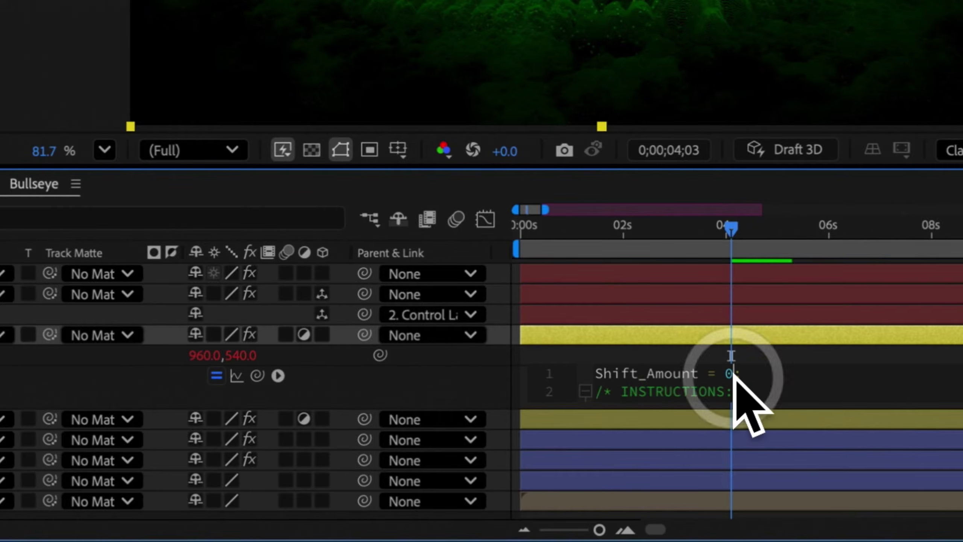
pyautogui.press('BackSpace')
pyautogui.write('[1')
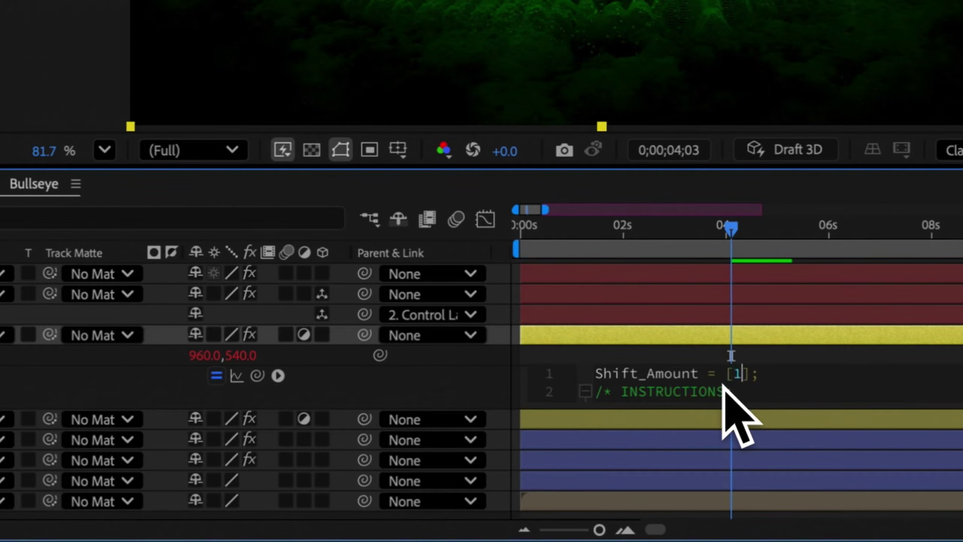
pyautogui.write('00,')
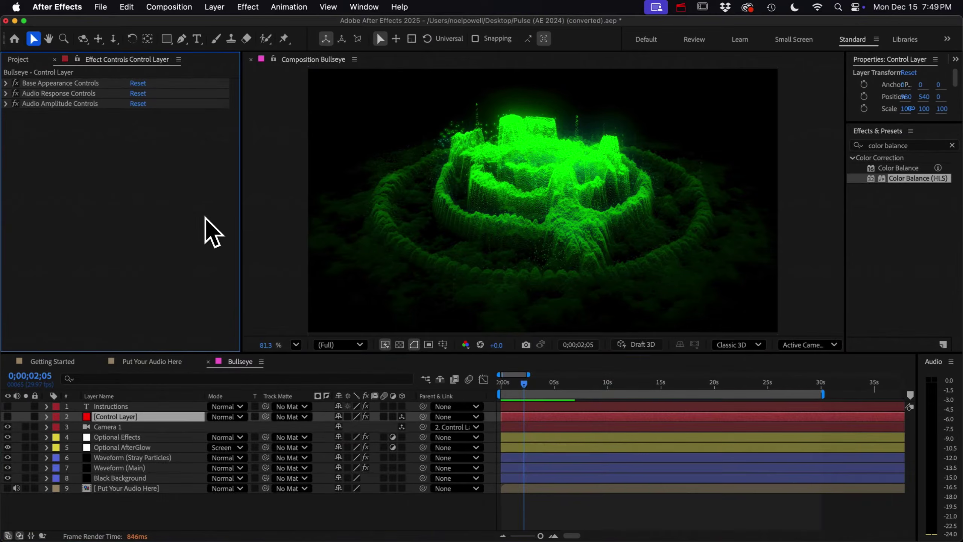
# Inspect the Control Layer's Audio Amplitude Controls and the Audio Amplitude layer in the Put Your Audio Here composition.
pyautogui.click(48, 104)
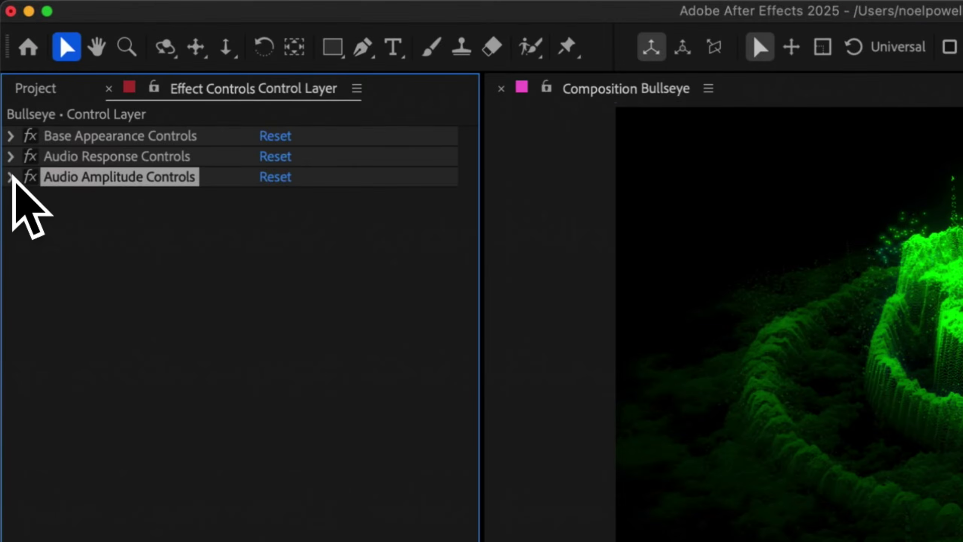
pyautogui.click(11, 176)
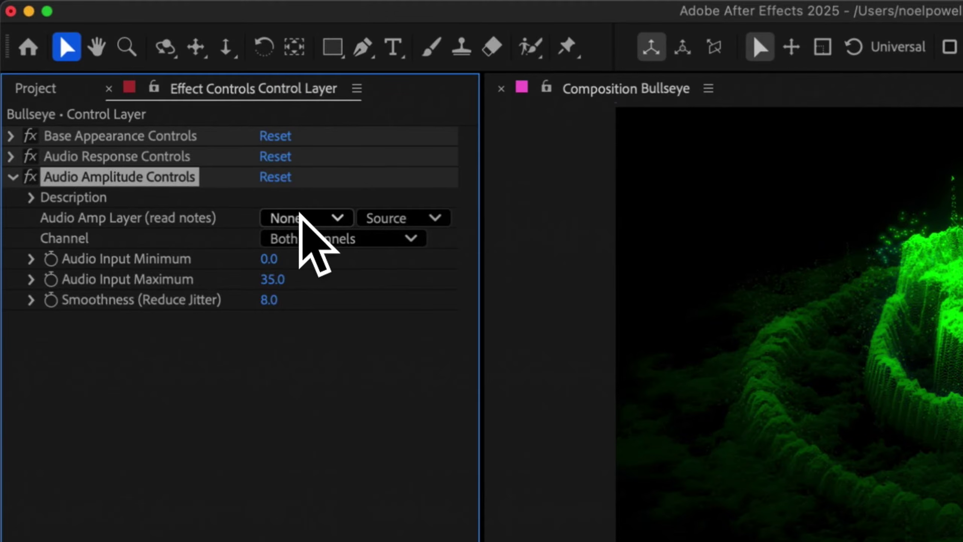
pyautogui.click(301, 215)
pyautogui.click(225, 215)
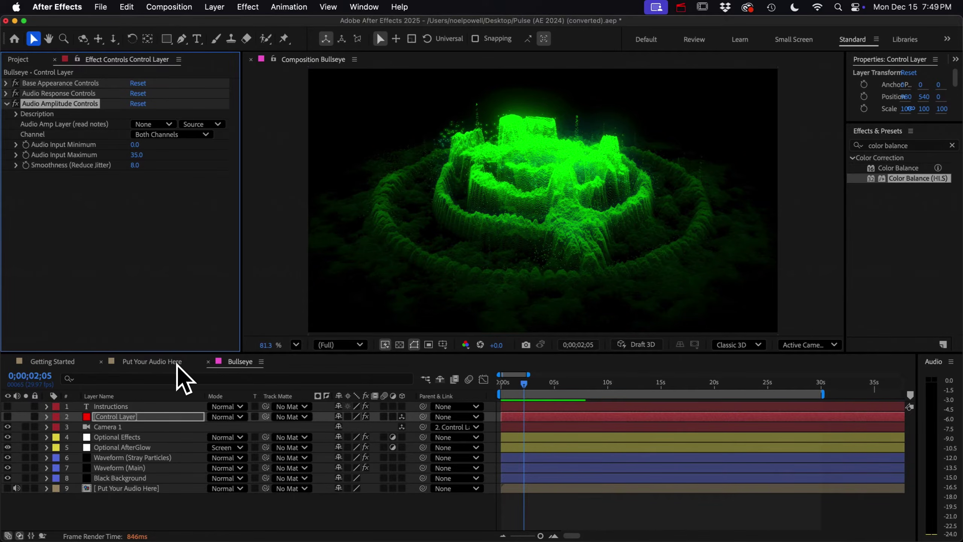
pyautogui.click(136, 362)
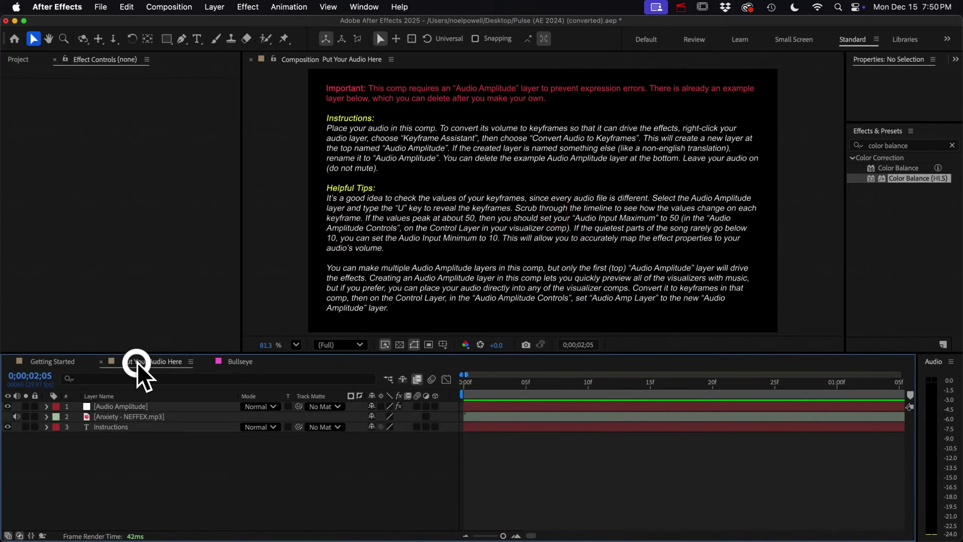
pyautogui.click(109, 407)
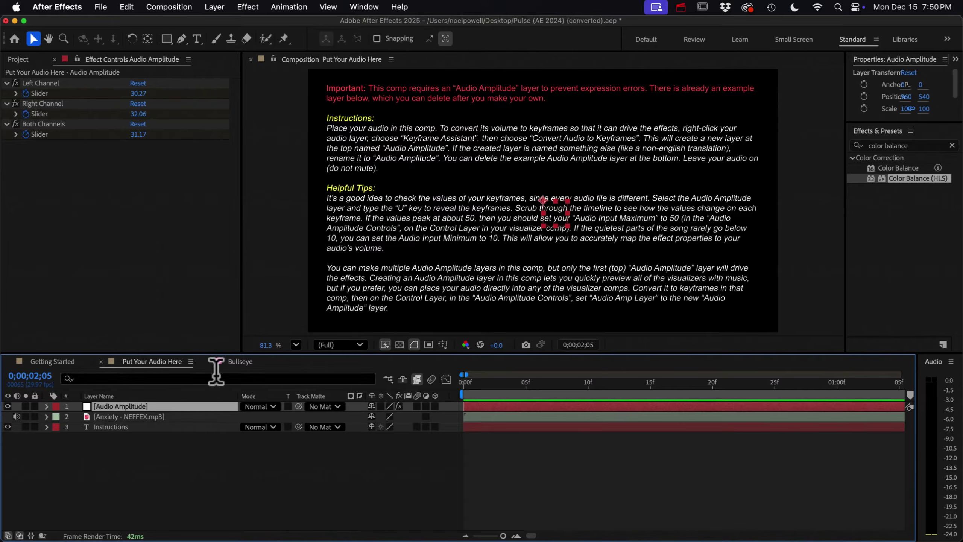
# Add Anxiety - NEFFEX.mp3 as the lowest layer of the Bullseye composition and convert its audio to keyframes.
pyautogui.click(241, 361)
pyautogui.press('super+0')
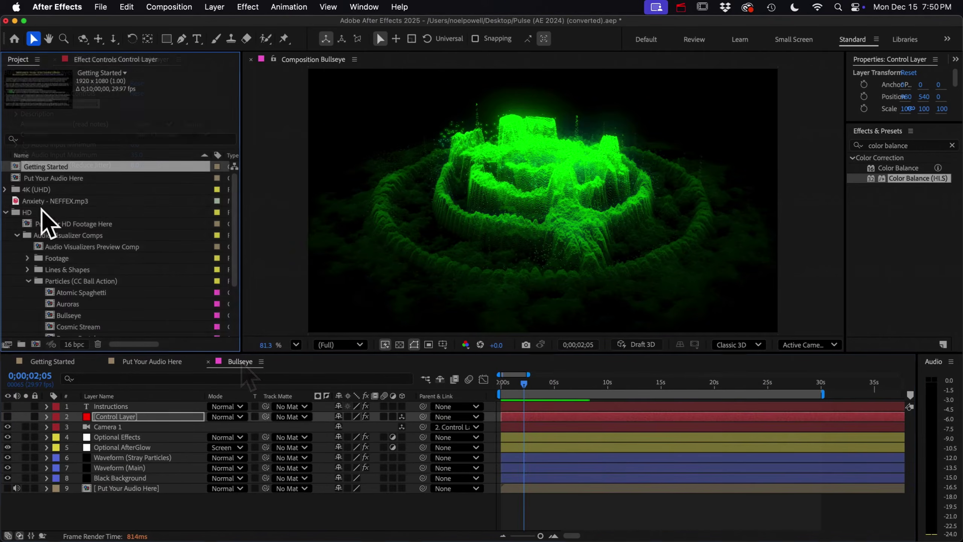
pyautogui.moveTo(55, 201); pyautogui.dragTo(109, 501)
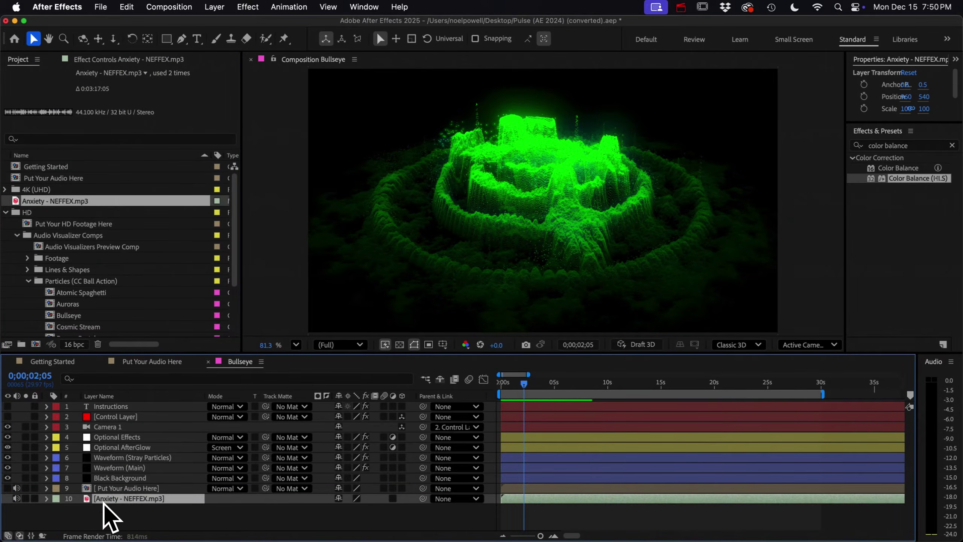
pyautogui.rightClick(133, 500)
pyautogui.moveTo(150, 364)
pyautogui.click(301, 361)
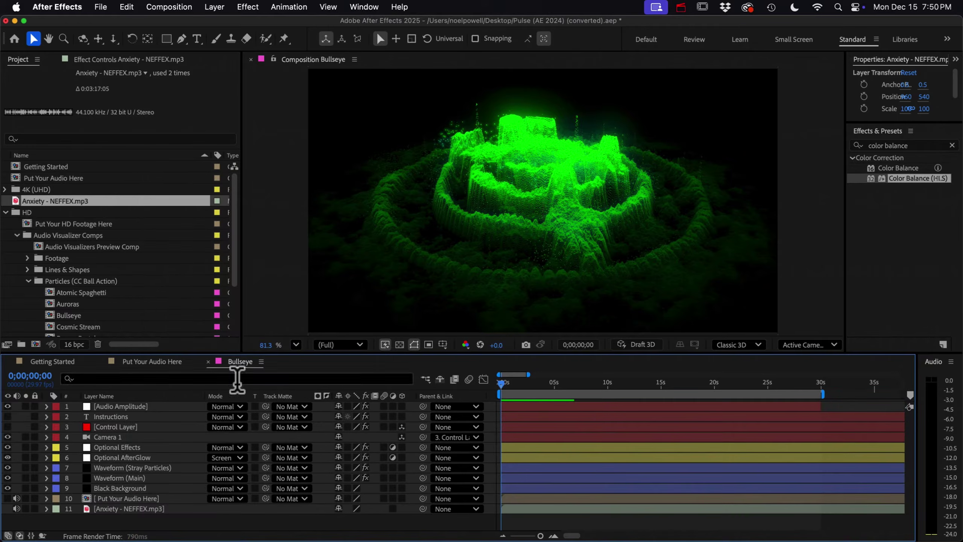
# Place the Audio Amplitude layer just above the audio layer and assign it as the Audio Amp Layer in the Control Layer's Audio Amplitude Controls.
pyautogui.click(140, 416)
pyautogui.click(156, 124)
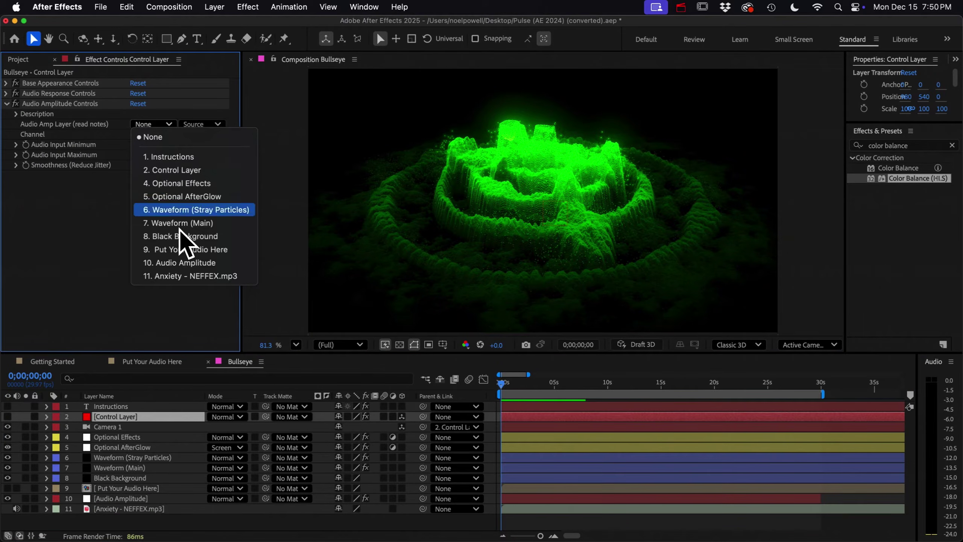
pyautogui.click(187, 263)
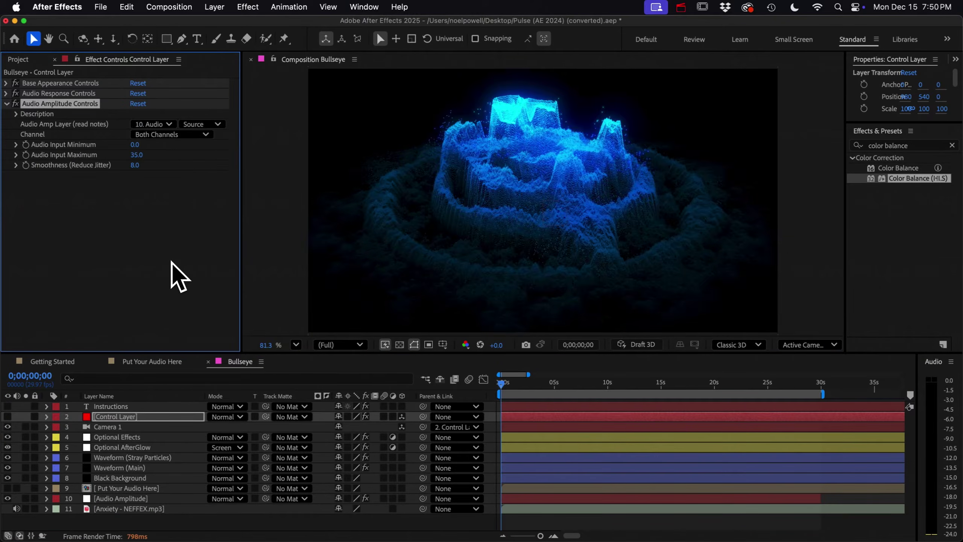
# Expand the Audio Amplitude layer's effects in the timeline to examine its Both Channels keyframes.
pyautogui.click(72, 153)
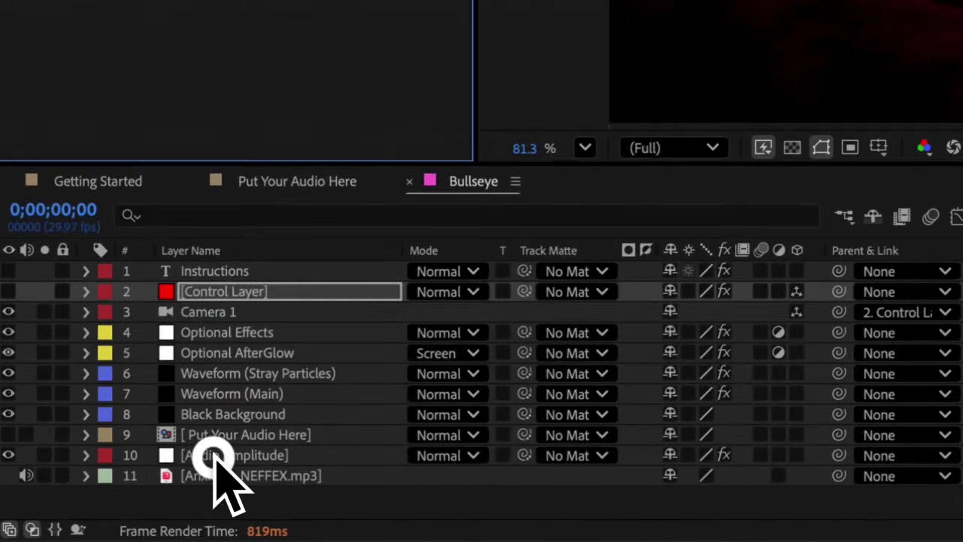
pyautogui.click(66, 497)
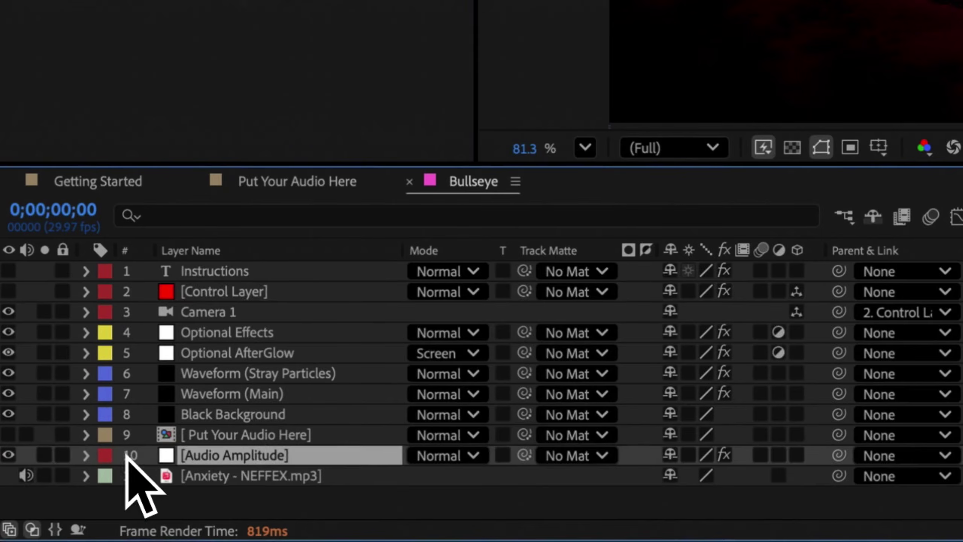
pyautogui.click(86, 456)
pyautogui.click(109, 476)
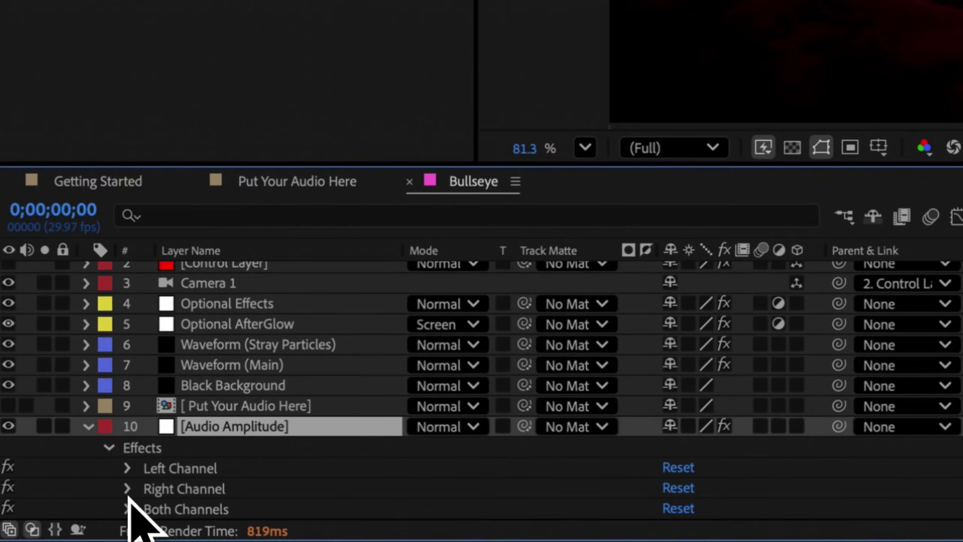
pyautogui.click(127, 508)
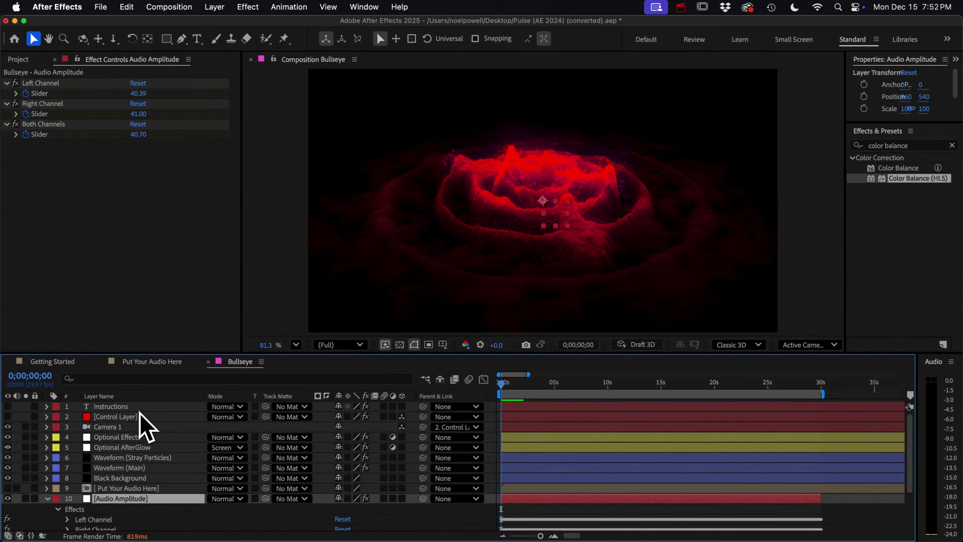
# Review the Control Layer's Base Appearance Controls, and move to 0;00;00;14 to check the Audio Amplitude layer's Both Channels value.
pyautogui.click(138, 416)
pyautogui.click(57, 80)
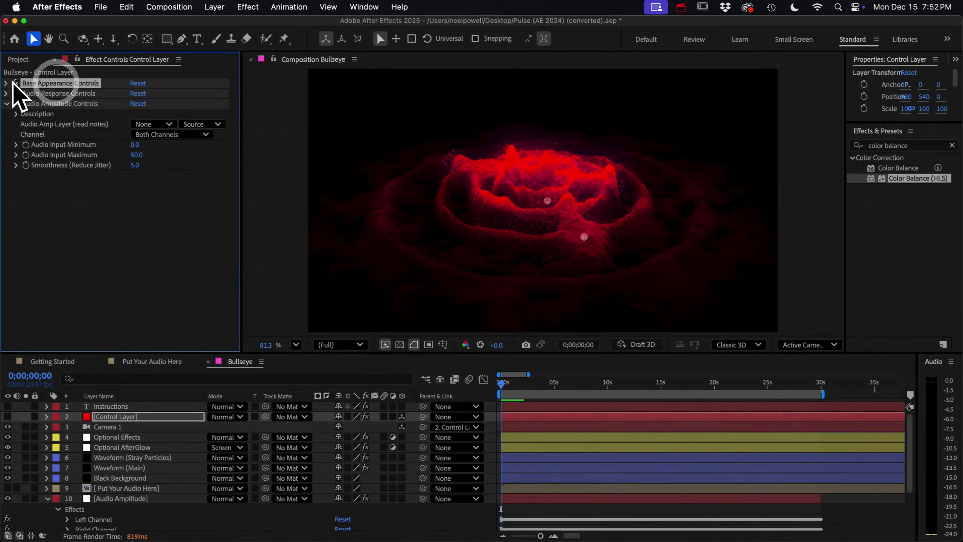
pyautogui.click(6, 83)
pyautogui.click(6, 83)
pyautogui.scroll(-3, 510, 399)
pyautogui.click(505, 383)
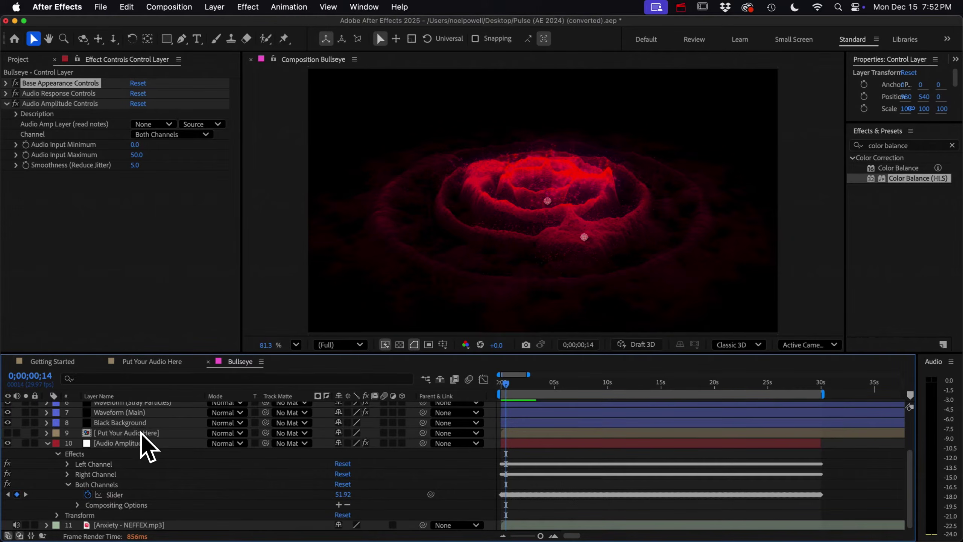
# Review the shift settings in the Control Layer's Audio Response Controls, and collapse the group again.
pyautogui.scroll(5, 137, 444)
pyautogui.click(123, 416)
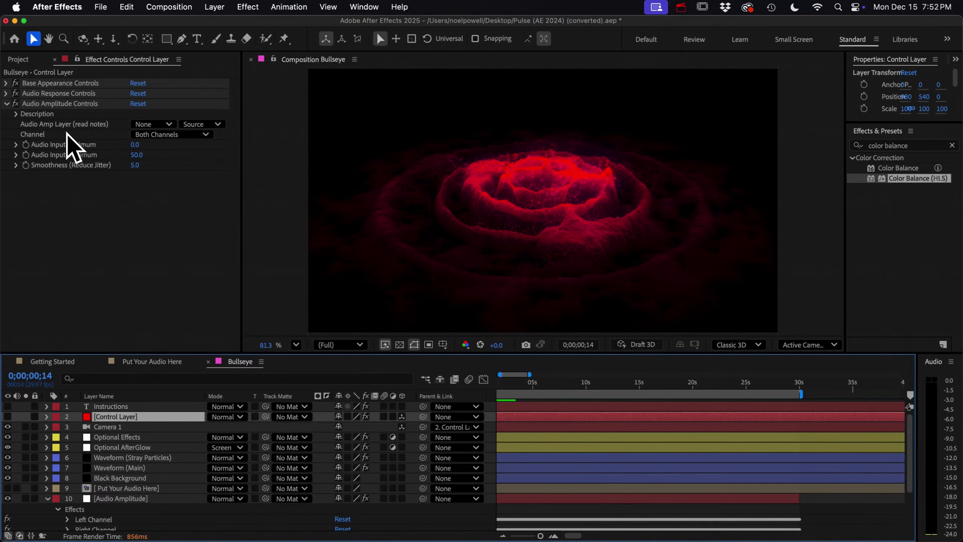
pyautogui.click(57, 93)
pyautogui.click(6, 93)
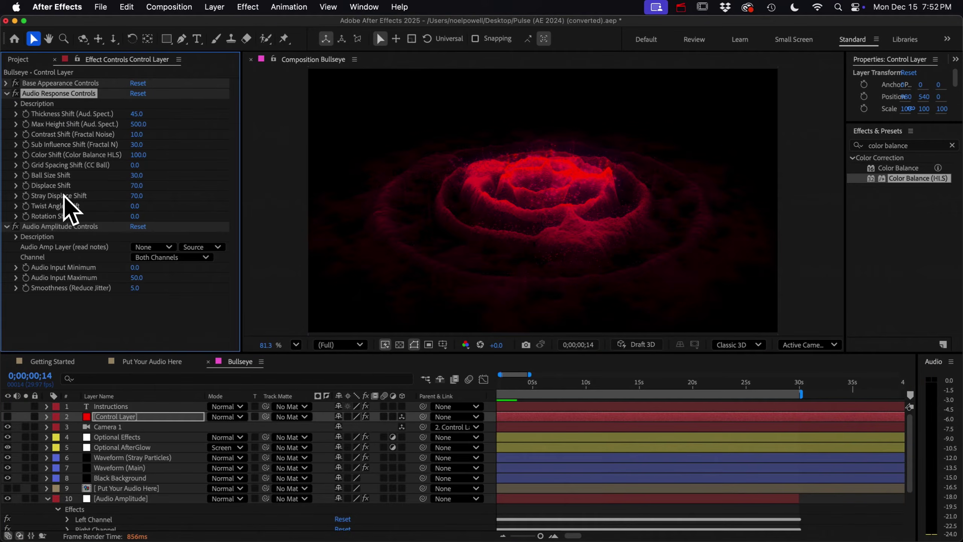
pyautogui.click(6, 94)
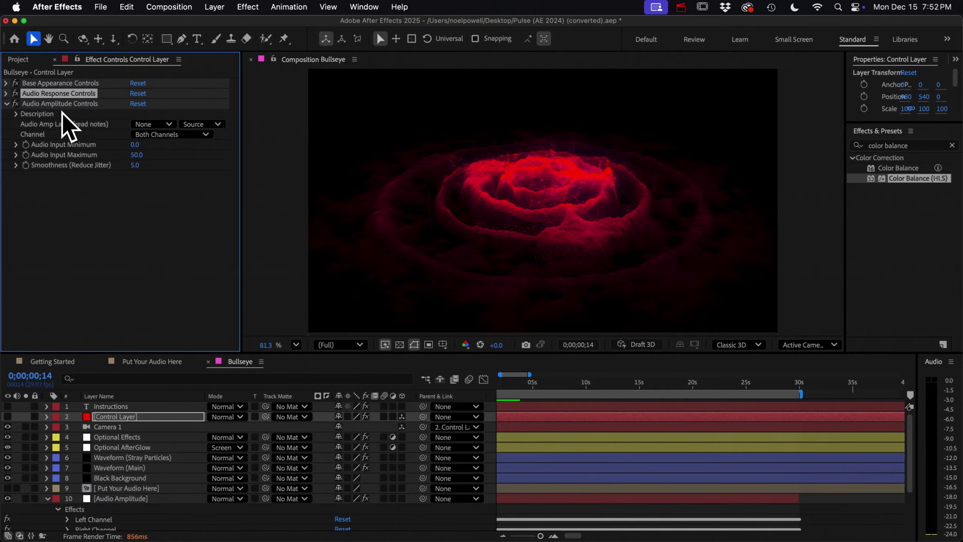
# Check the Both Channels amplitude at 0;00;01;04 and set the Control Layer's Audio Input Maximum to 35.
pyautogui.scroll(-5, 273, 437)
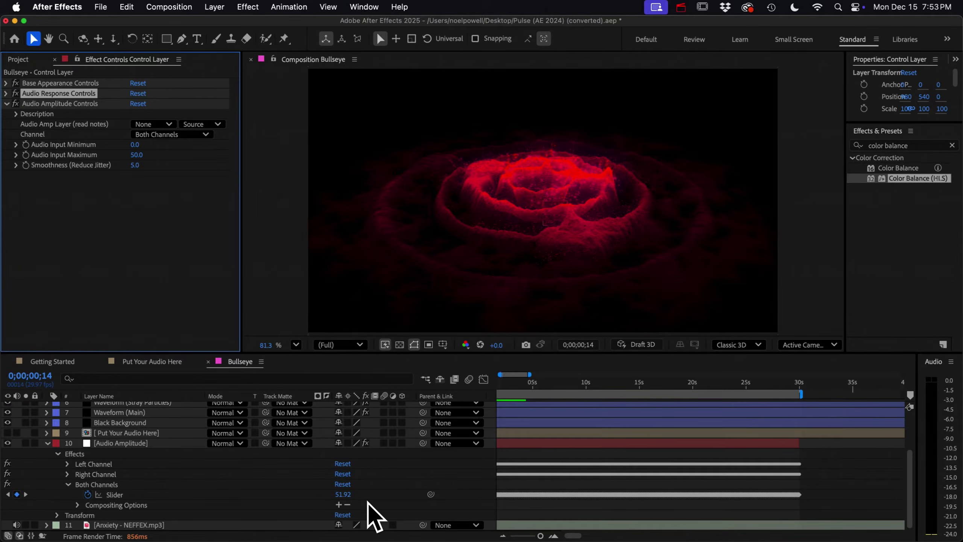
pyautogui.hscroll(-2, 498, 417)
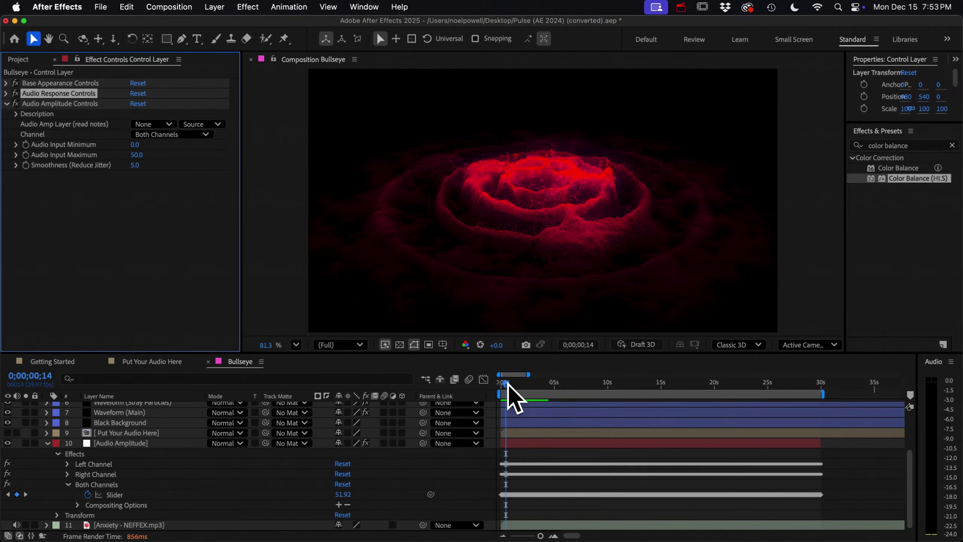
pyautogui.moveTo(508, 384); pyautogui.dragTo(516, 388)
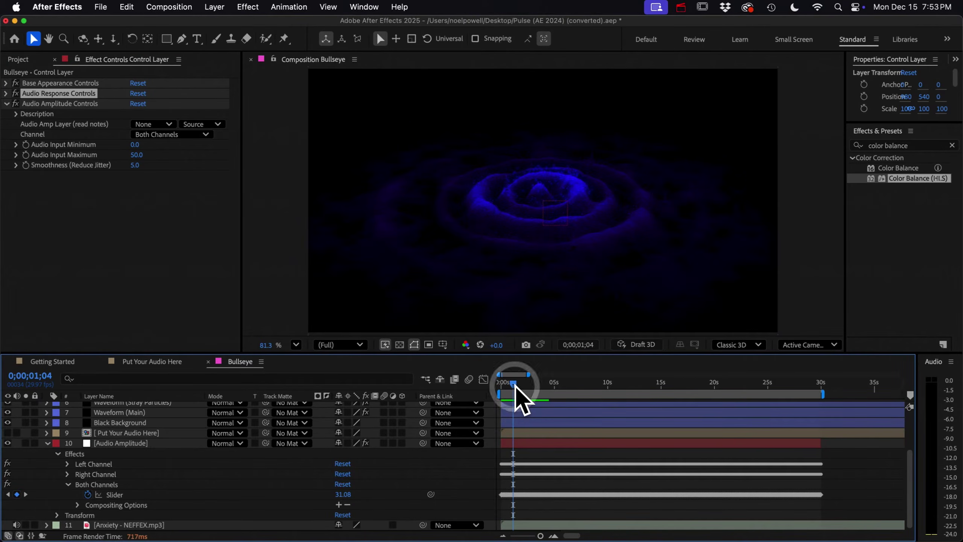
pyautogui.click(136, 155)
pyautogui.press('Return')
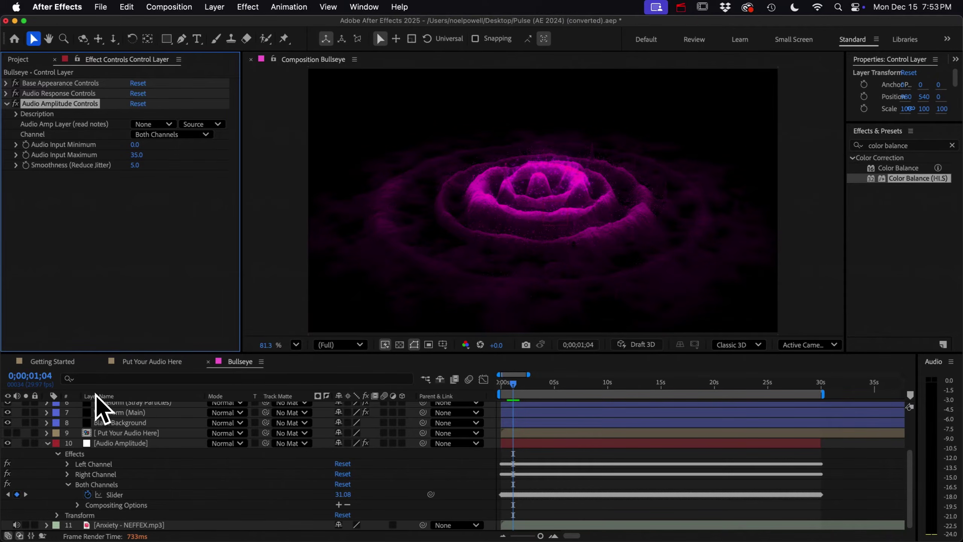
# Check the Audio Amplitude values at 0;00;02;08 and set the Control Layer's Audio Input Maximum to 60.
pyautogui.click(127, 442)
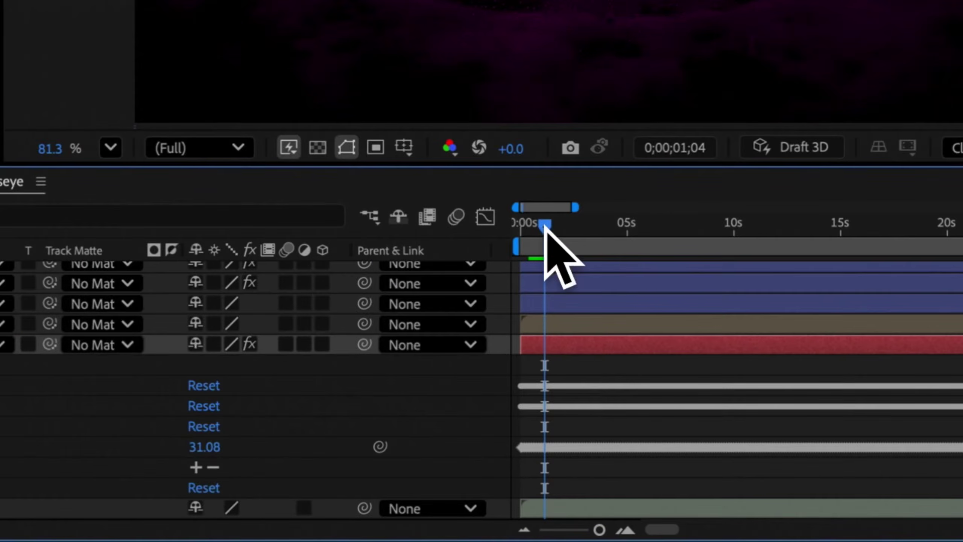
pyautogui.moveTo(545, 226); pyautogui.dragTo(570, 229)
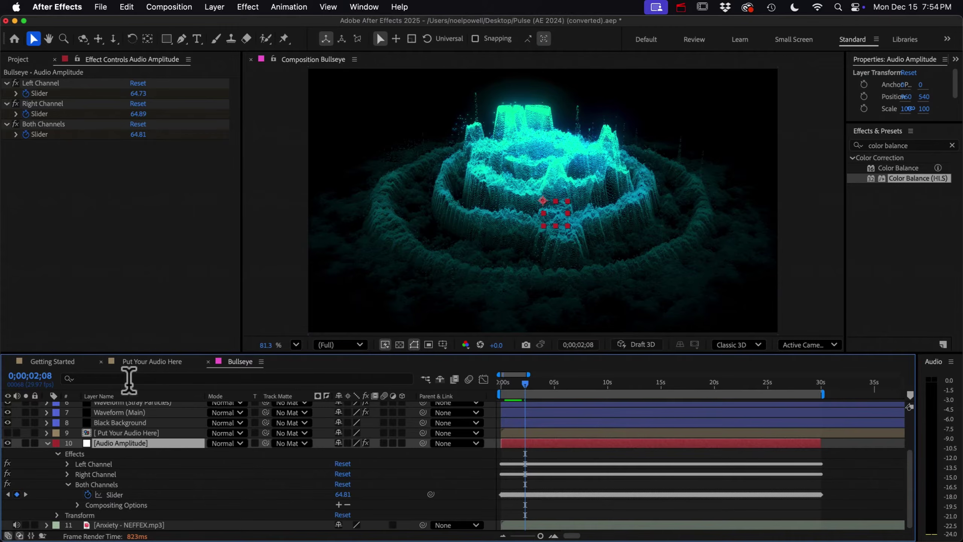
pyautogui.scroll(3, 114, 425)
pyautogui.click(113, 416)
pyautogui.click(263, 271)
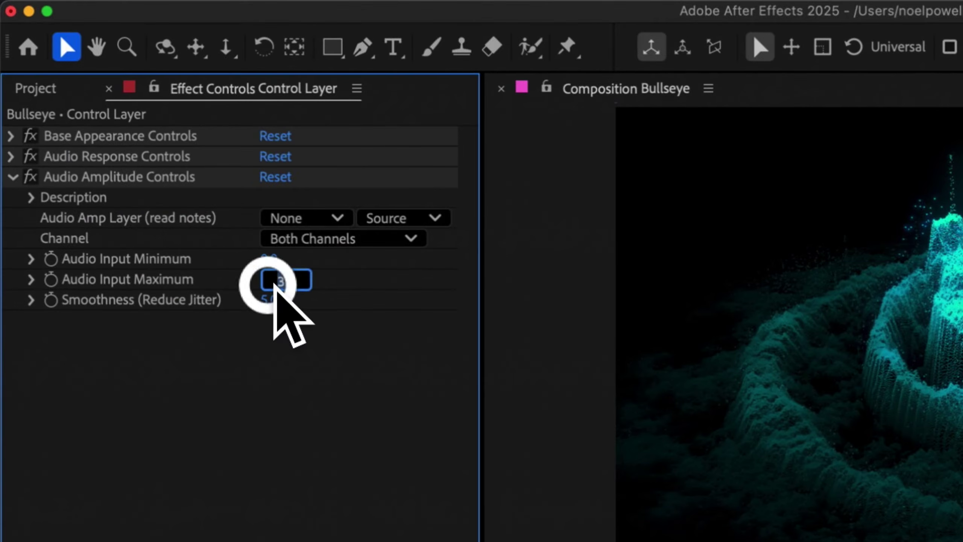
pyautogui.write('60')
pyautogui.press('Return')
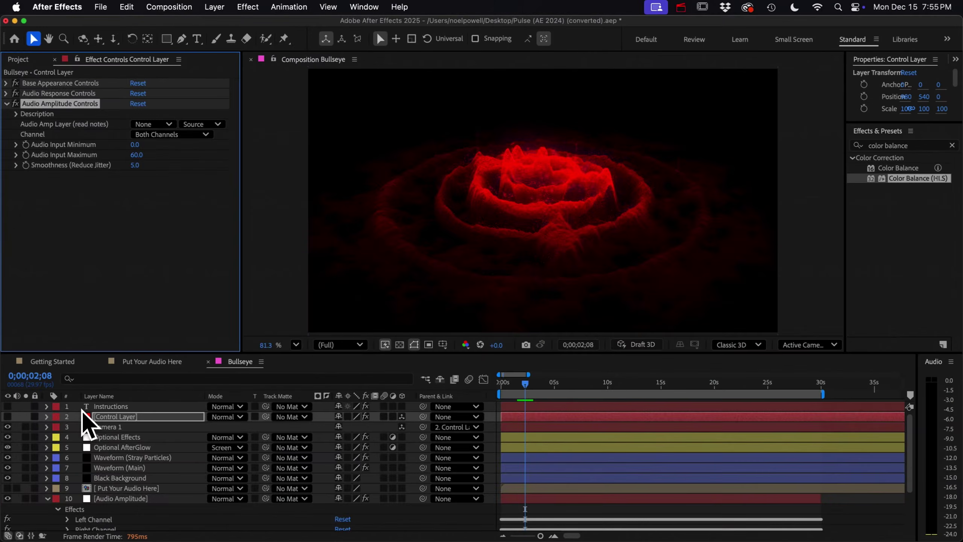
# Reveal the Anxiety - NEFFEX.mp3 waveform and compare its loud and quiet moments with the Both Channels values between 27 and 31 seconds.
pyautogui.click(129, 474)
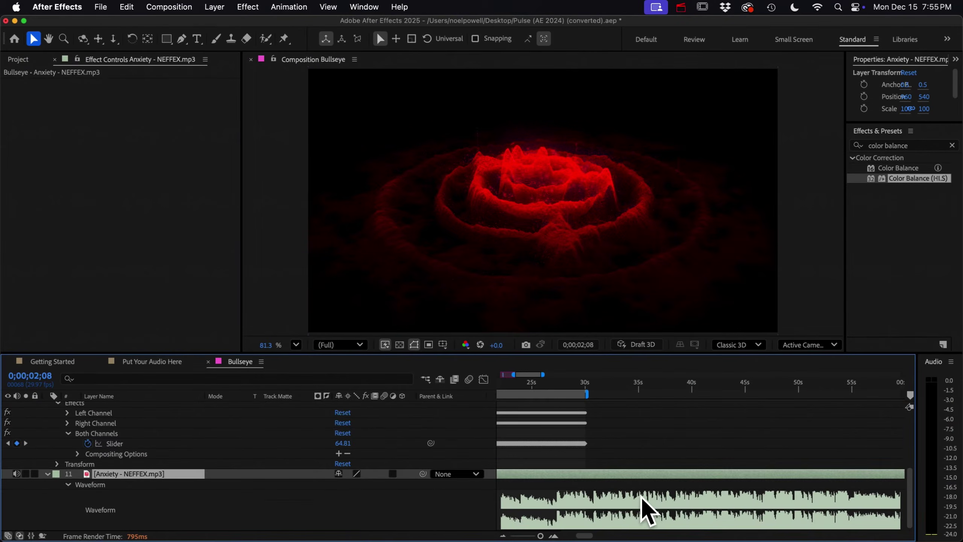
pyautogui.click(557, 383)
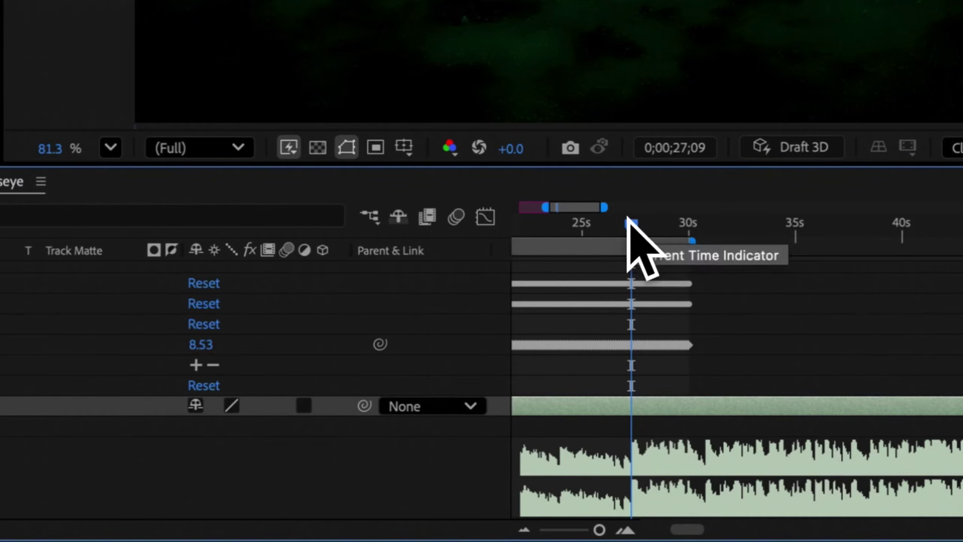
pyautogui.moveTo(629, 222); pyautogui.dragTo(664, 225)
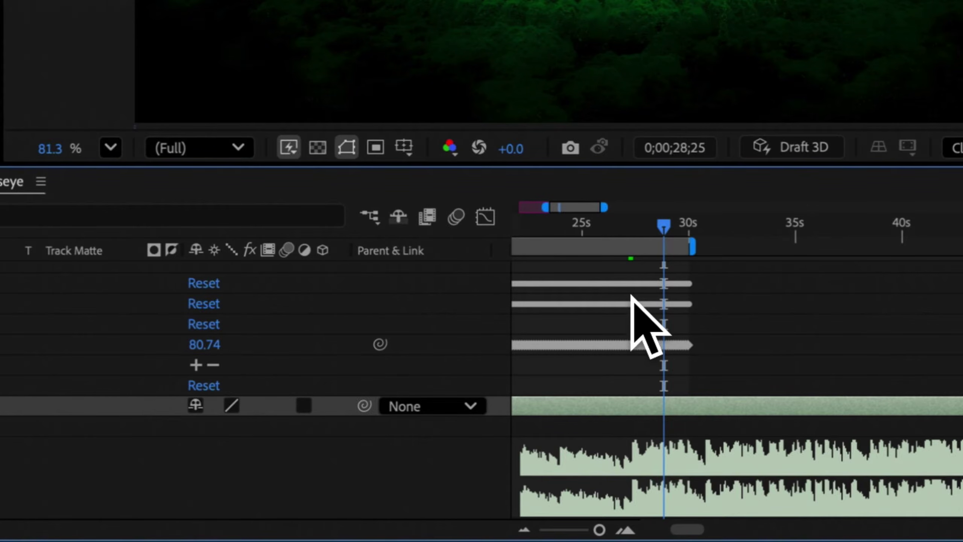
pyautogui.moveTo(664, 226); pyautogui.dragTo(700, 229)
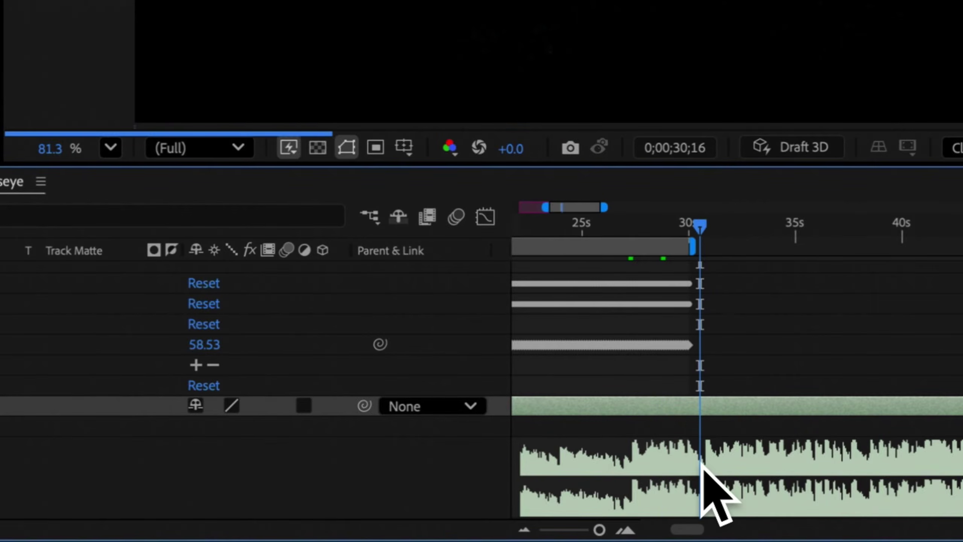
pyautogui.scroll(3, 711, 486)
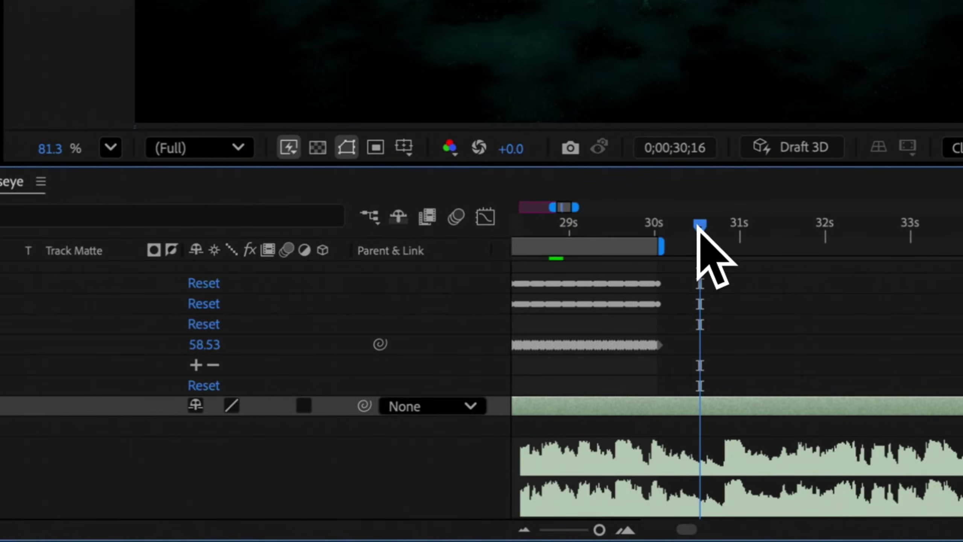
pyautogui.moveTo(699, 226); pyautogui.dragTo(713, 222)
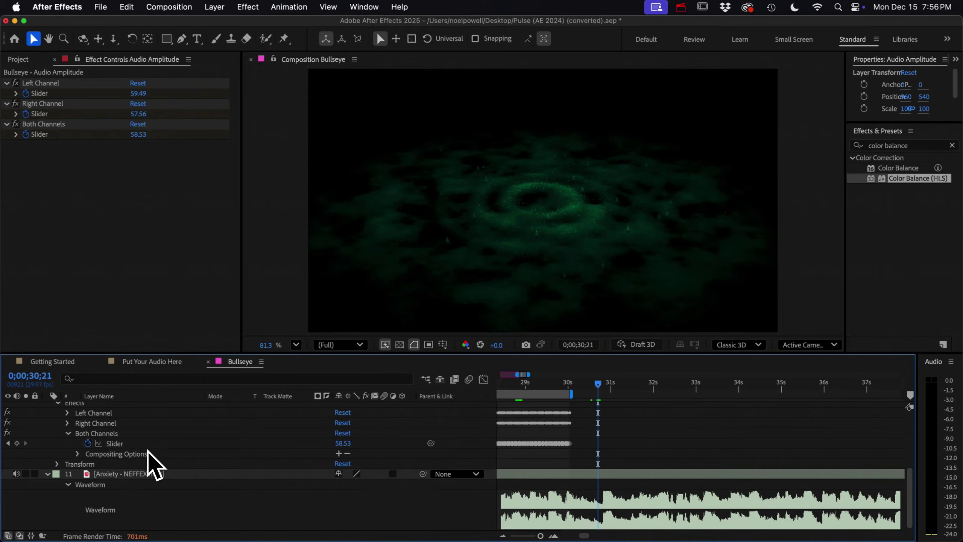
# Inspect the Audio Input Minimum and Audio Input Maximum settings in the Control Layer's Audio Amplitude Controls.
pyautogui.scroll(4, 150, 461)
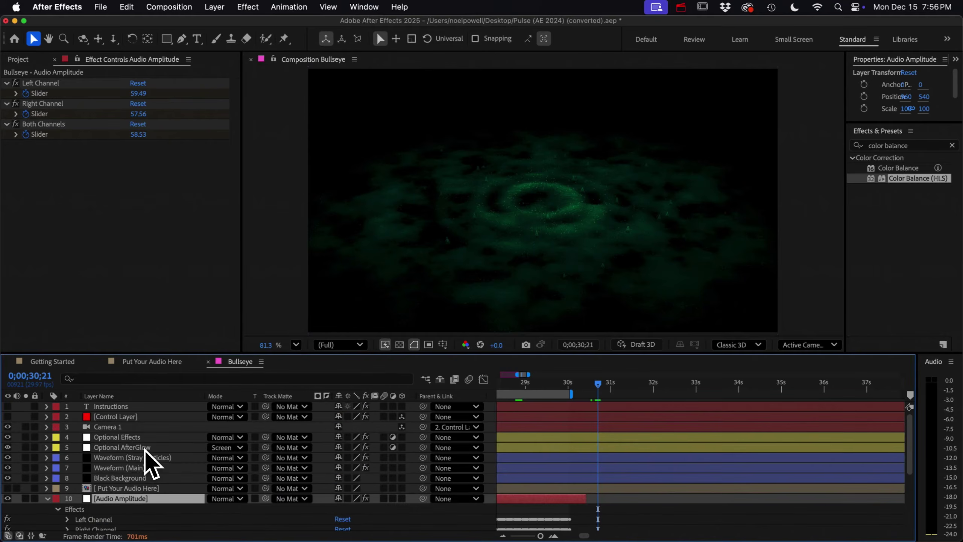
pyautogui.click(114, 417)
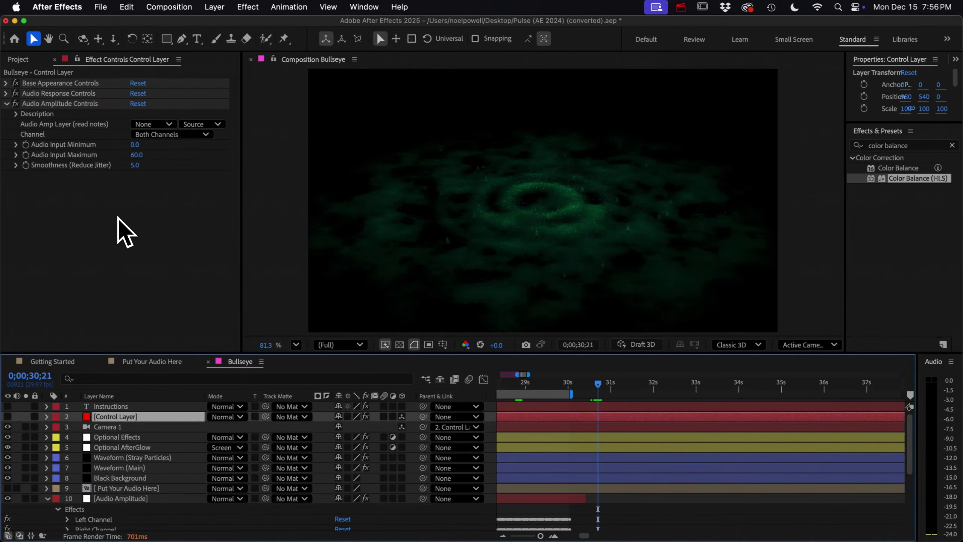
pyautogui.click(136, 142)
pyautogui.click(169, 144)
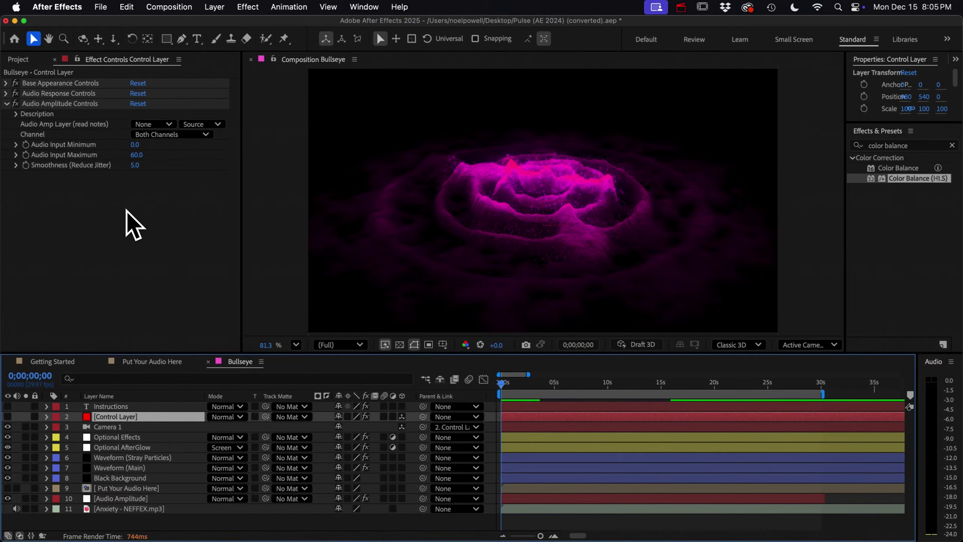
pyautogui.click(70, 153)
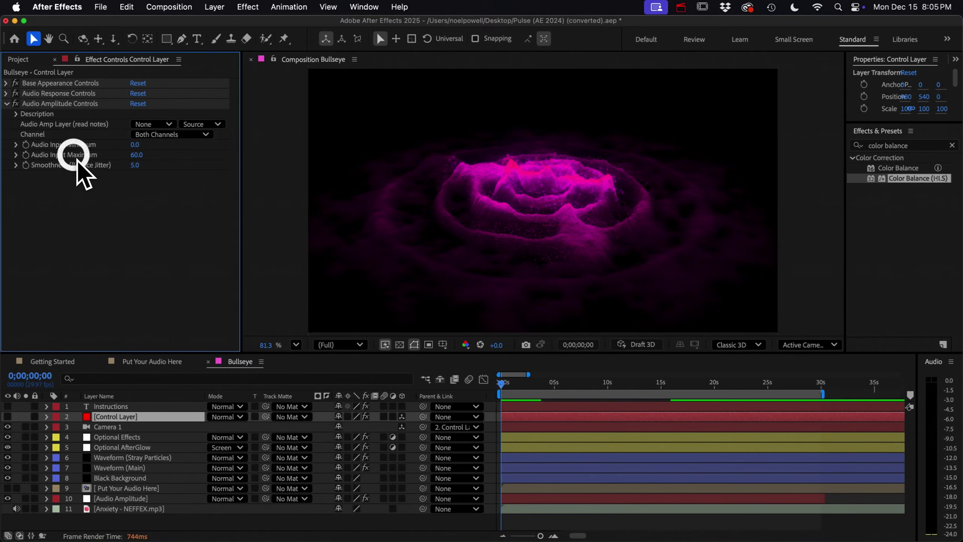
# Open the Opacity expression of the Audio Response Expression layer in the Getting Started composition, enlarge the timeline, and read the code through.
pyautogui.click(51, 359)
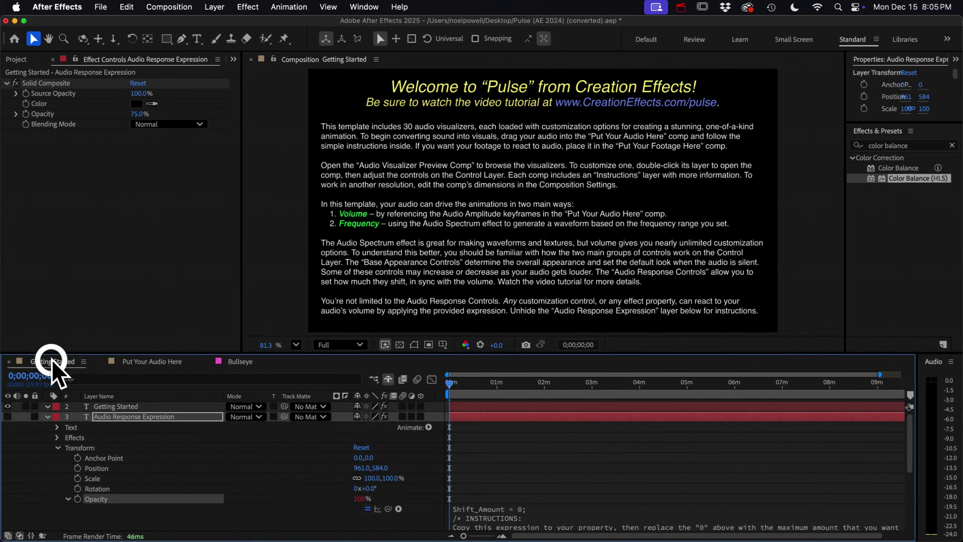
pyautogui.scroll(-5, 534, 466)
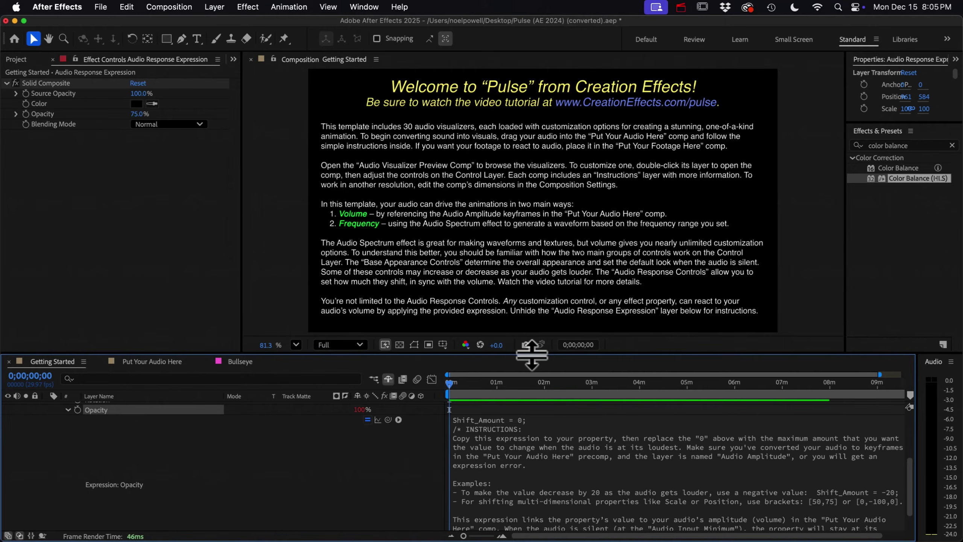
pyautogui.moveTo(531, 354); pyautogui.dragTo(529, 173)
pyautogui.click(543, 380)
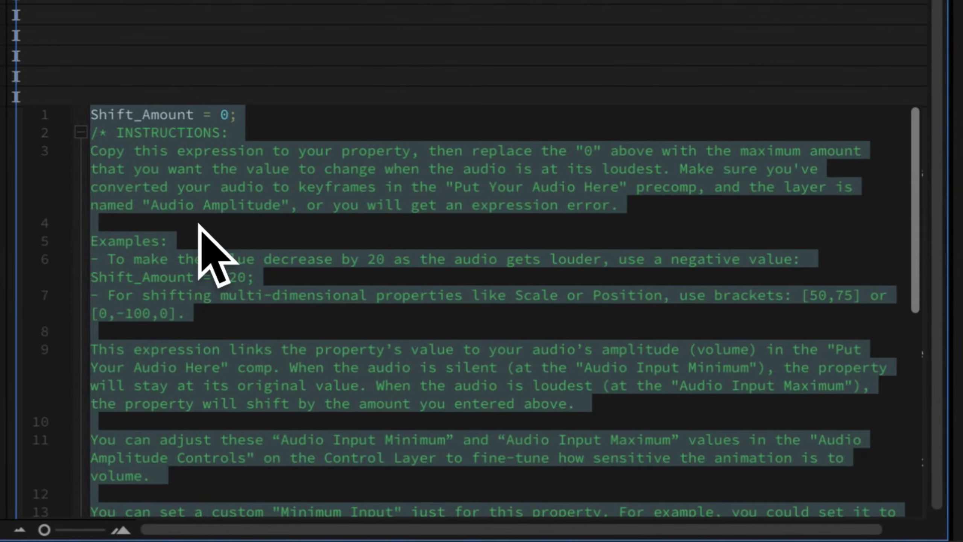
pyautogui.scroll(-2, 541, 384)
pyautogui.scroll(-6, 198, 224)
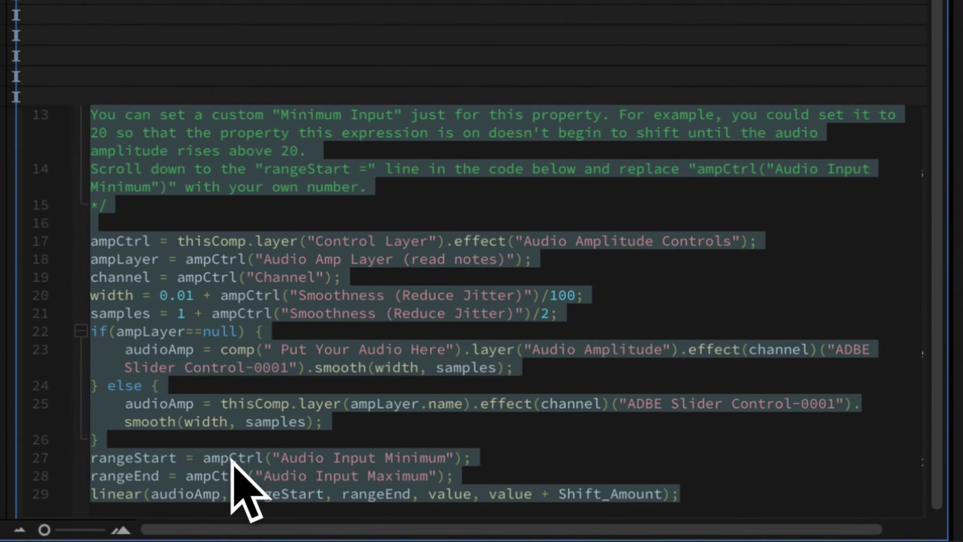
# Replace the Audio Input Minimum reference in the expression's rangeStart line with 30.
pyautogui.click(133, 458)
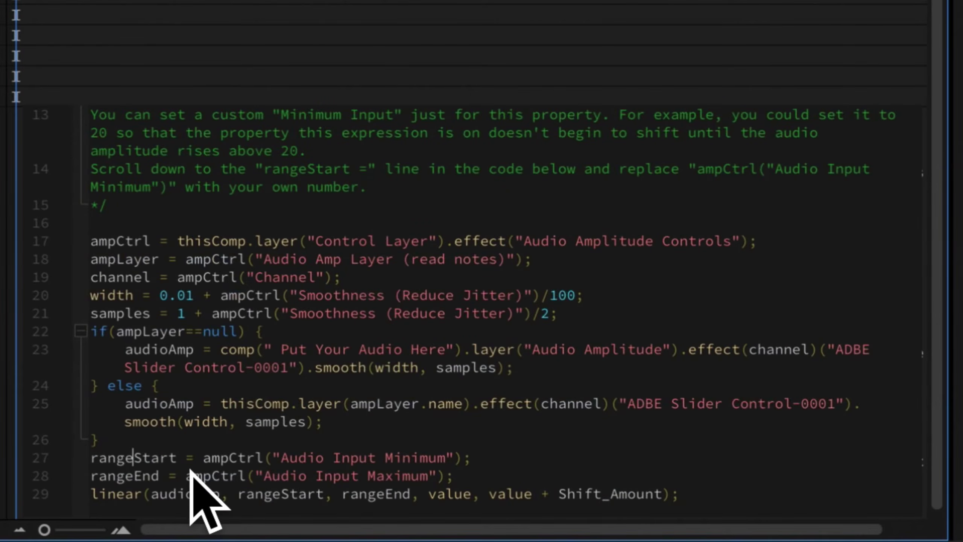
pyautogui.click(132, 477)
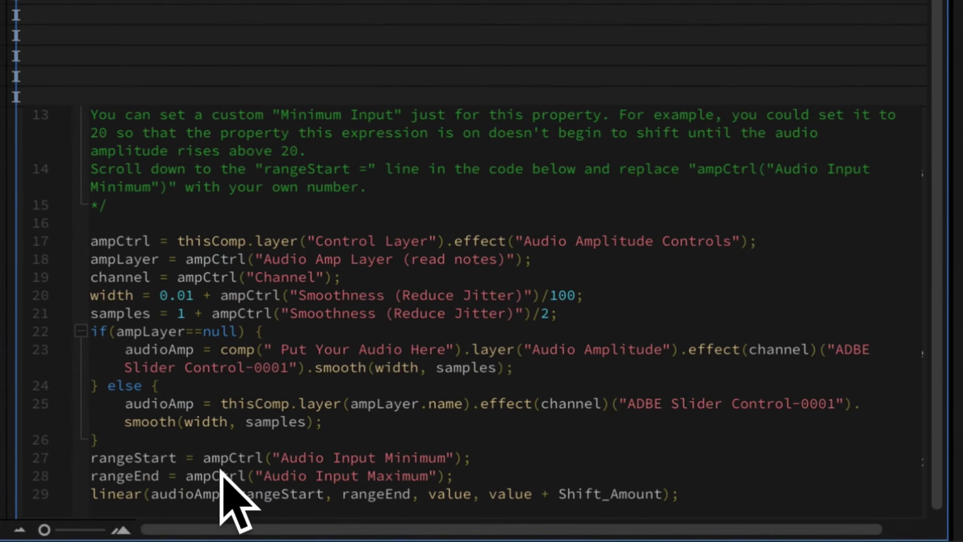
pyautogui.moveTo(204, 458); pyautogui.dragTo(464, 453)
pyautogui.write('30')
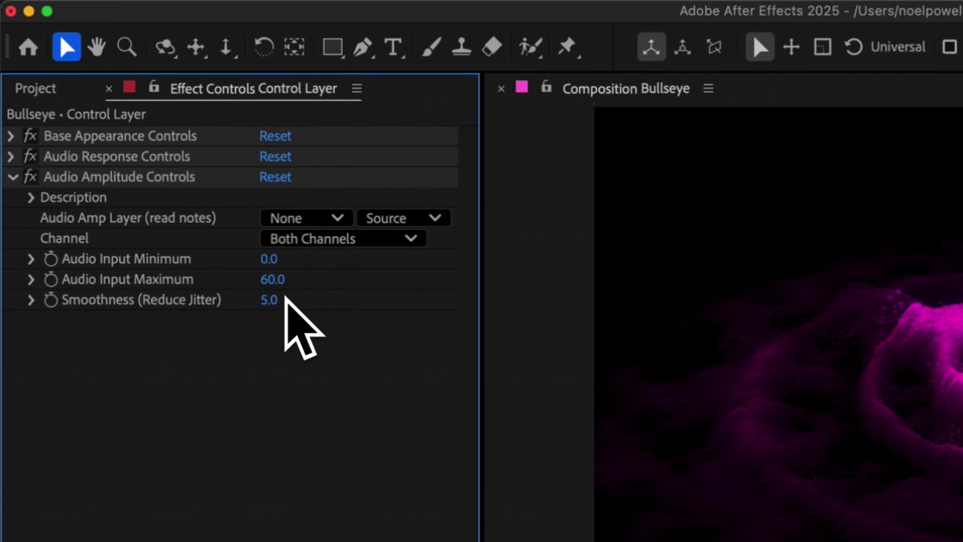
# Inspect the Smoothness (Reduce Jitter) value in the Bullseye Control Layer's Audio Amplitude Controls.
pyautogui.click(274, 300)
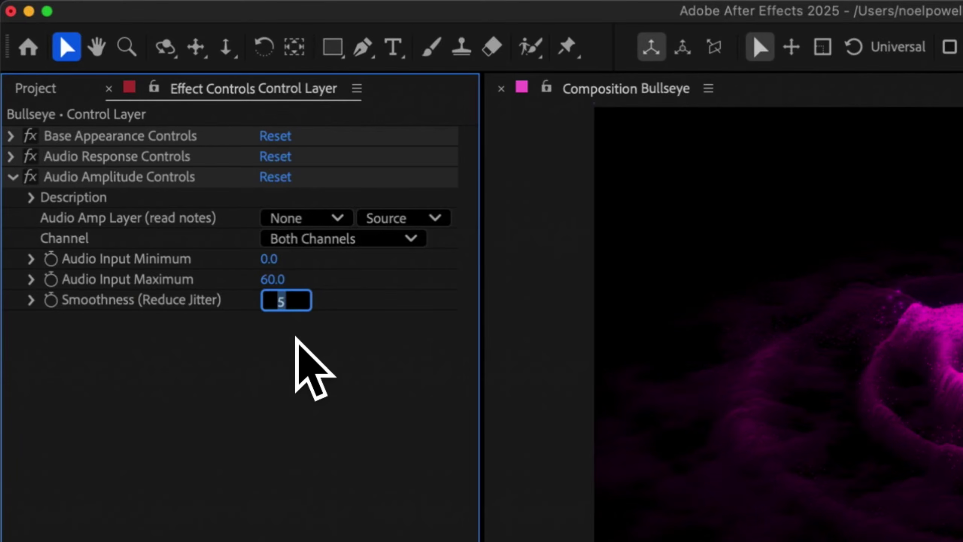
pyautogui.click(295, 337)
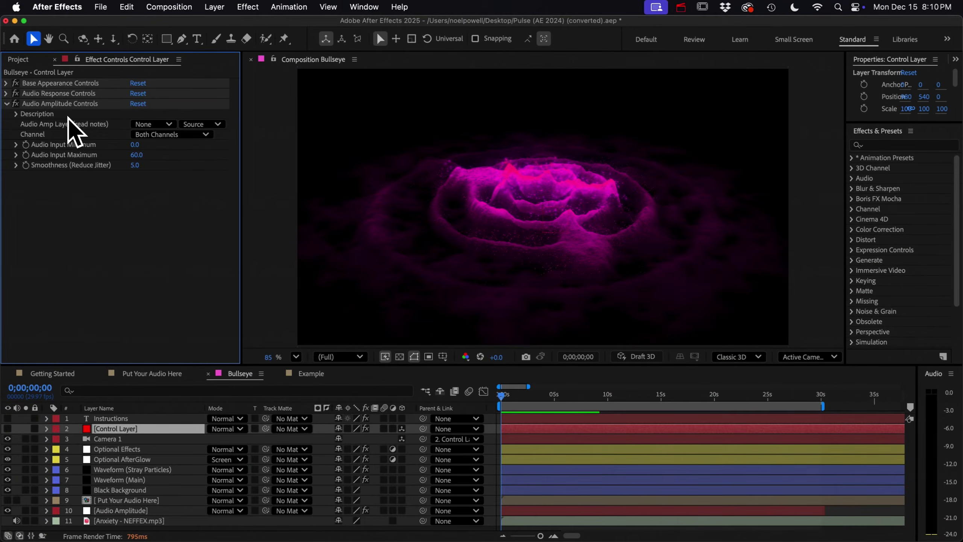
# Find the Audio Spectrum effect and apply it to the Gray Solid layer in the Example composition.
pyautogui.click(18, 59)
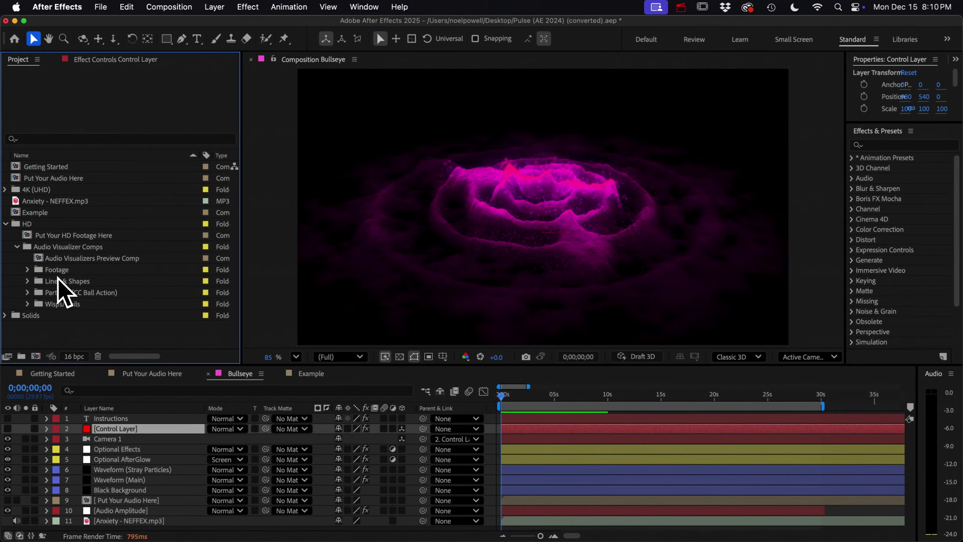
pyautogui.click(306, 374)
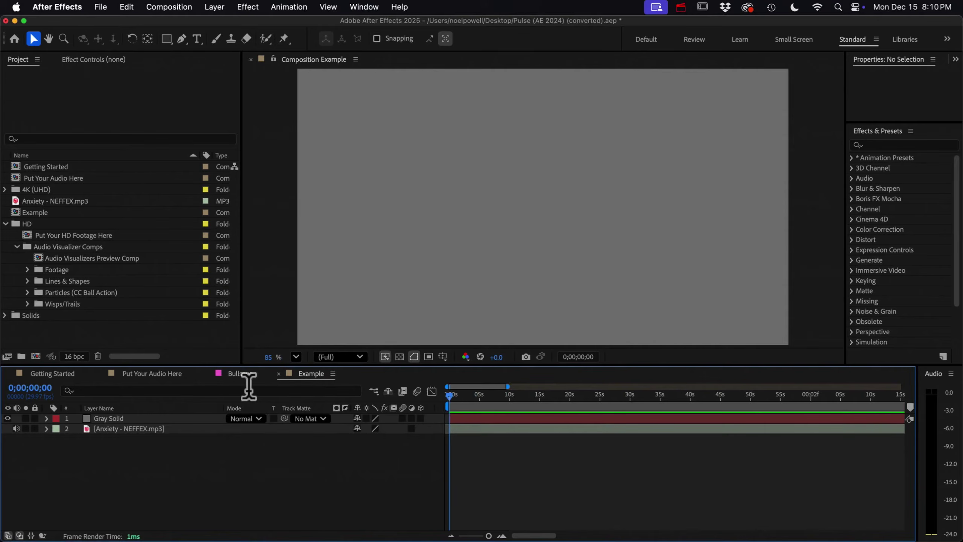
pyautogui.click(155, 419)
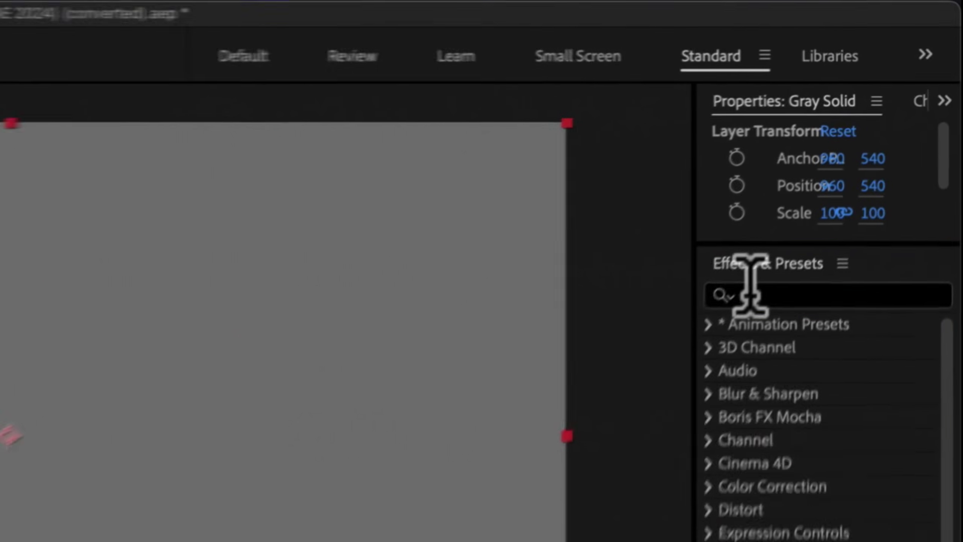
pyautogui.click(869, 145)
pyautogui.write('audio')
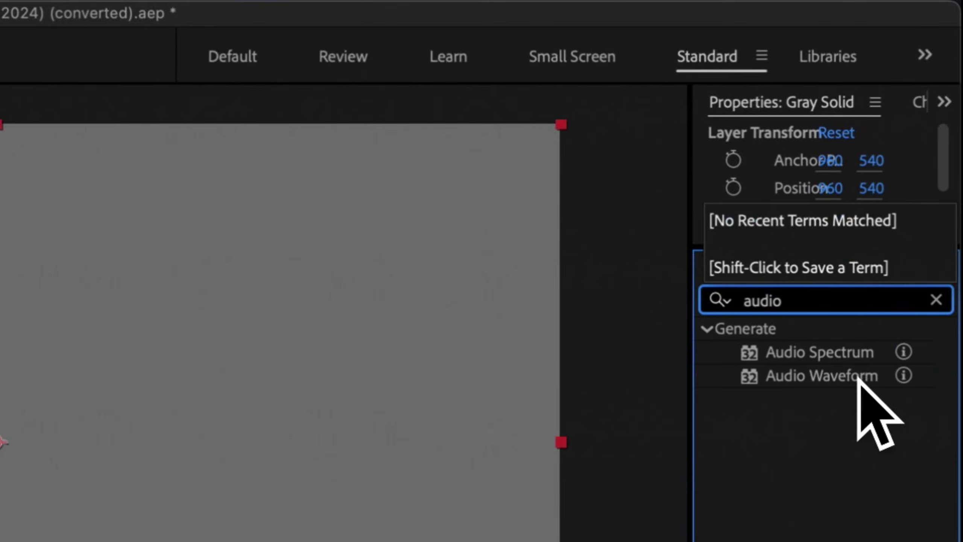
pyautogui.moveTo(847, 337); pyautogui.dragTo(159, 468)
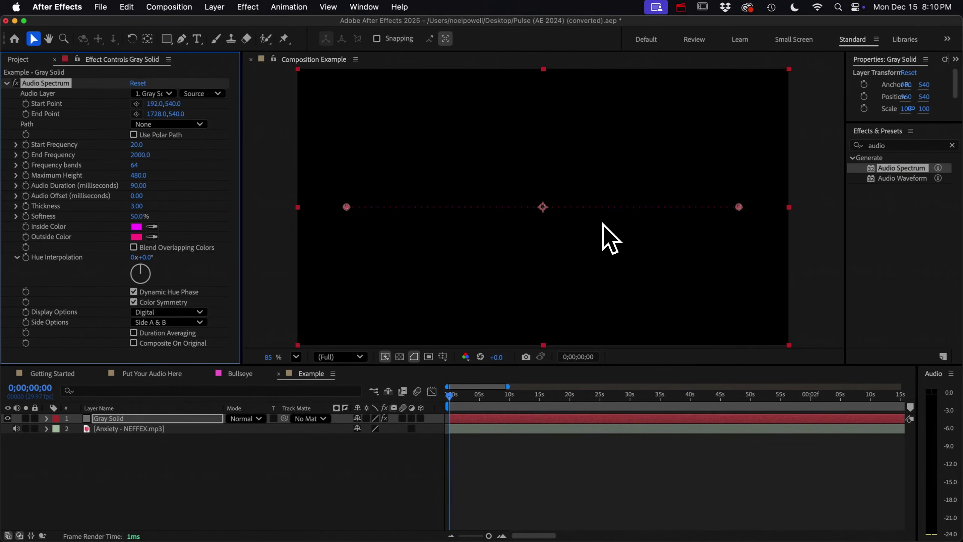
# Enable Composite On Original for the Audio Spectrum and use Anxiety - NEFFEX.mp3 as its Audio Layer.
pyautogui.click(174, 344)
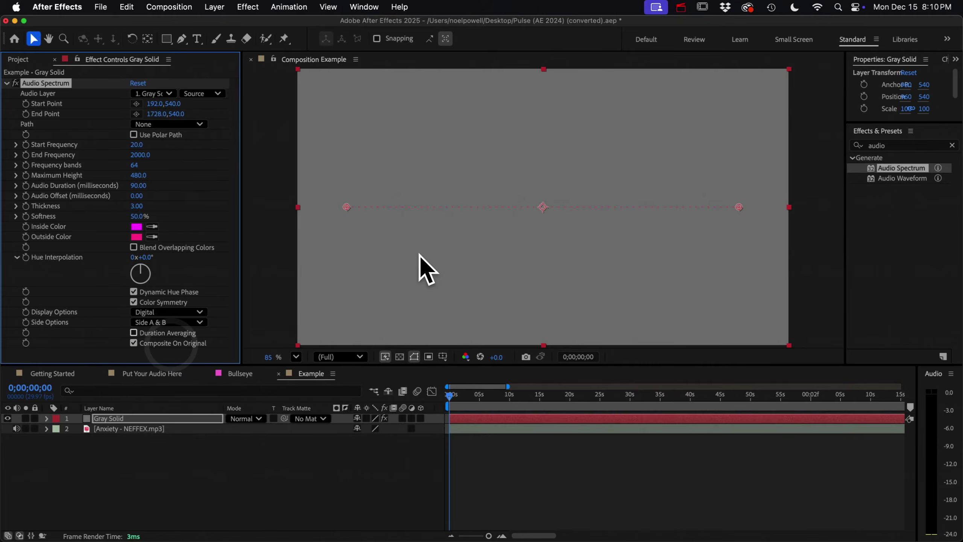
pyautogui.click(144, 95)
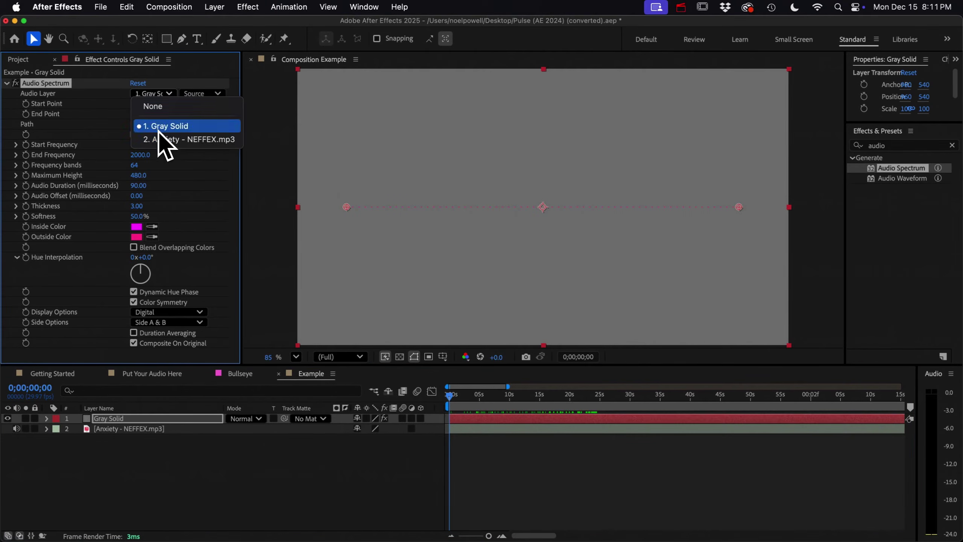
pyautogui.click(163, 139)
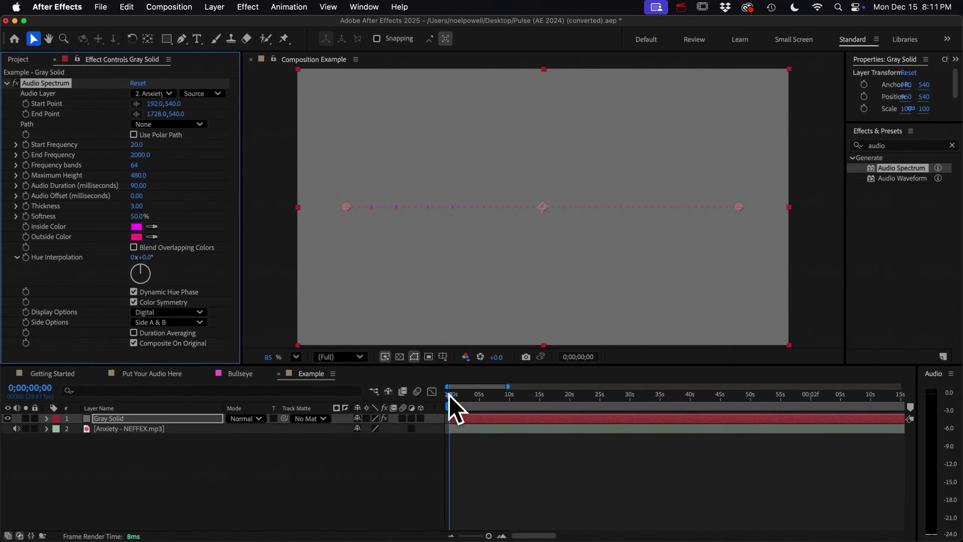
# At 0;00;06;15, set the Audio Spectrum's Maximum Height to 4070, Frequency bands to 142, Thickness to 42.50 and Softness to 84%.
pyautogui.moveTo(450, 395); pyautogui.dragTo(489, 399)
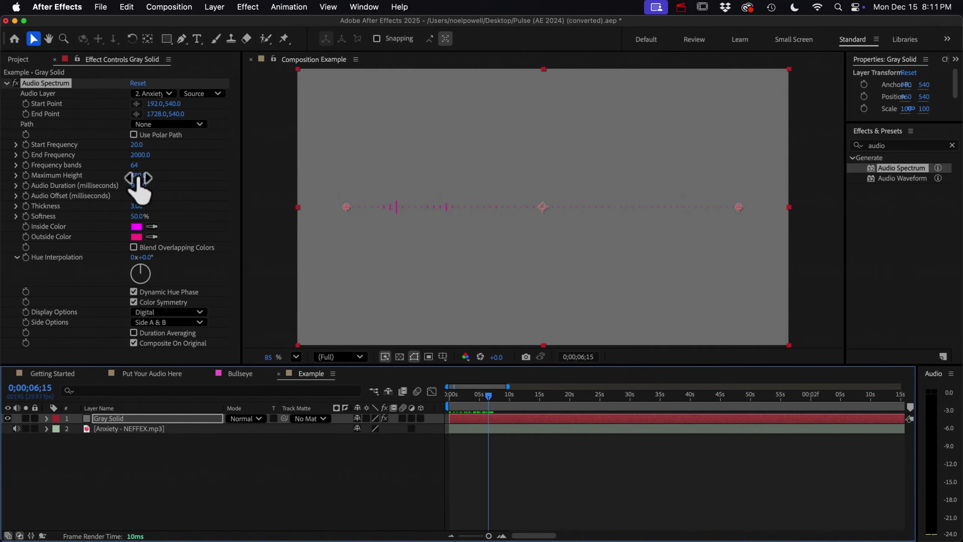
pyautogui.moveTo(138, 175); pyautogui.dragTo(372, 198)
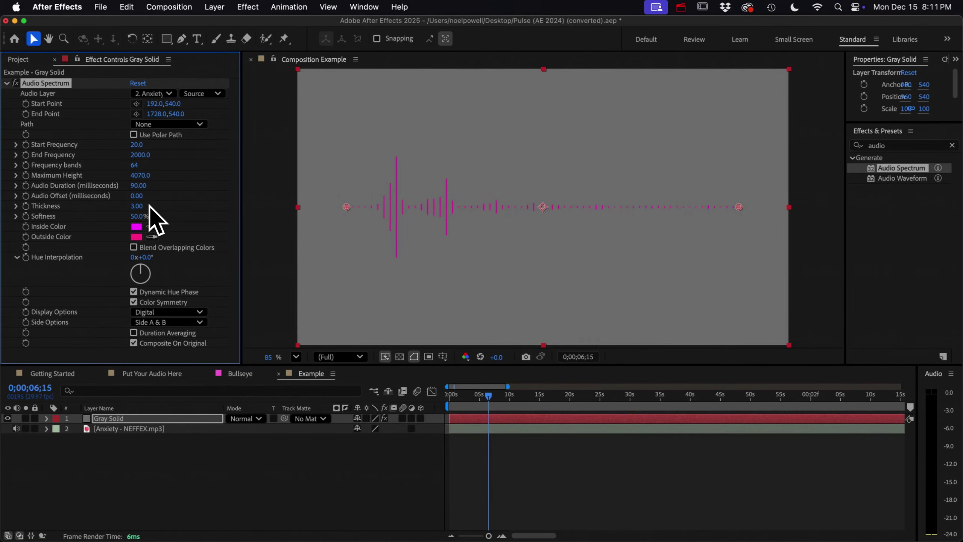
pyautogui.moveTo(138, 166); pyautogui.dragTo(189, 168)
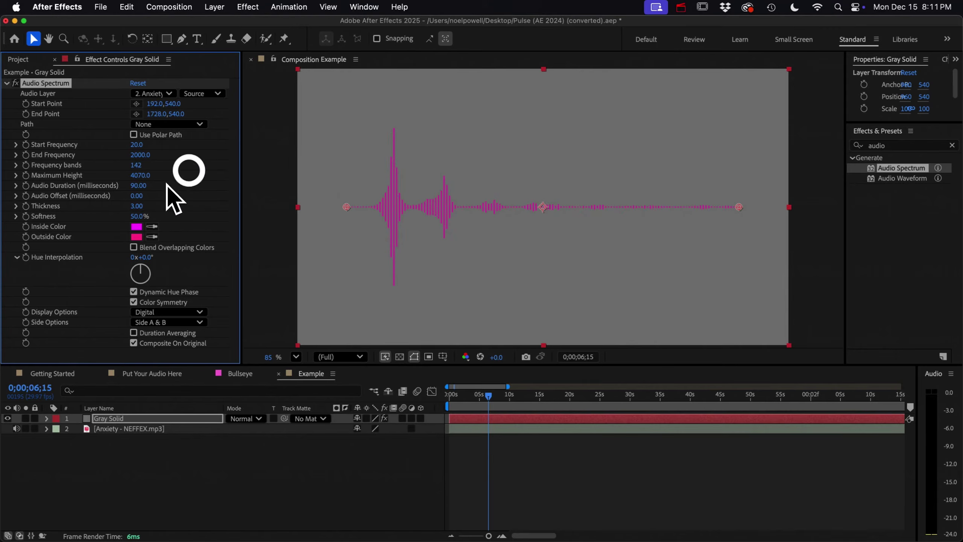
pyautogui.moveTo(139, 206); pyautogui.dragTo(200, 204)
pyautogui.moveTo(139, 216); pyautogui.dragTo(287, 204)
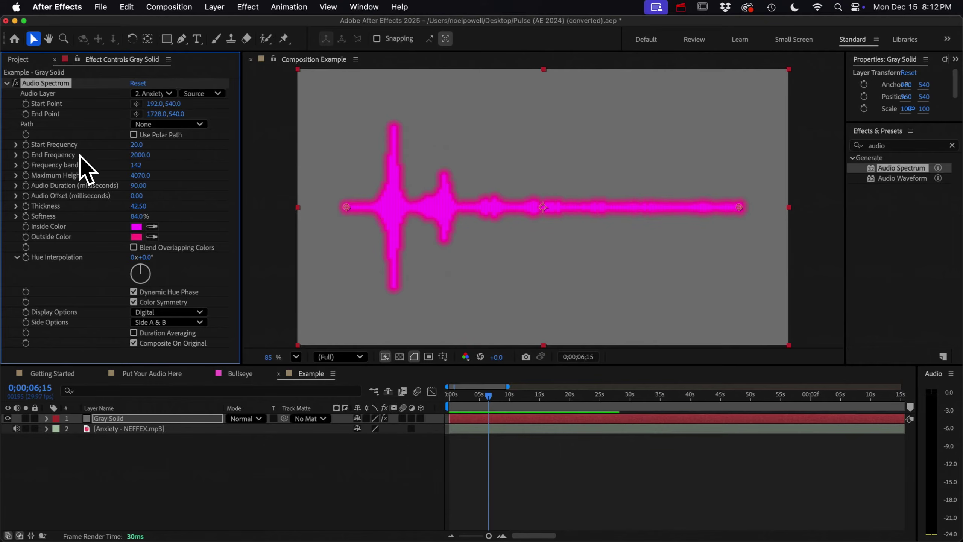
# Set the Audio Spectrum's End Frequency to 500 and lower its Audio Duration, checking the result at 0;00;16;09.
pyautogui.moveTo(139, 155); pyautogui.dragTo(251, 168)
pyautogui.moveTo(488, 398); pyautogui.dragTo(504, 402)
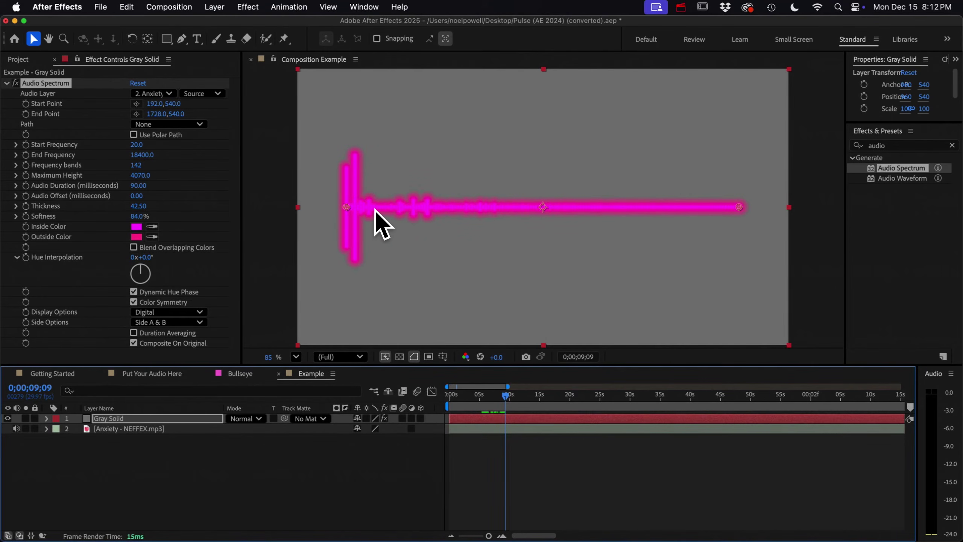
pyautogui.click(144, 155)
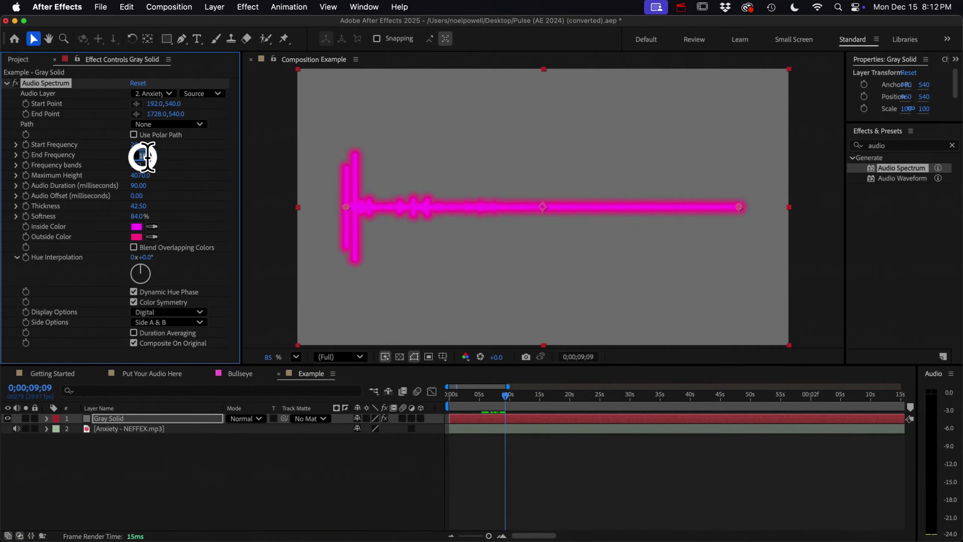
pyautogui.write('500')
pyautogui.press('Return')
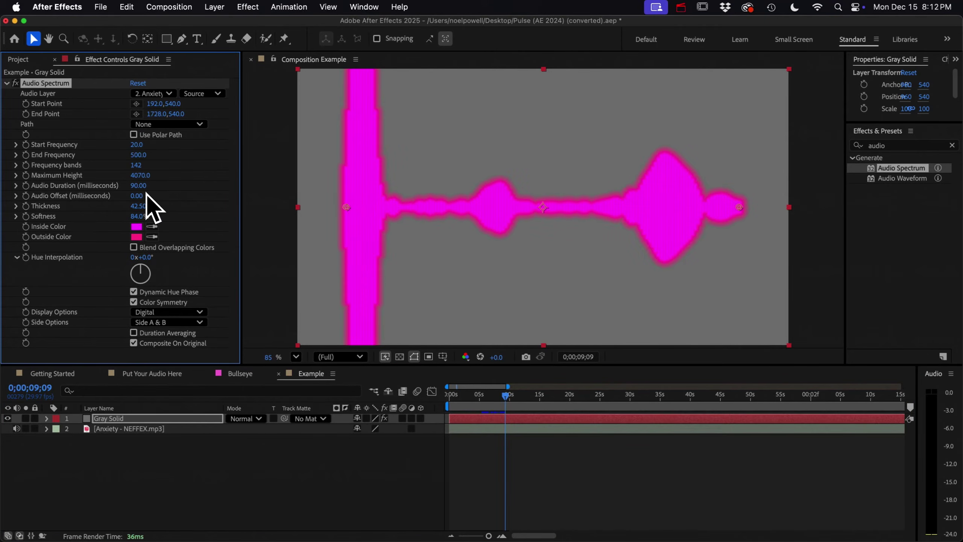
pyautogui.moveTo(141, 186); pyautogui.dragTo(102, 179)
pyautogui.moveTo(514, 396); pyautogui.dragTo(548, 404)
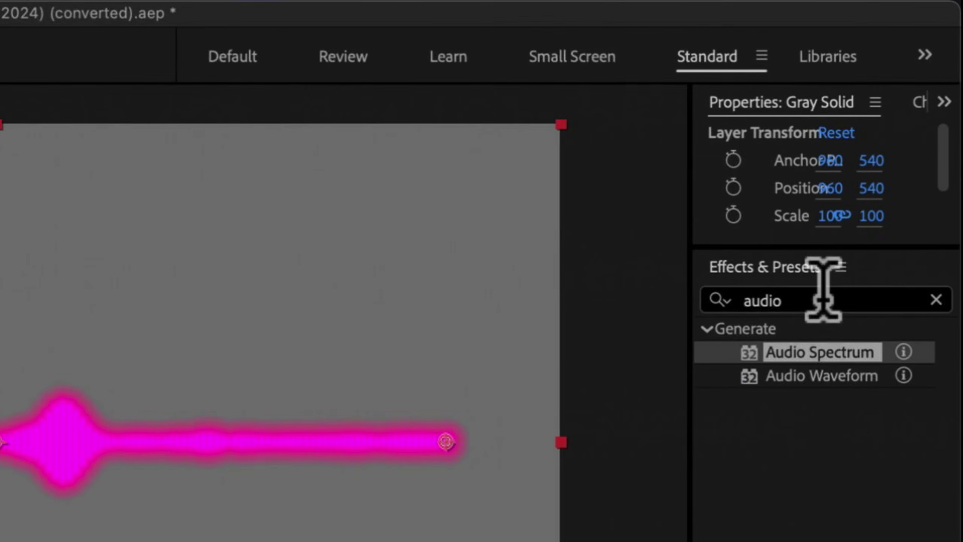
# Find the CC Ball Action effect and apply it to the Gray Solid below Audio Spectrum.
pyautogui.click(720, 301)
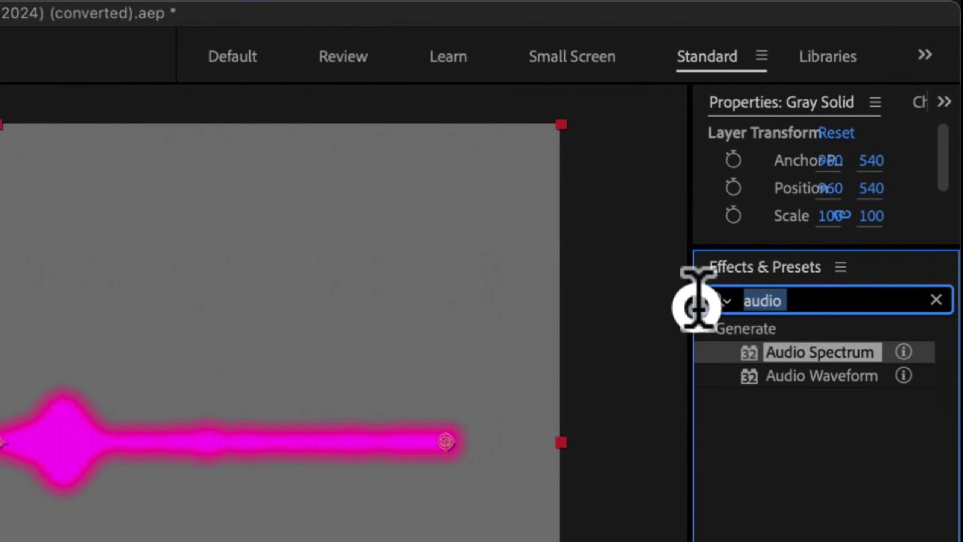
pyautogui.write('cc ball')
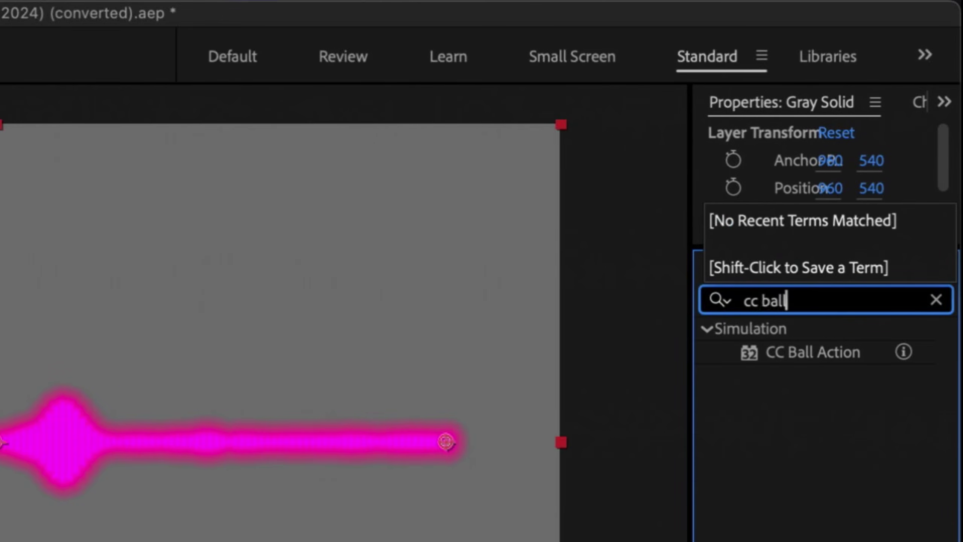
pyautogui.moveTo(812, 352); pyautogui.dragTo(52, 499)
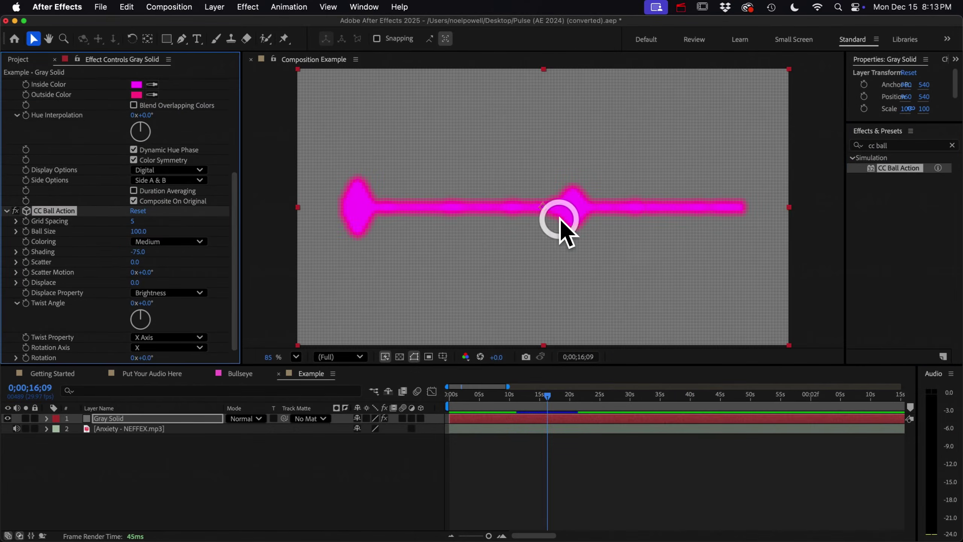
# Set CC Ball Action's Grid Spacing to 1, Rotation to -66° and Displace to 53.
pyautogui.click(129, 222)
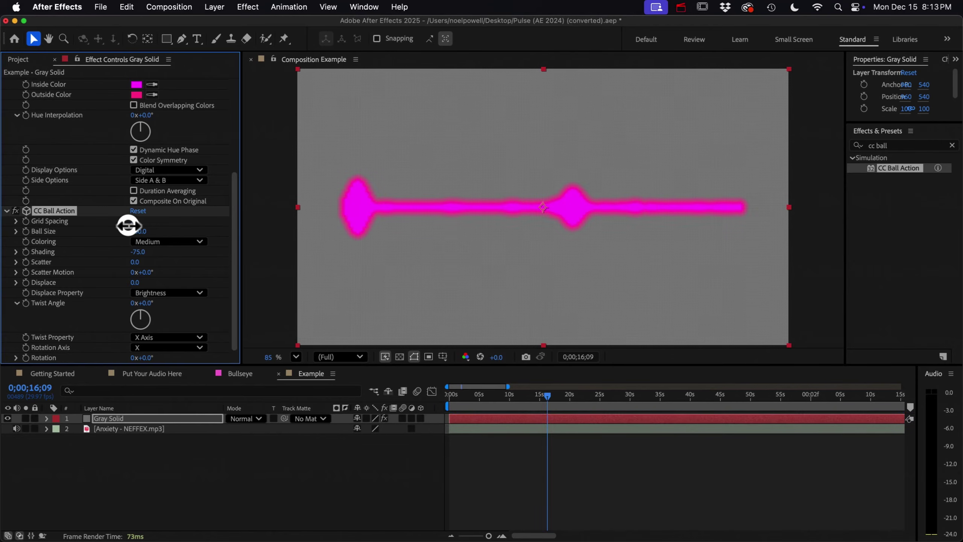
pyautogui.moveTo(140, 357); pyautogui.dragTo(104, 353)
pyautogui.moveTo(133, 283); pyautogui.dragTo(169, 289)
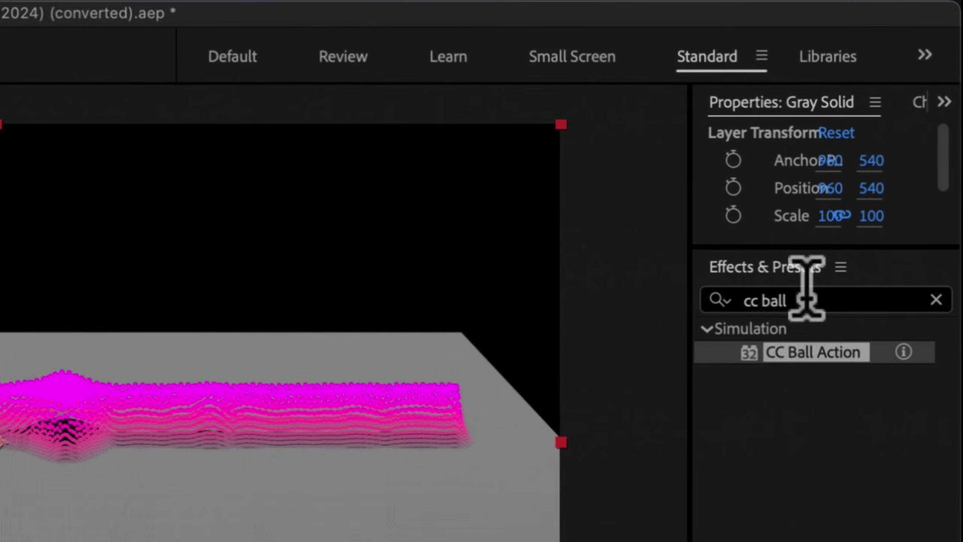
# Insert Fractal Noise above CC Ball Action with 11% Opacity, and set CC Ball Action's Displace to 94.
pyautogui.click(849, 140)
pyautogui.write('fractal')
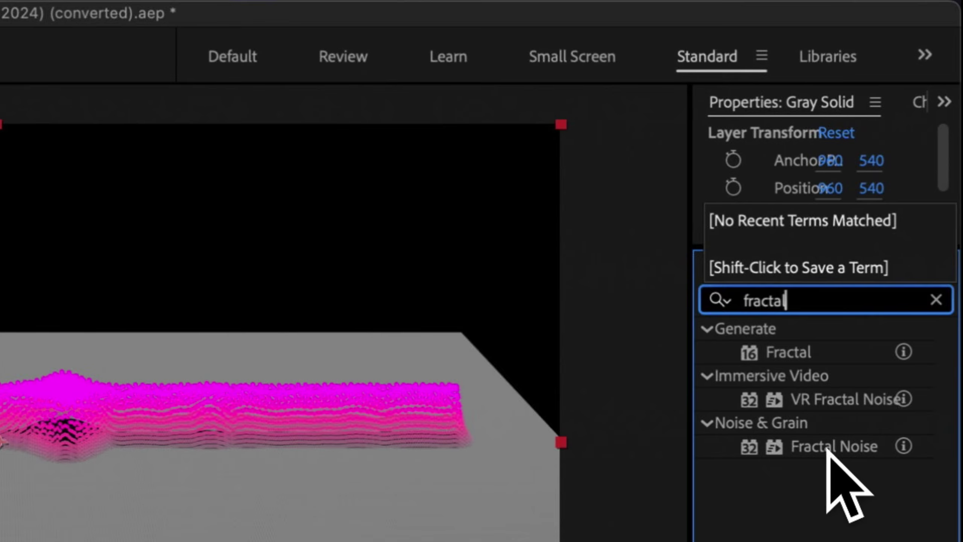
pyautogui.moveTo(828, 448); pyautogui.dragTo(0, 395)
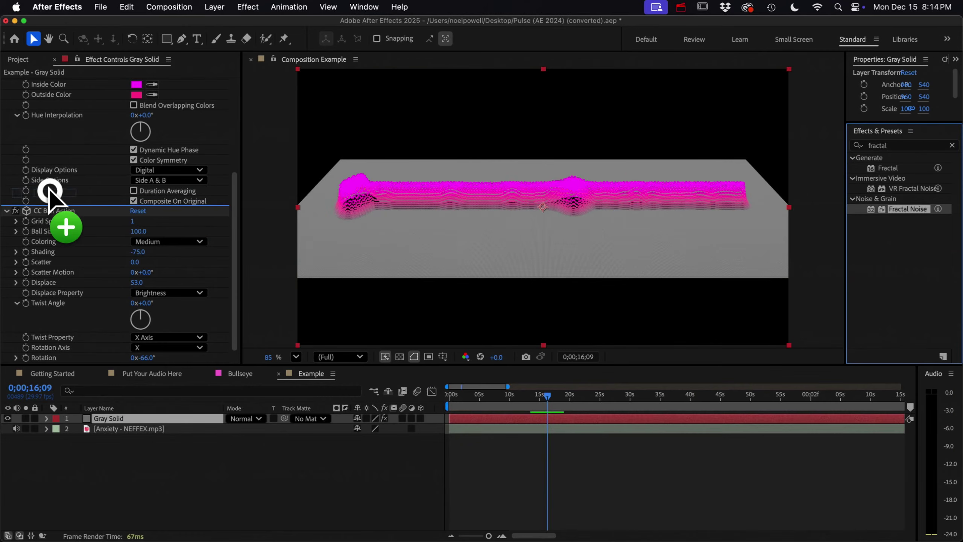
pyautogui.moveTo(49, 186); pyautogui.dragTo(50, 186)
pyautogui.moveTo(143, 232); pyautogui.dragTo(77, 224)
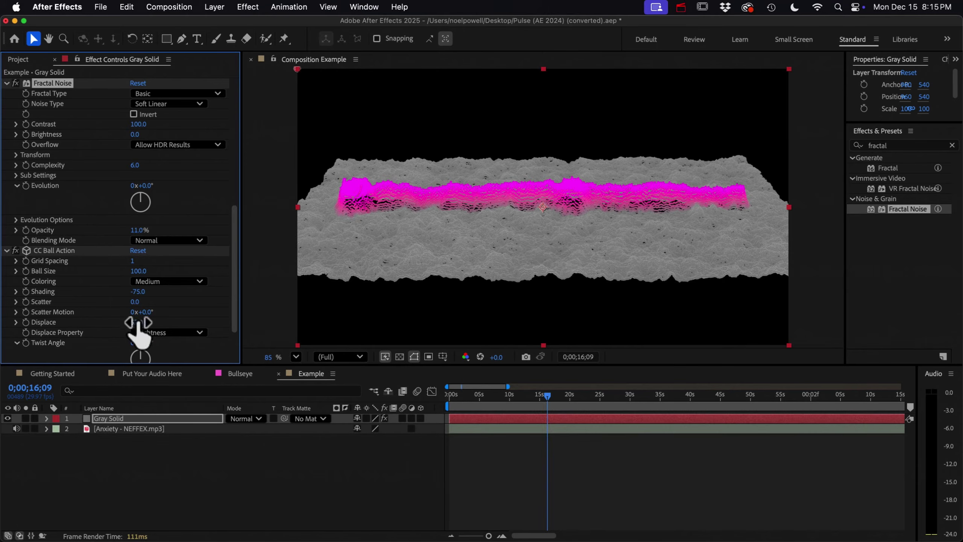
pyautogui.moveTo(139, 327); pyautogui.dragTo(132, 292)
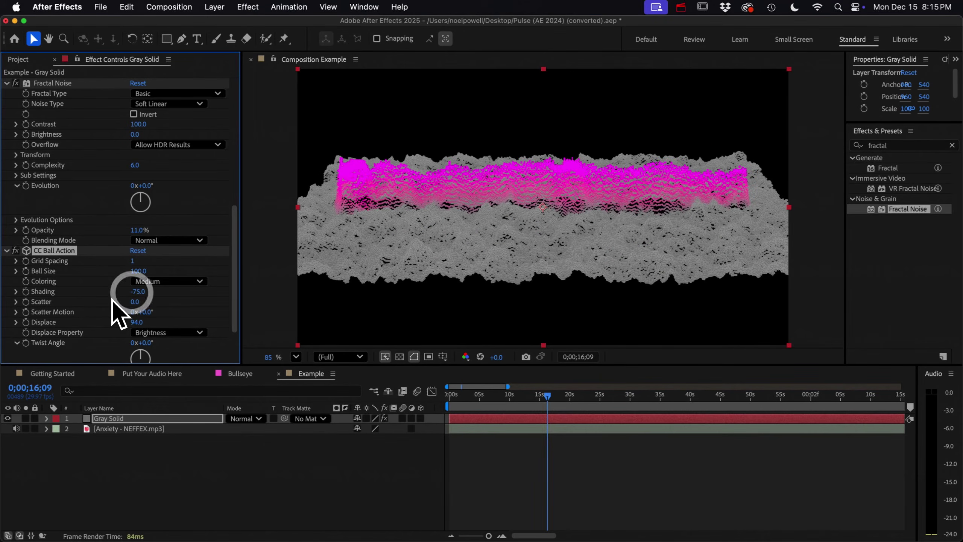
# Add a new camera with its default settings to the Example composition and orbit it around the displaced particle surface.
pyautogui.click(213, 6)
pyautogui.moveTo(215, 26)
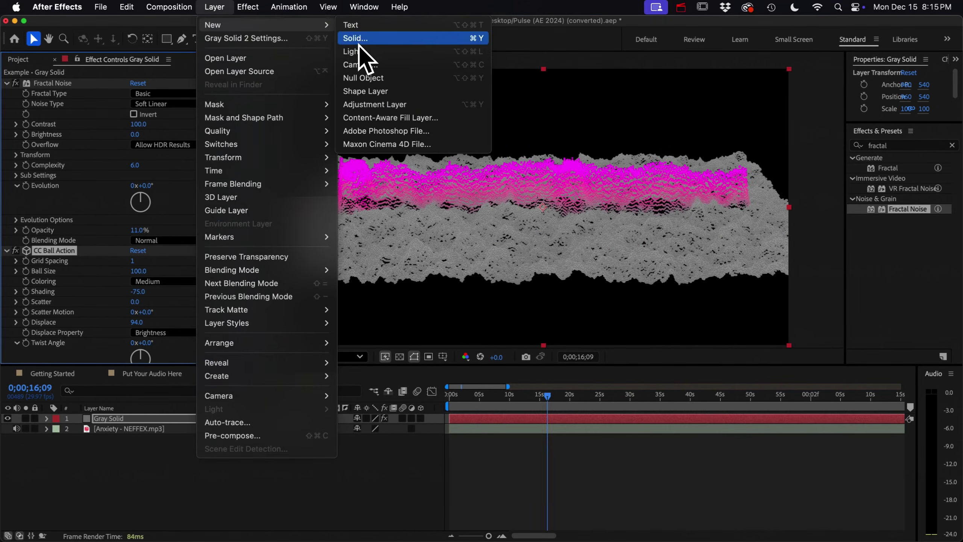
pyautogui.click(359, 64)
pyautogui.click(681, 411)
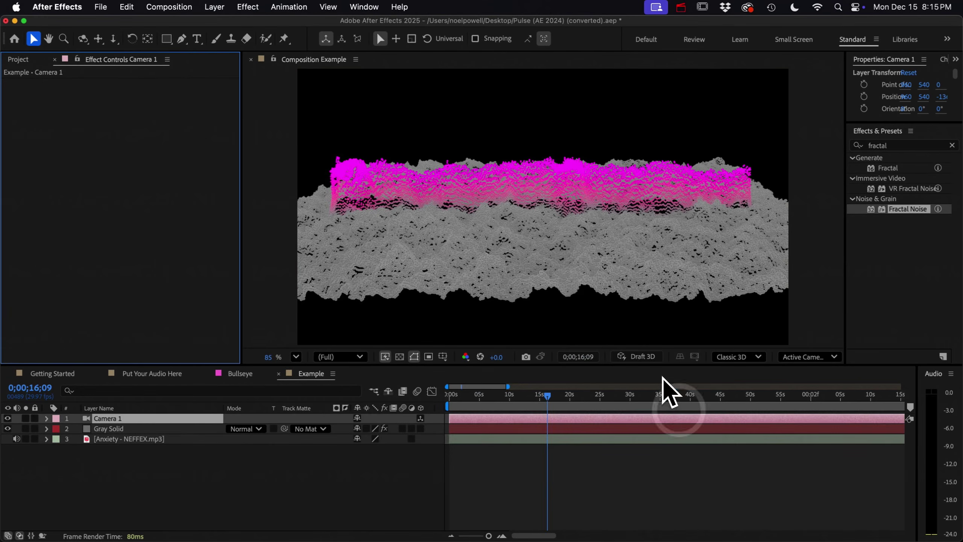
pyautogui.click(83, 38)
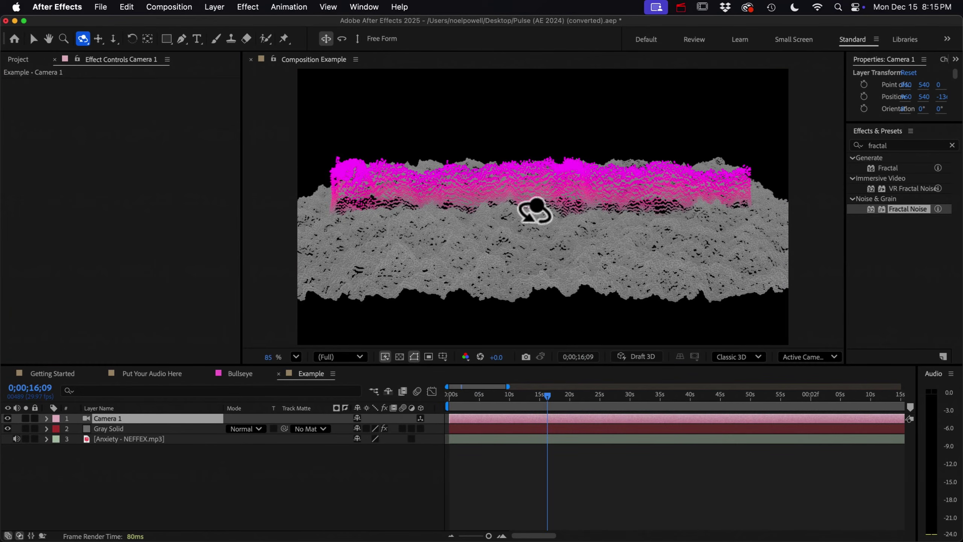
pyautogui.moveTo(535, 210); pyautogui.dragTo(641, 229)
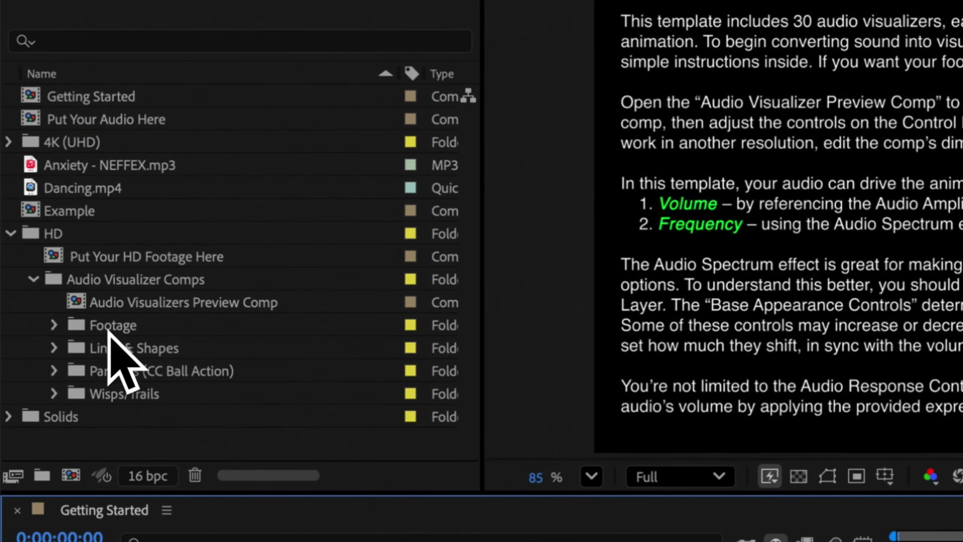
# Expand the Footage folder under the HD Audio Visualizer Comps and look over its compositions.
pyautogui.click(56, 213)
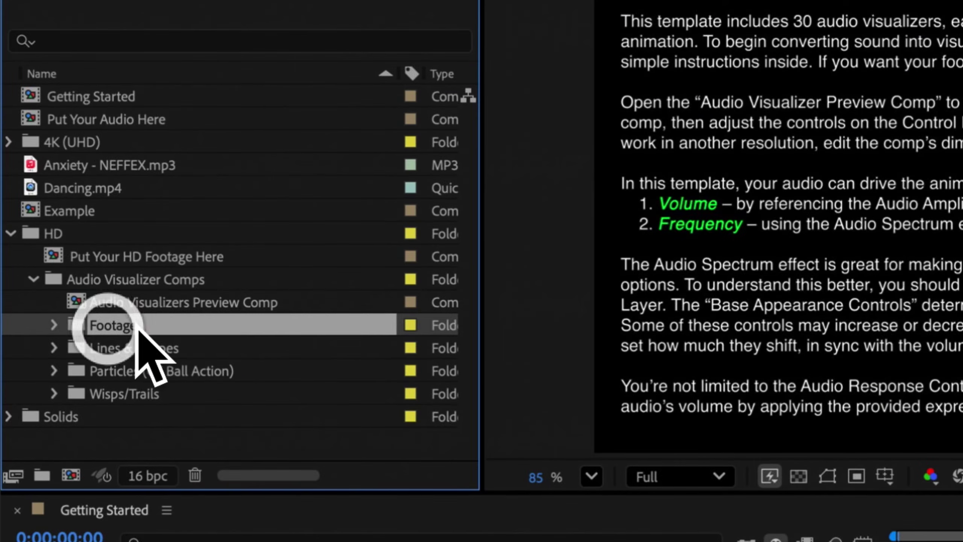
pyautogui.click(57, 326)
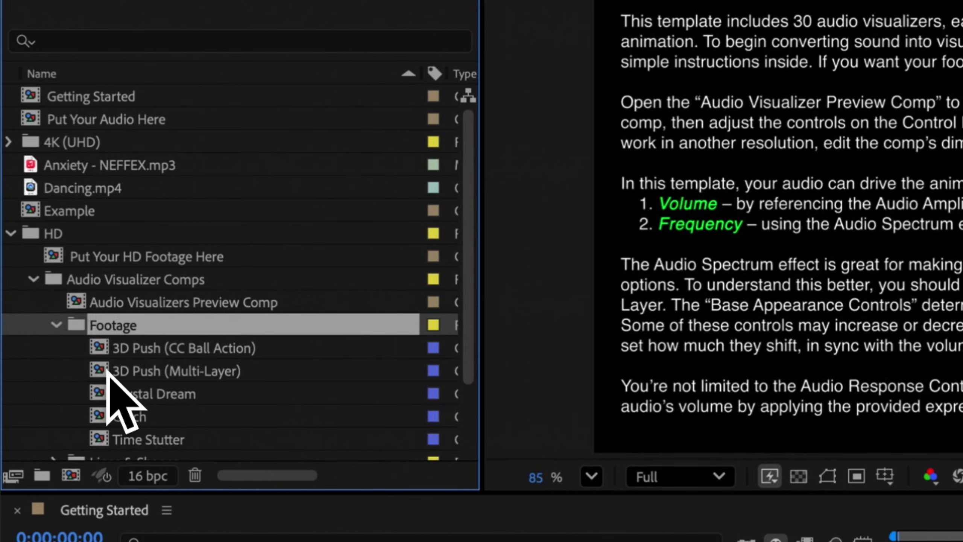
pyautogui.scroll(-1, 471, 339)
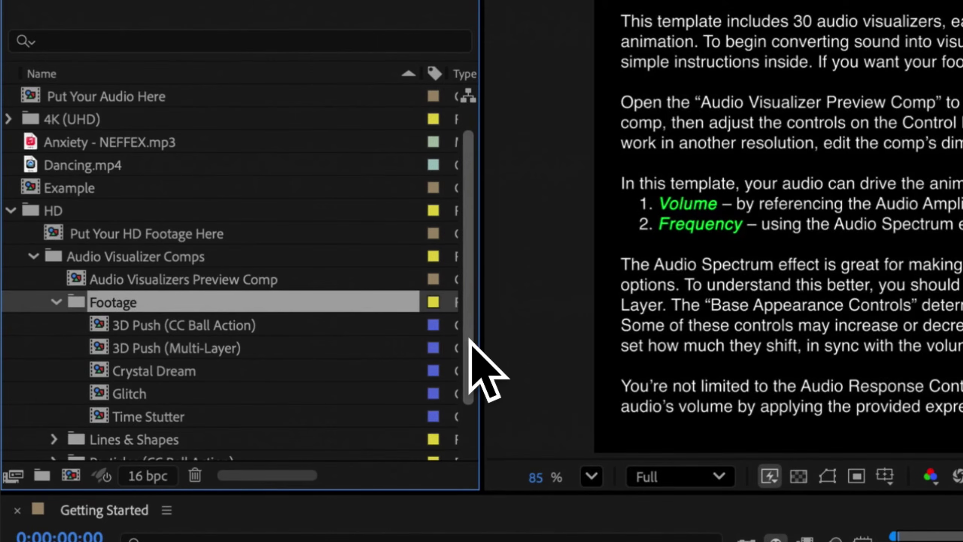
# Open the Put Your HD Footage Here composition, add Dancing.mp4 as a layer and return the playhead to the start.
pyautogui.doubleClick(137, 234)
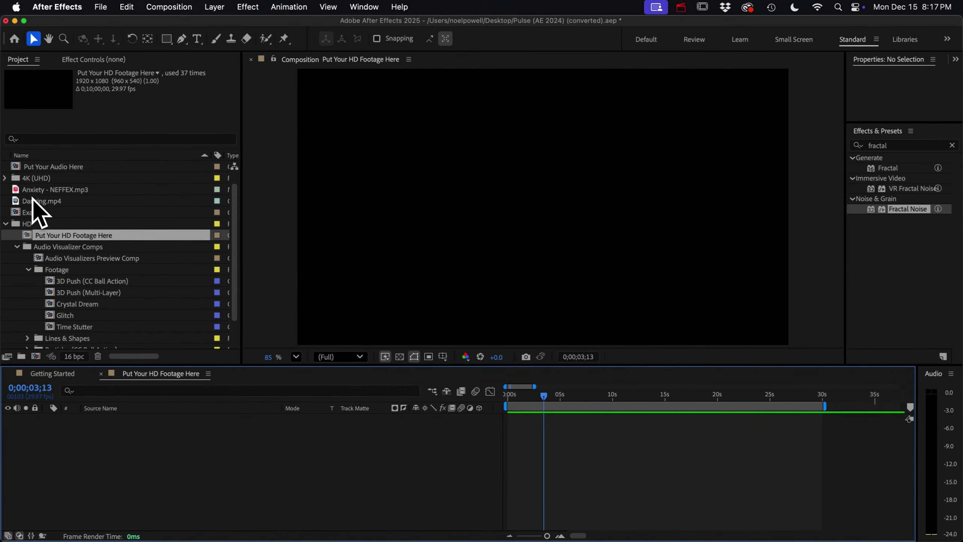
pyautogui.click(41, 200)
pyautogui.keyDown('shift'); pyautogui.click(37, 211); pyautogui.keyUp('shift')
pyautogui.moveTo(37, 211); pyautogui.dragTo(146, 492)
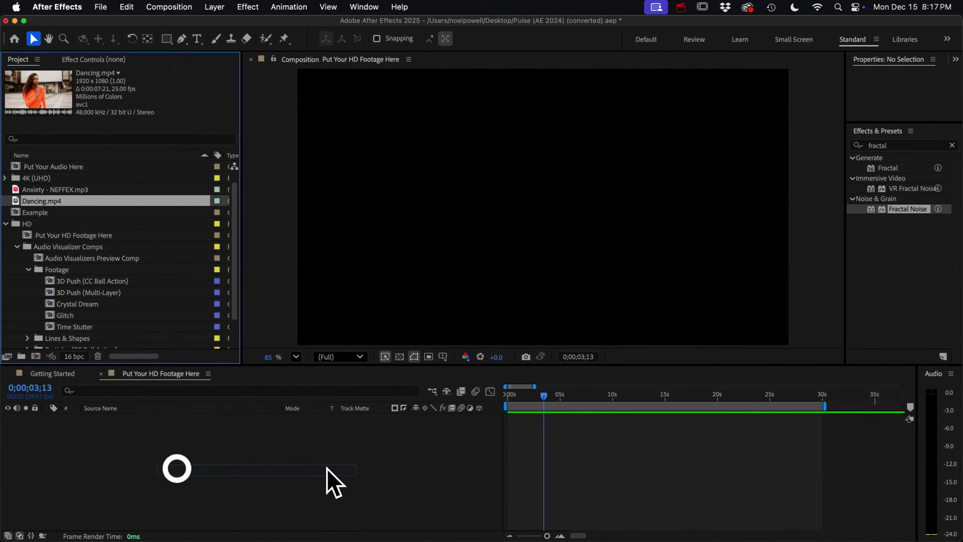
pyautogui.moveTo(327, 467); pyautogui.dragTo(329, 469)
pyautogui.moveTo(532, 397); pyautogui.dragTo(508, 398)
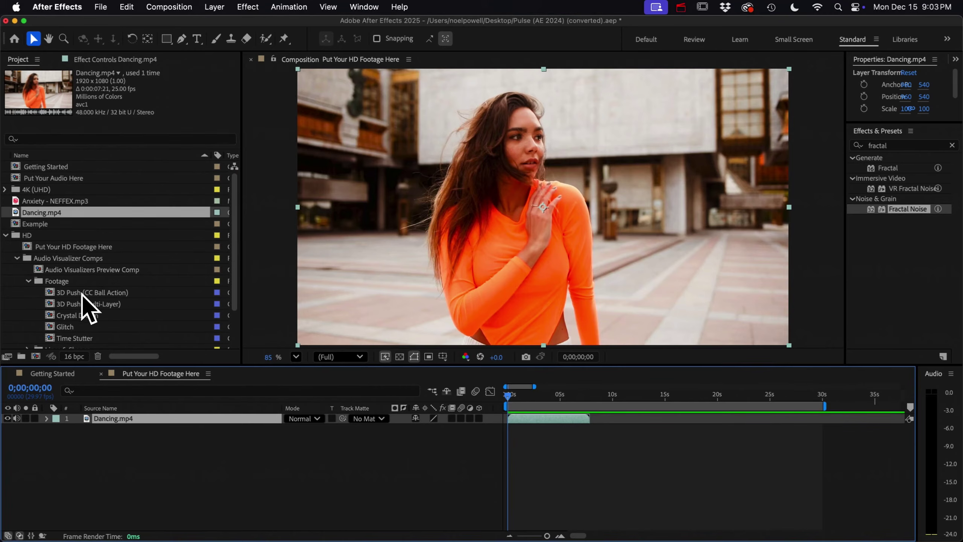
# Open the 3D Push (CC Ball Action) composition from the Footage folder and play a preview.
pyautogui.click(83, 304)
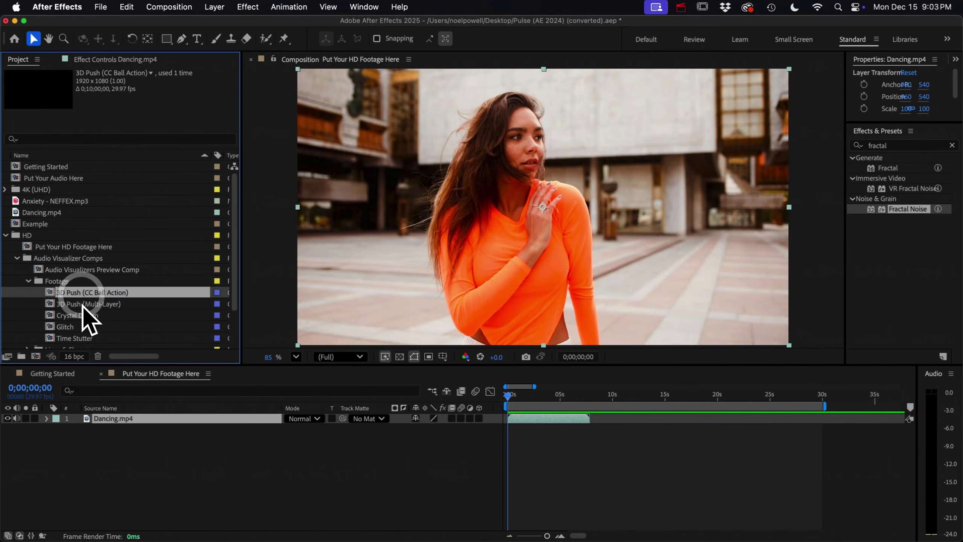
pyautogui.doubleClick(82, 294)
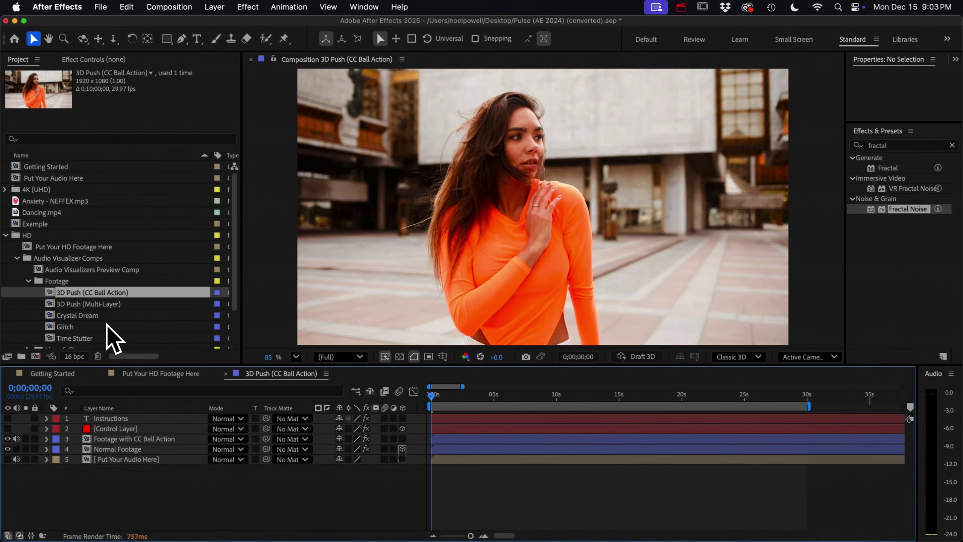
pyautogui.press('space')
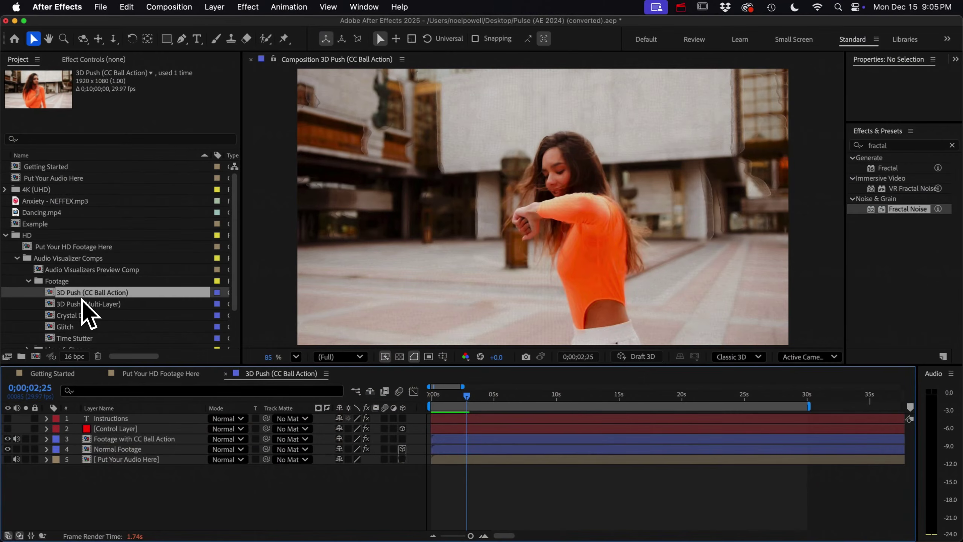
# Open the 3D Push (Multi-Layer) composition and duplicate its topmost Your Footage layer.
pyautogui.doubleClick(86, 304)
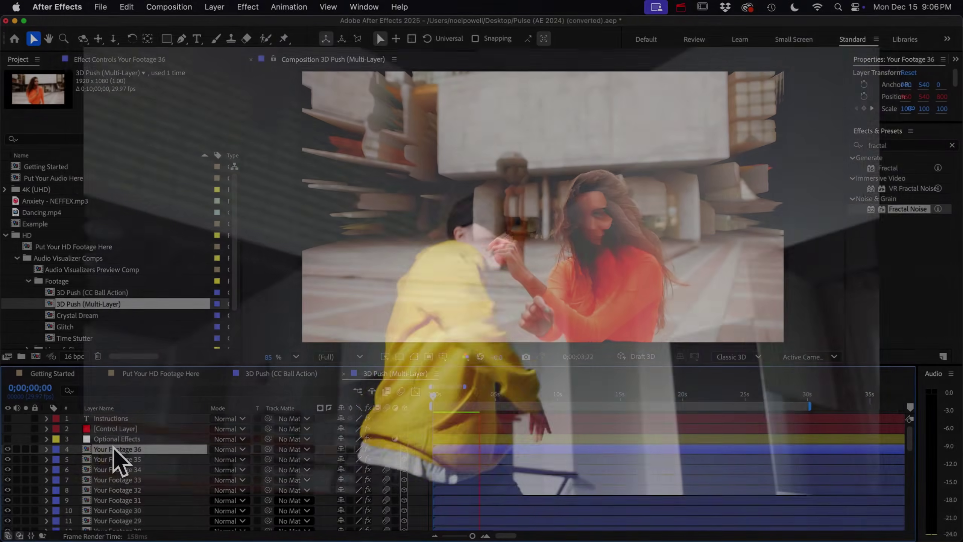
pyautogui.press('super+d')
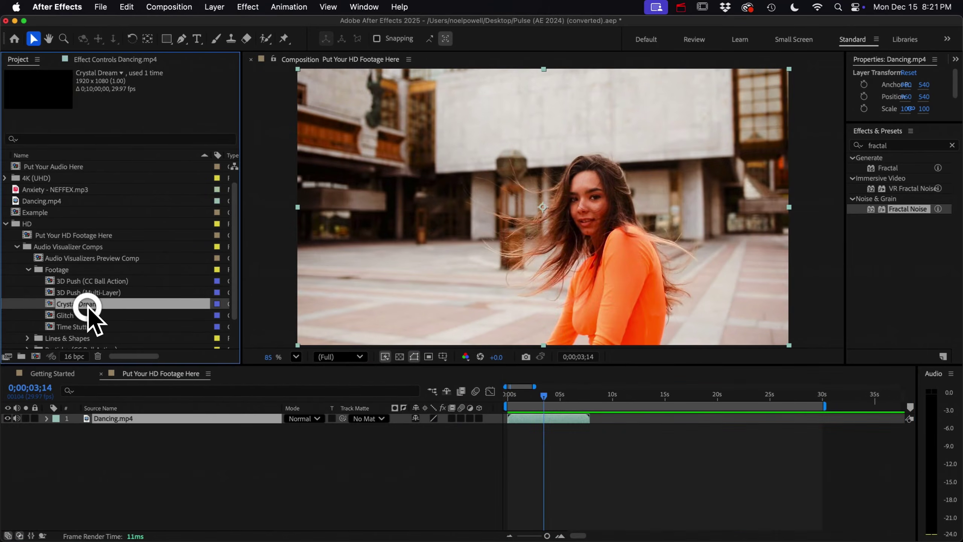
# View the Crystal Dream composition and then open the Glitch composition from the Footage folder.
pyautogui.doubleClick(90, 304)
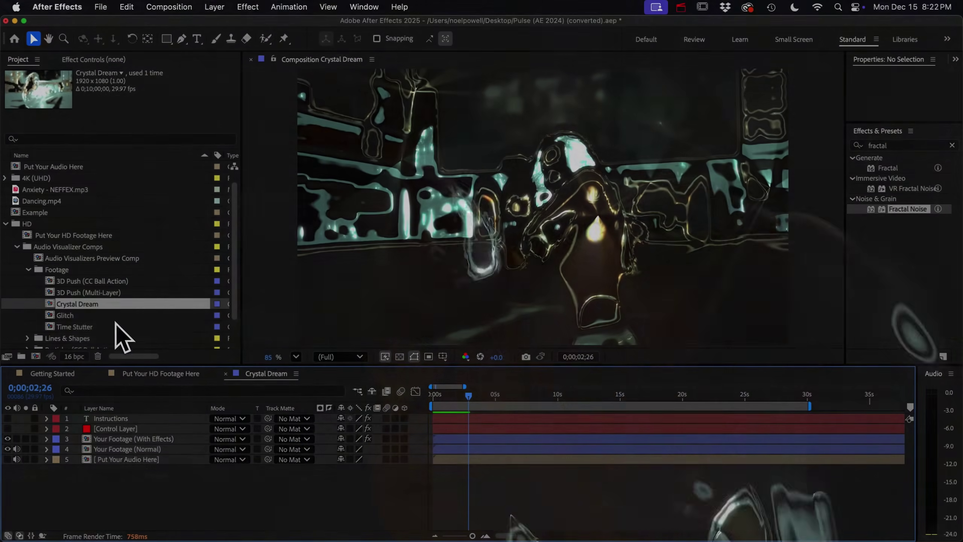
pyautogui.doubleClick(72, 316)
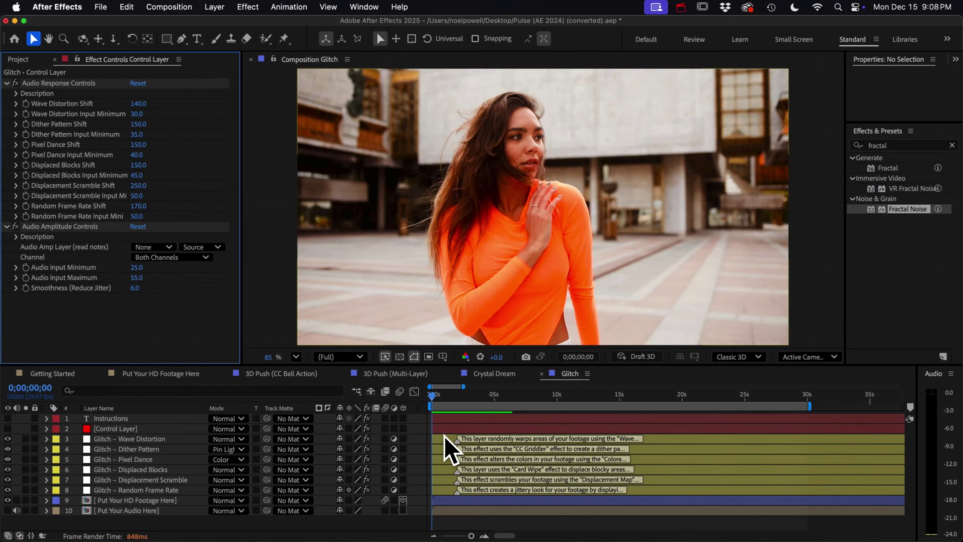
# Examine the settings of the individual glitch layers and the Control Layer in Glitch, and play the composition.
pyautogui.click(444, 439)
pyautogui.click(445, 449)
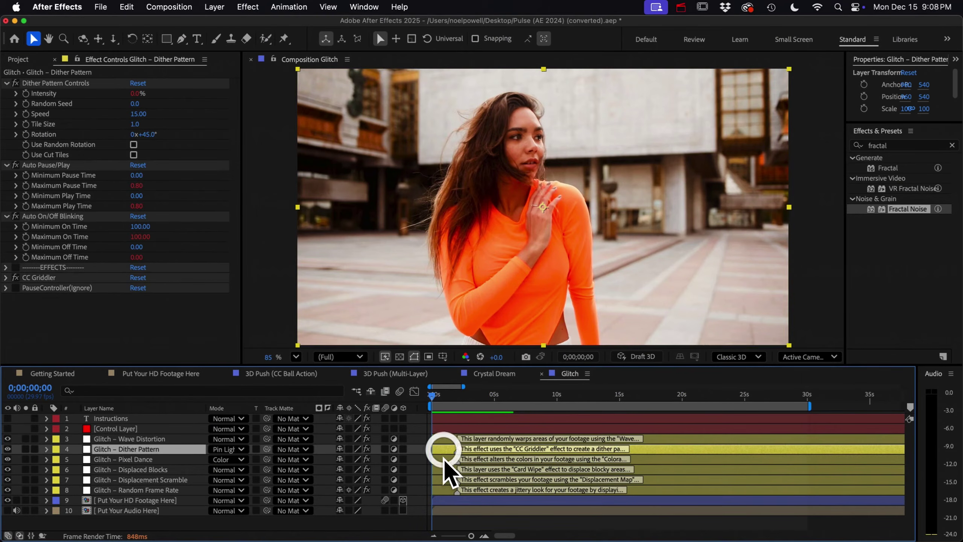
pyautogui.click(444, 459)
pyautogui.click(444, 469)
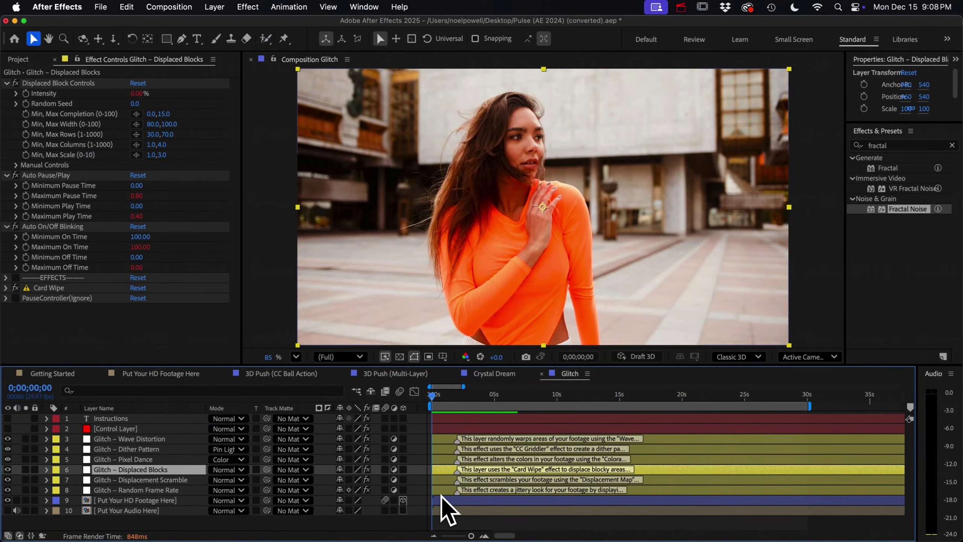
pyautogui.click(170, 428)
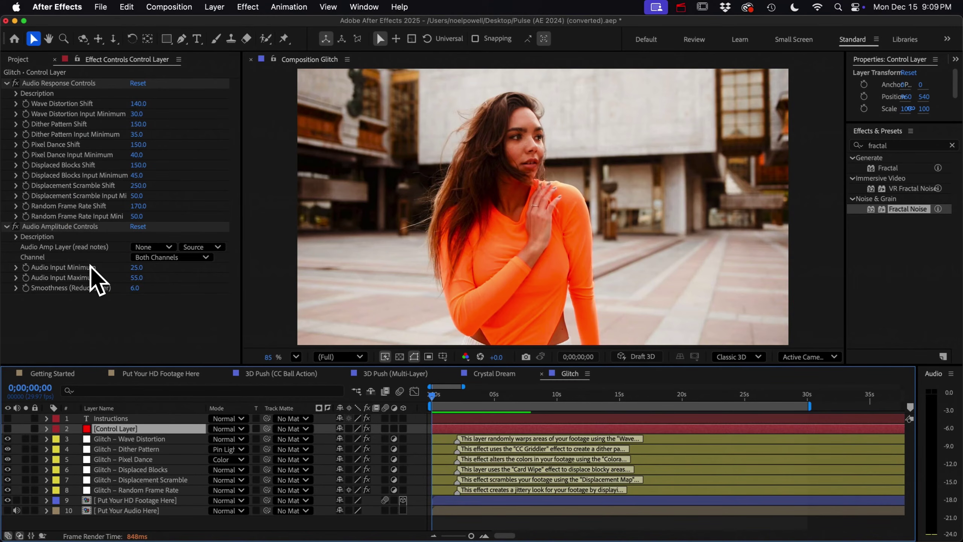
pyautogui.press('space')
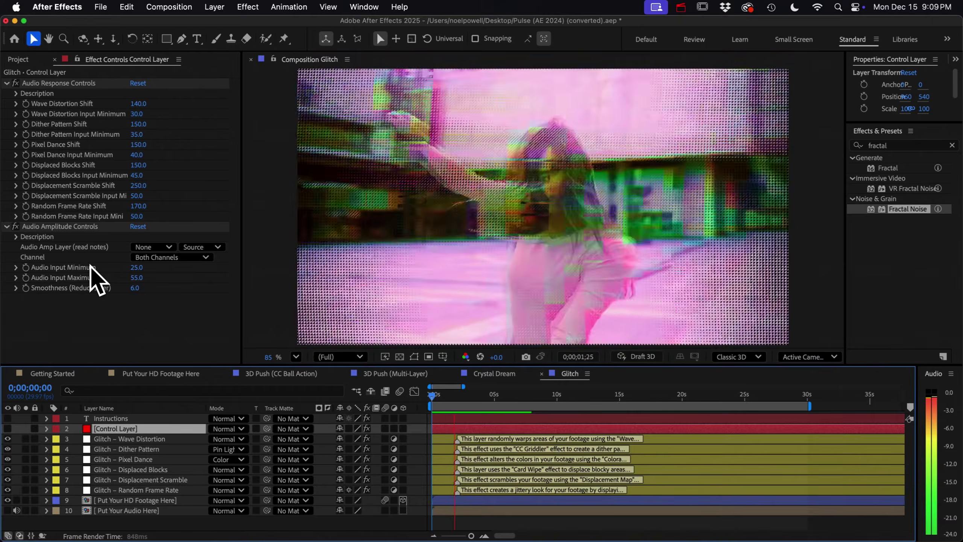
# Open the Time Stutter composition from the Footage folder and play a preview.
pyautogui.press('super+0')
pyautogui.click(76, 336)
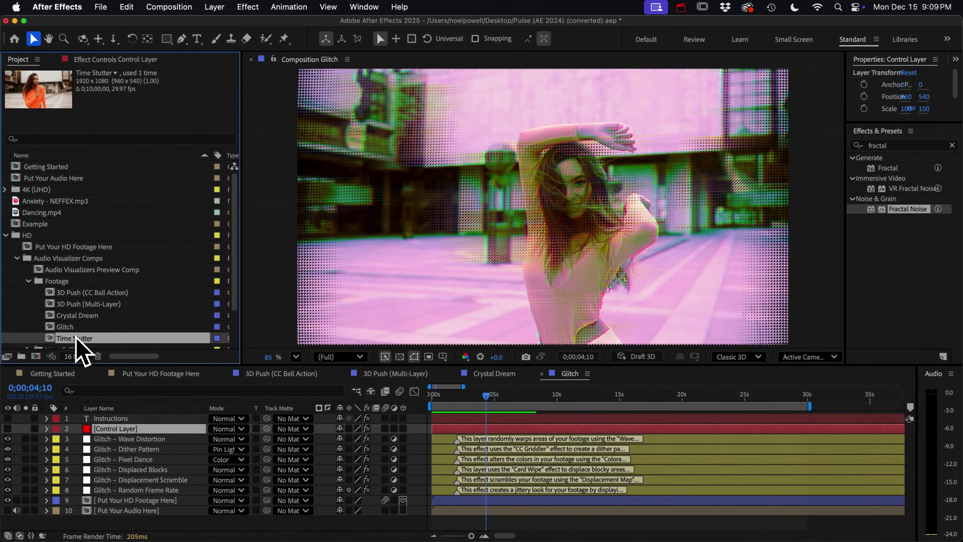
pyautogui.doubleClick(76, 337)
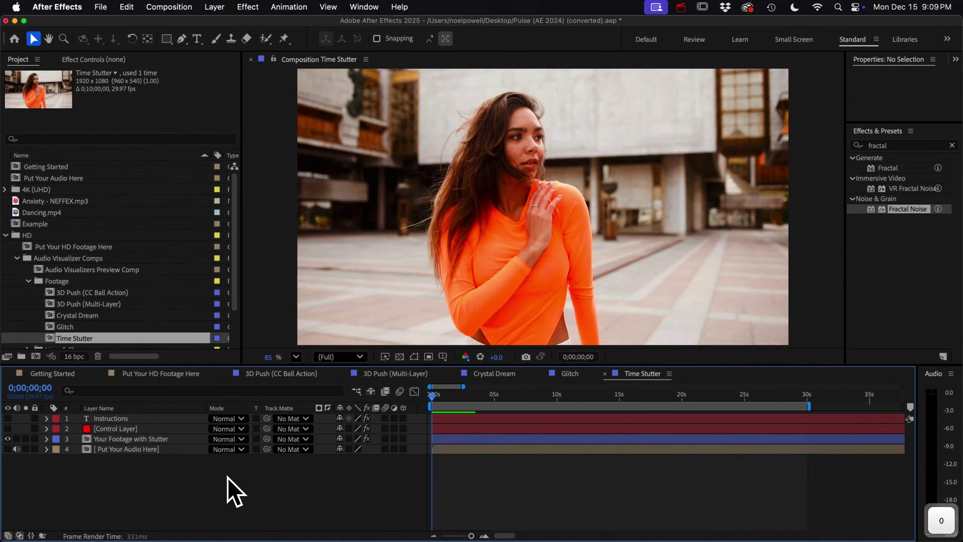
pyautogui.press('space')
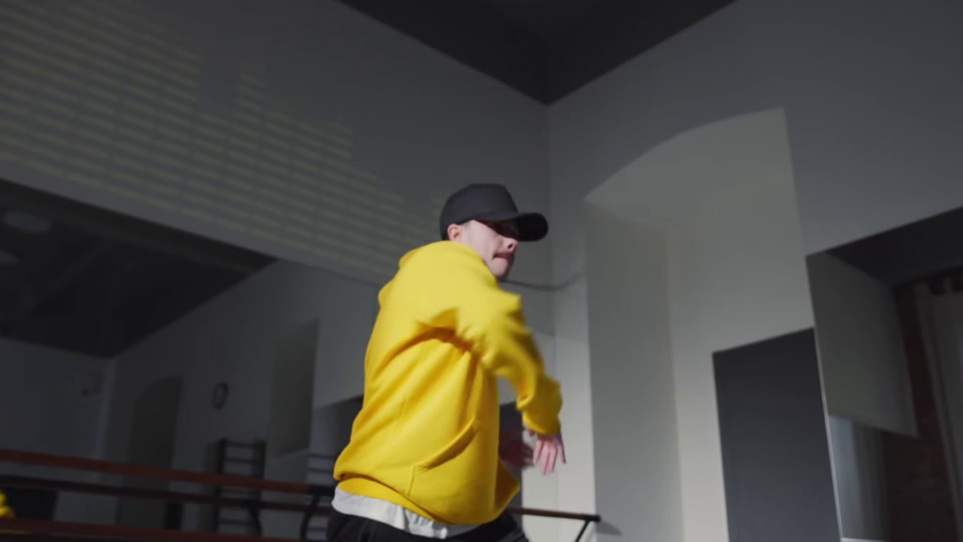
# In the Glitch composition, replace the source of the Put Your HD Footage Here layer with the Time Stutter composition.
pyautogui.scroll(-4, 69, 296)
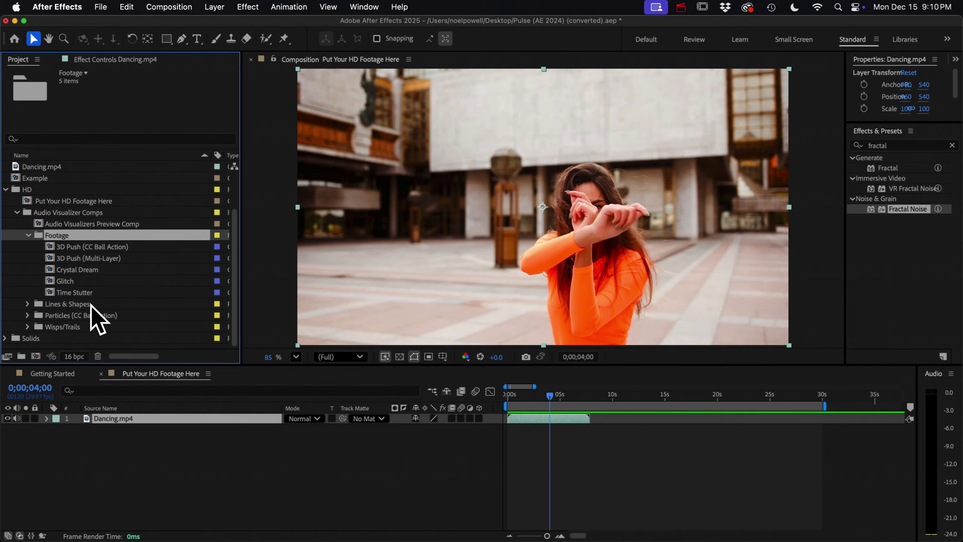
pyautogui.click(63, 281)
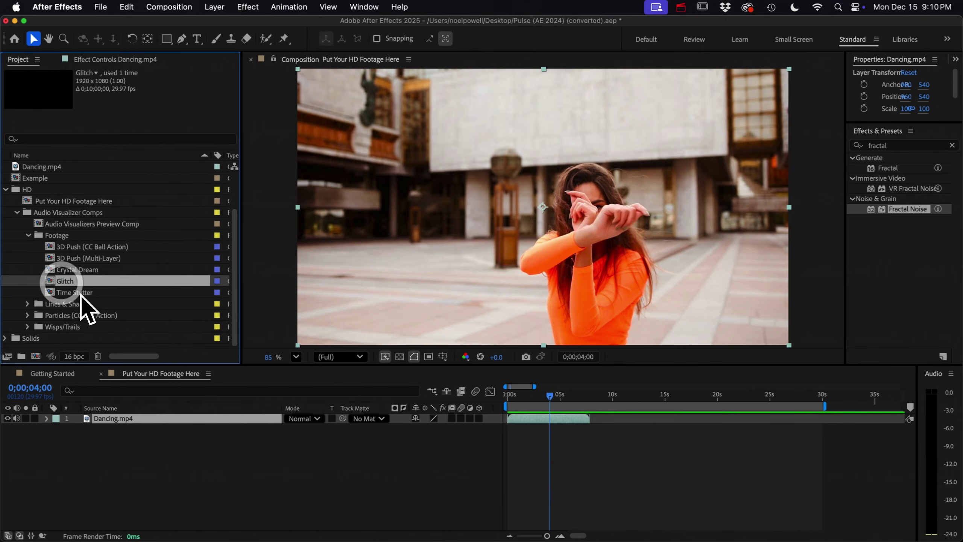
pyautogui.click(66, 293)
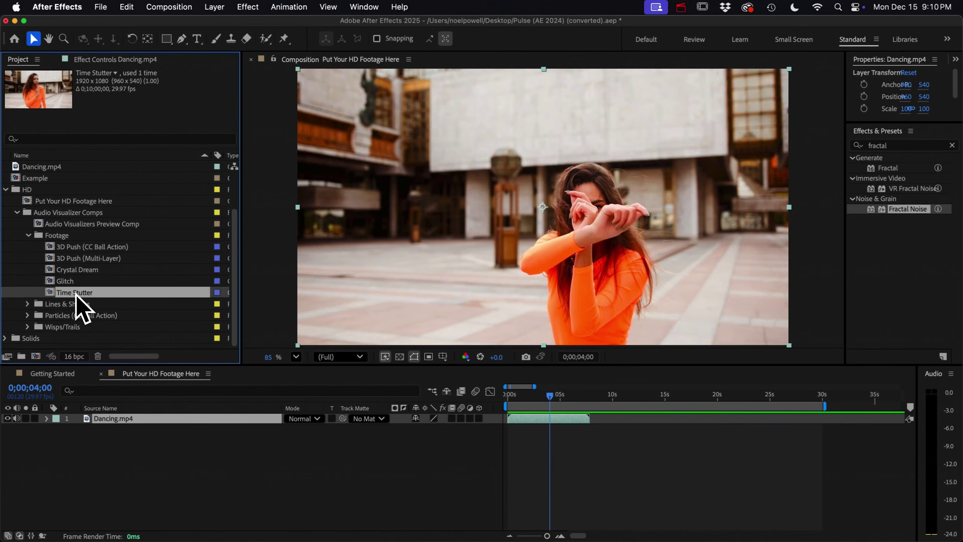
pyautogui.doubleClick(64, 282)
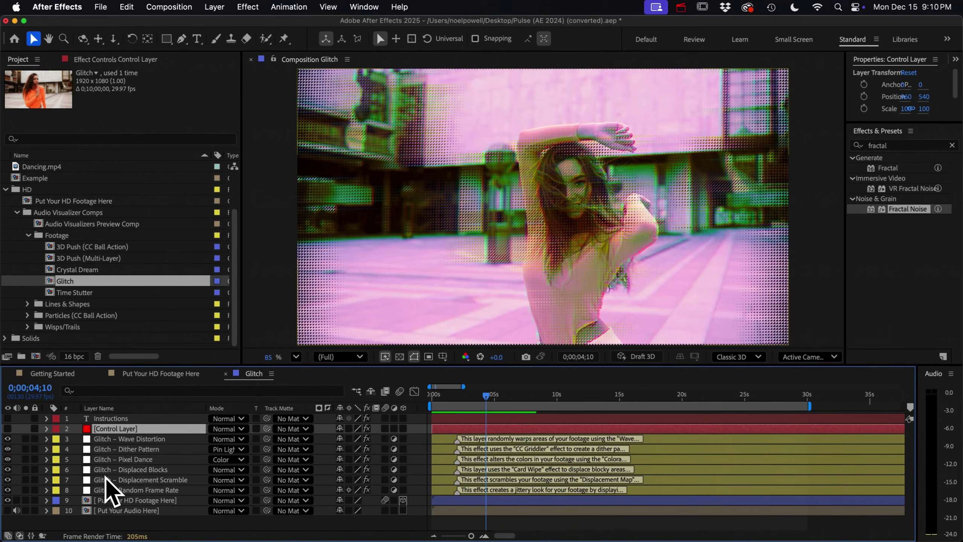
pyautogui.click(136, 501)
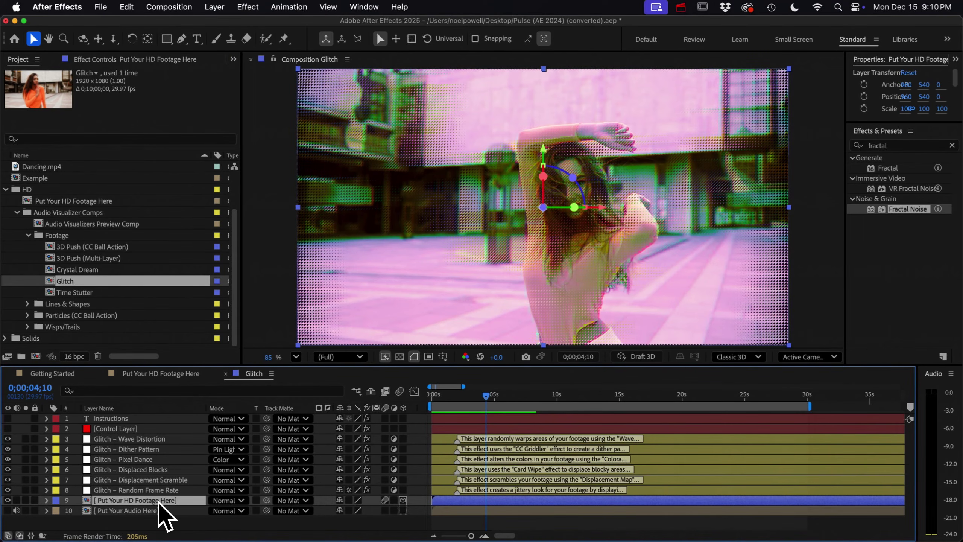
pyautogui.click(72, 293)
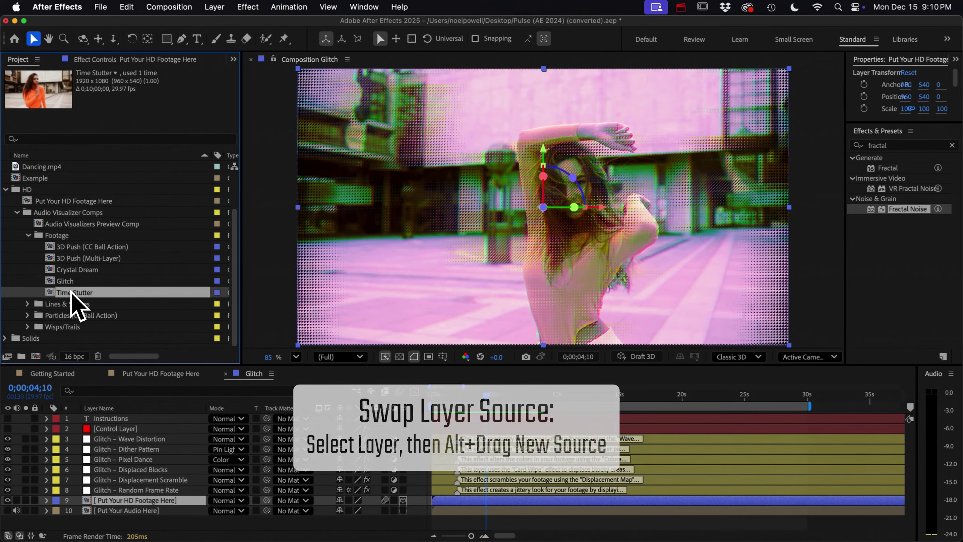
pyautogui.moveTo(71, 294); pyautogui.dragTo(116, 479)
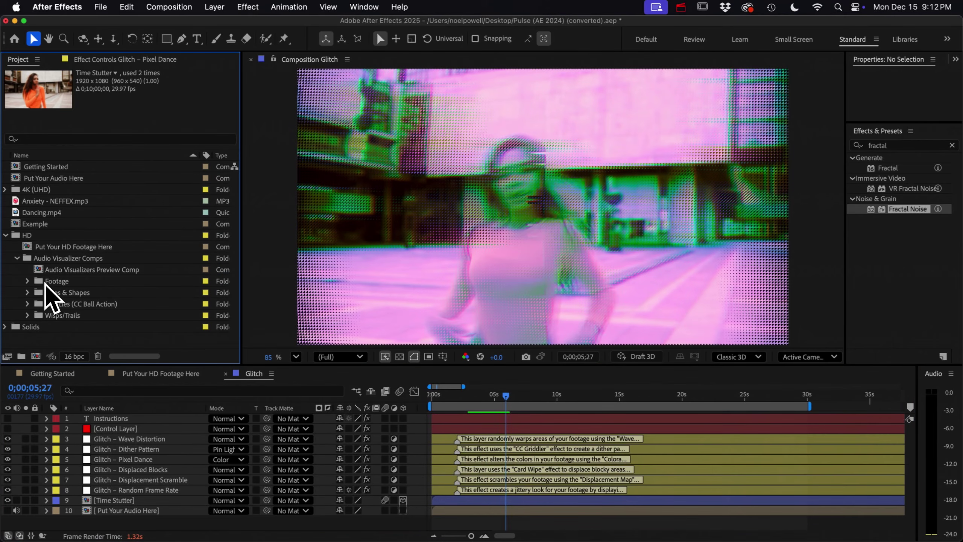
# Open the Neural Web composition from the Lines & Shapes folder and play a preview.
pyautogui.click(53, 292)
pyautogui.click(28, 292)
pyautogui.scroll(-3, 75, 303)
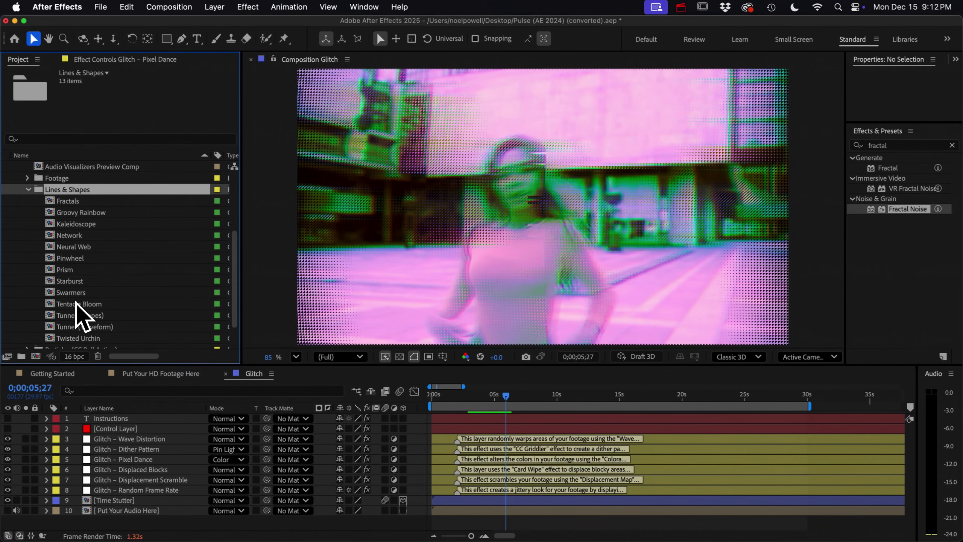
pyautogui.doubleClick(68, 247)
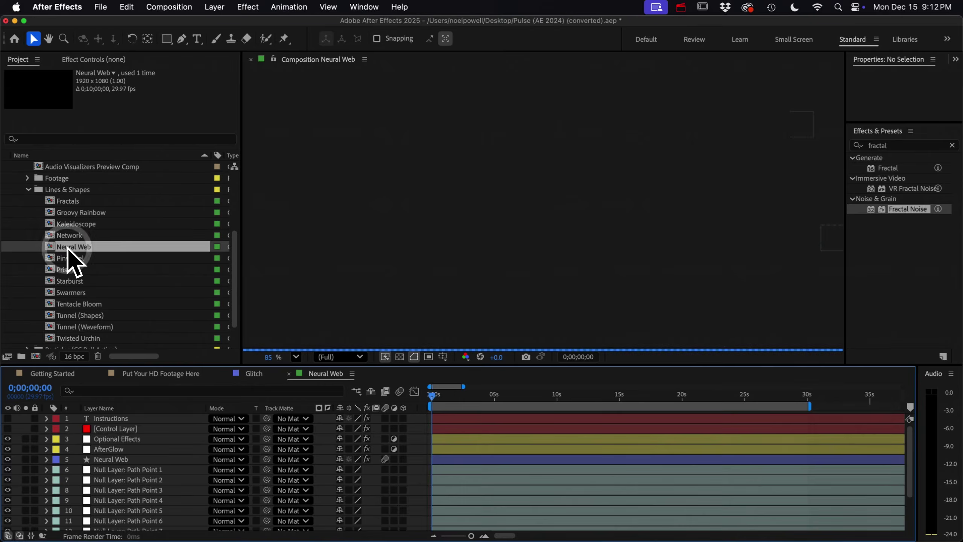
pyautogui.press('space')
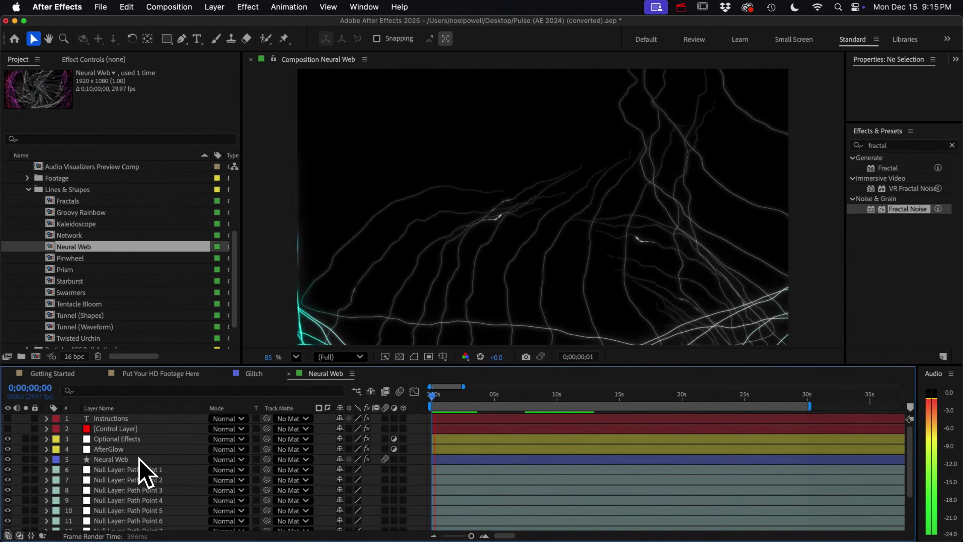
# Select the Control Layer in Neural Web and enable motion blur for the composition.
pyautogui.click(132, 429)
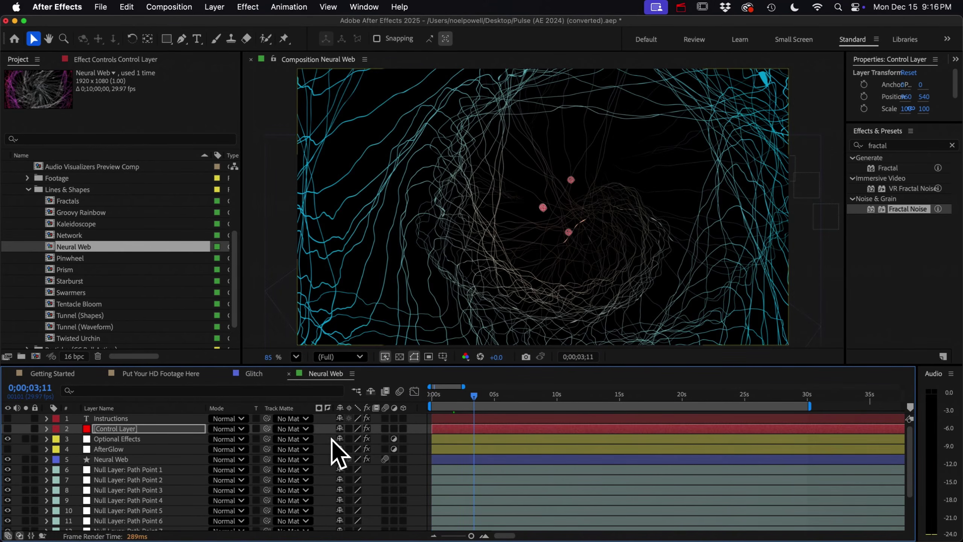
pyautogui.click(400, 391)
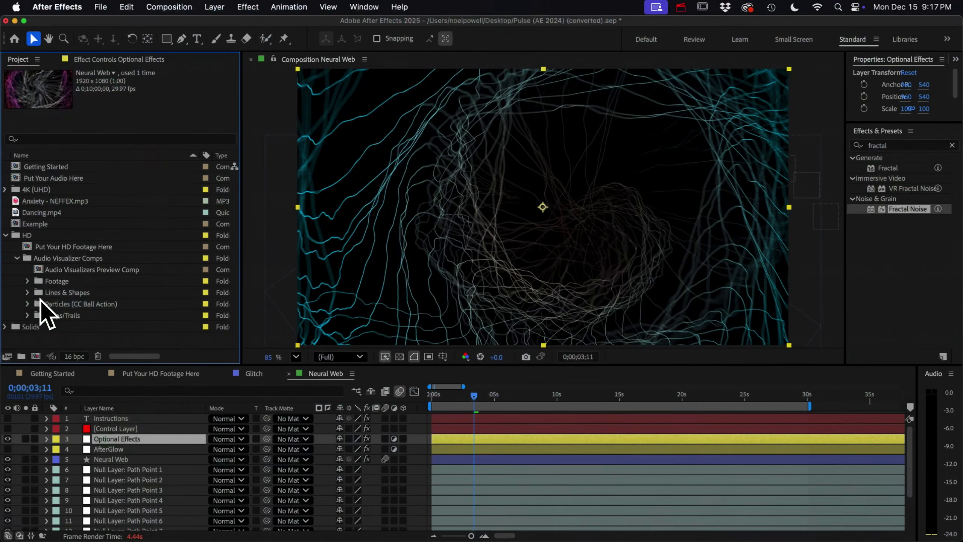
# Open the Atomic Spaghetti composition from the Particles (CC Ball Action) folder and preview its first second.
pyautogui.click(32, 302)
pyautogui.click(28, 304)
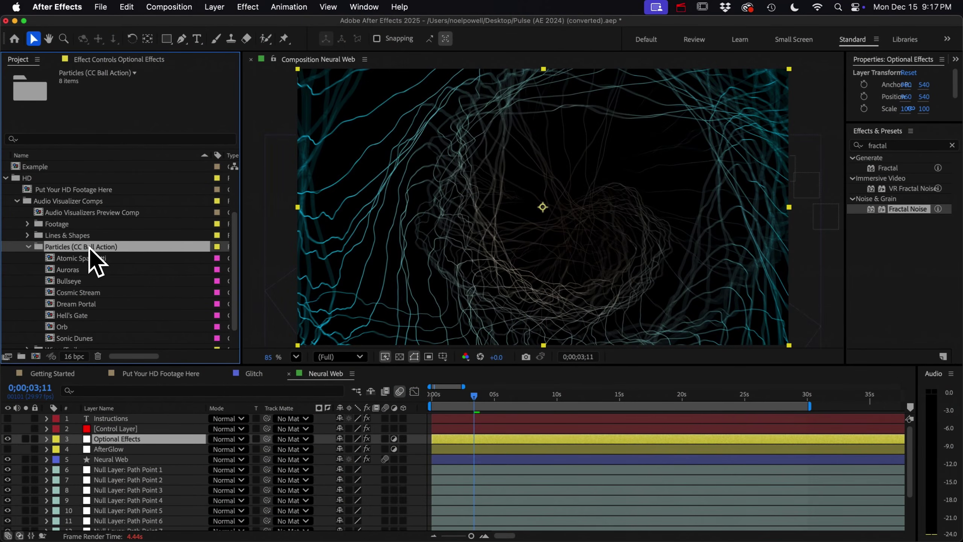
pyautogui.doubleClick(79, 254)
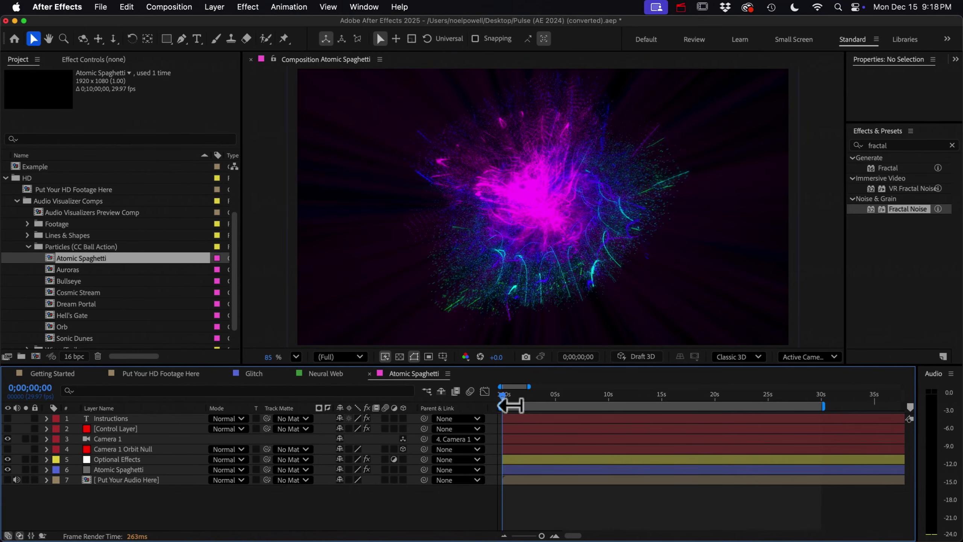
pyautogui.press('space')
pyautogui.press('space')
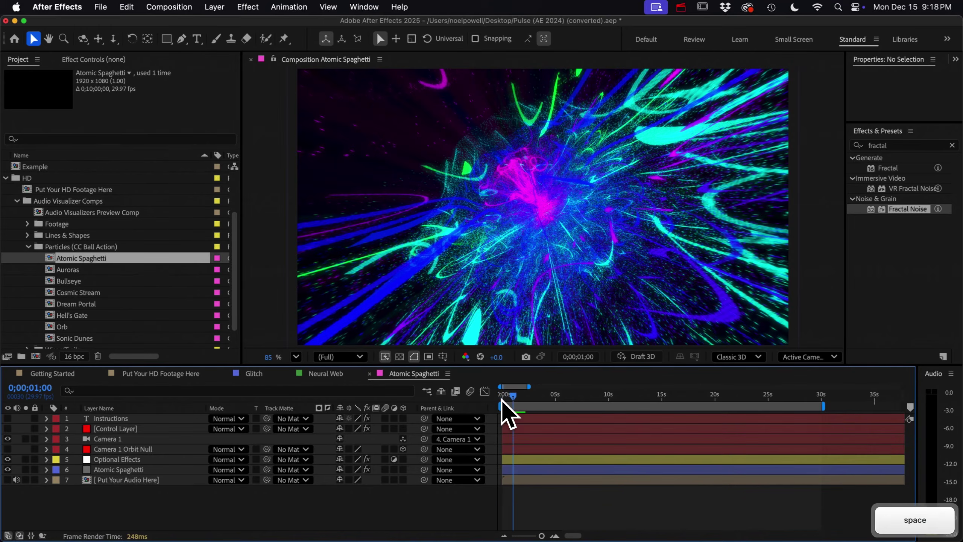
# Set Rotation Axis to XY in the CC Ball Action Controls of Atomic Spaghetti's Control Layer.
pyautogui.click(124, 431)
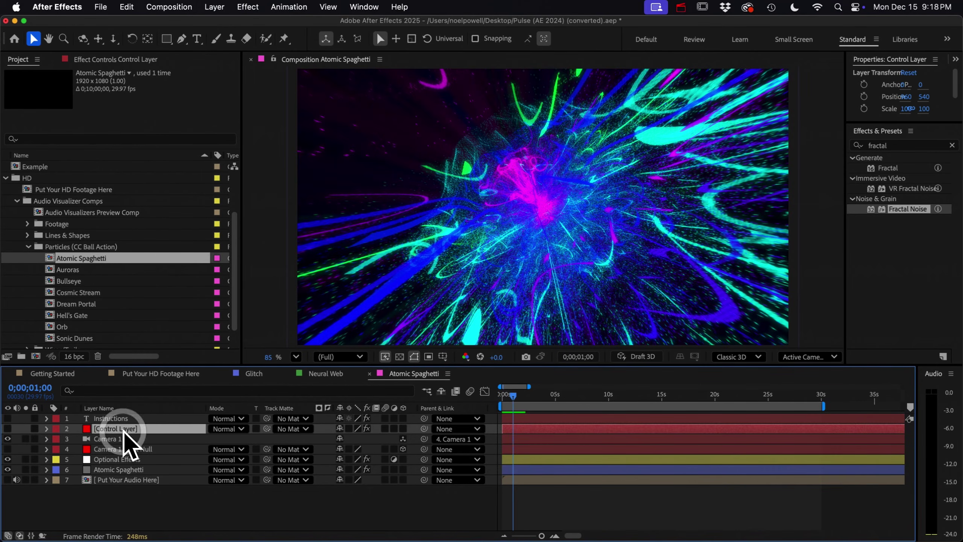
pyautogui.click(116, 60)
pyautogui.scroll(-5, 103, 262)
pyautogui.scroll(-10, 97, 250)
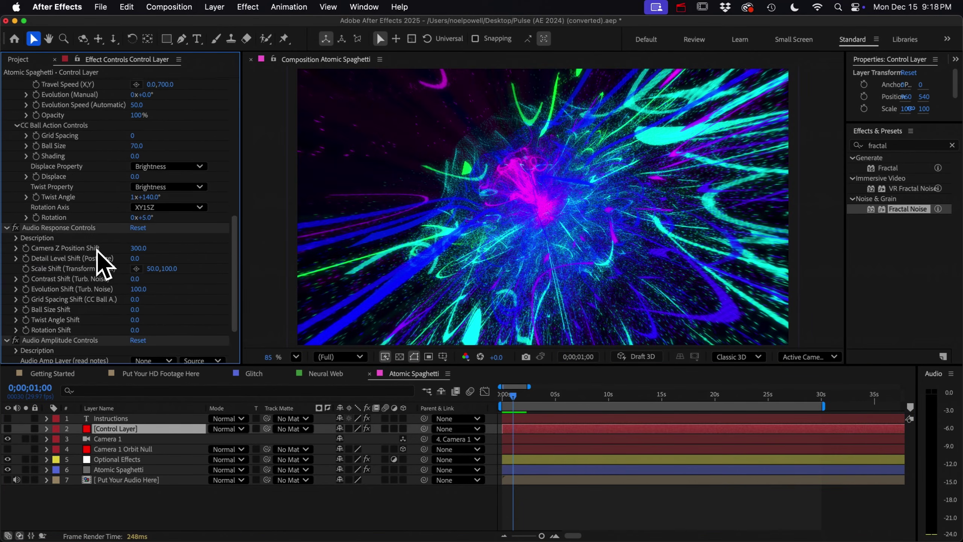
pyautogui.click(153, 222)
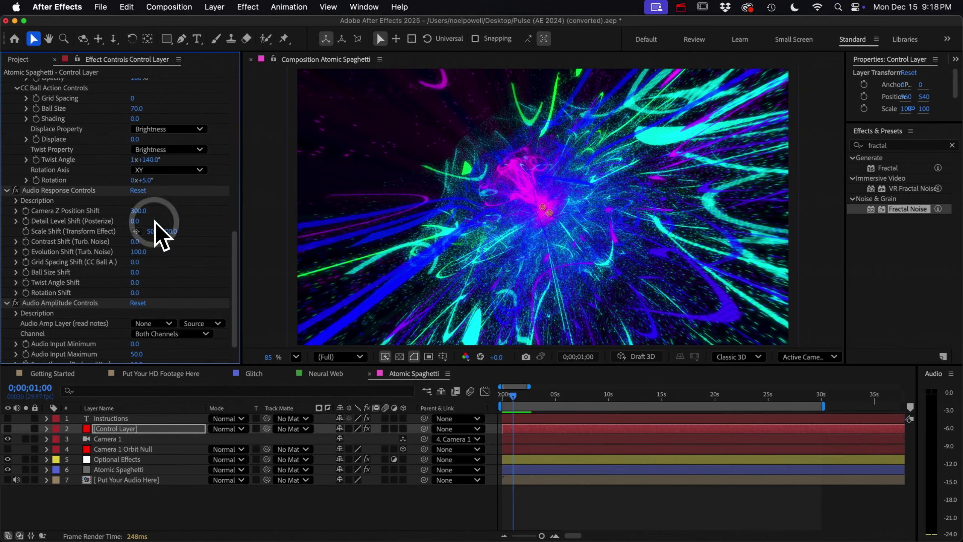
# Expand the Wisps/Trails folder and open the Flame Thrower composition.
pyautogui.click(18, 59)
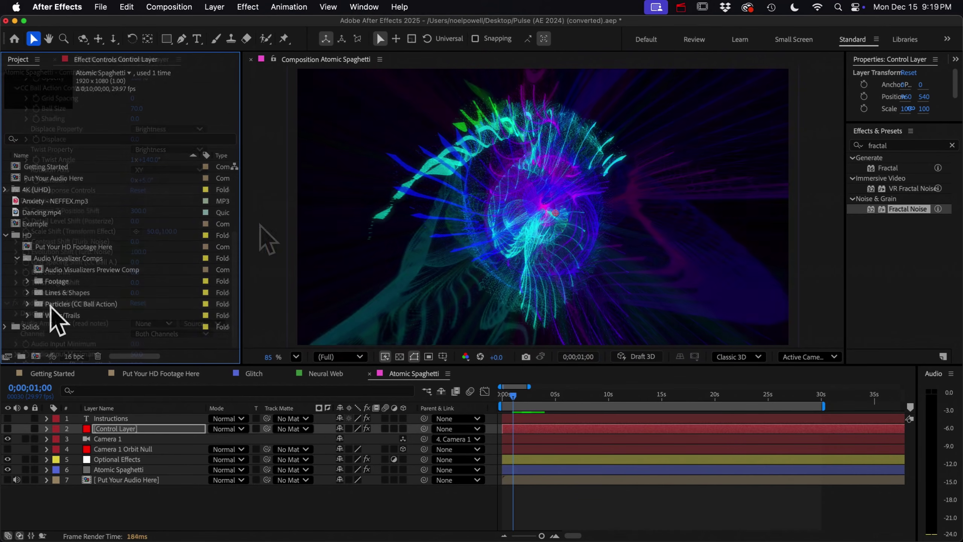
pyautogui.click(55, 316)
pyautogui.click(28, 316)
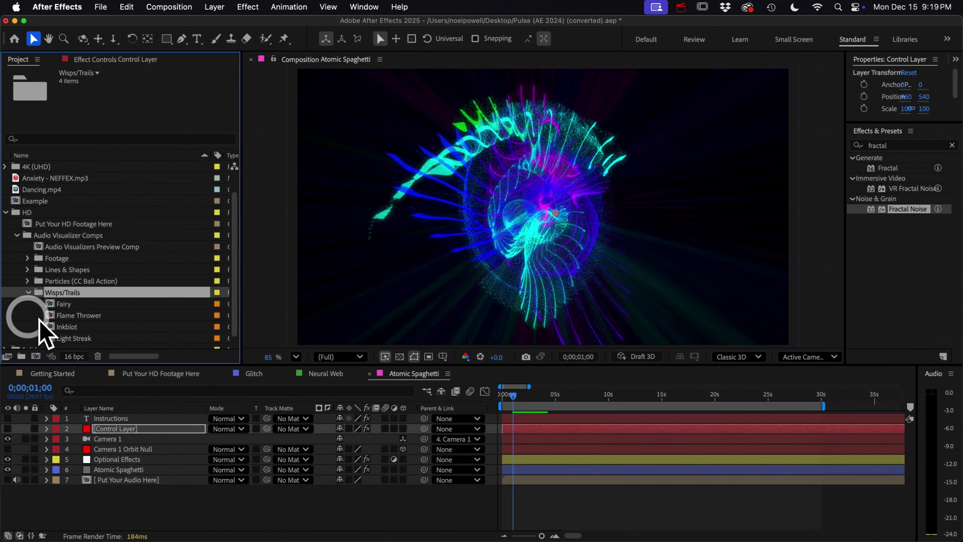
pyautogui.doubleClick(83, 317)
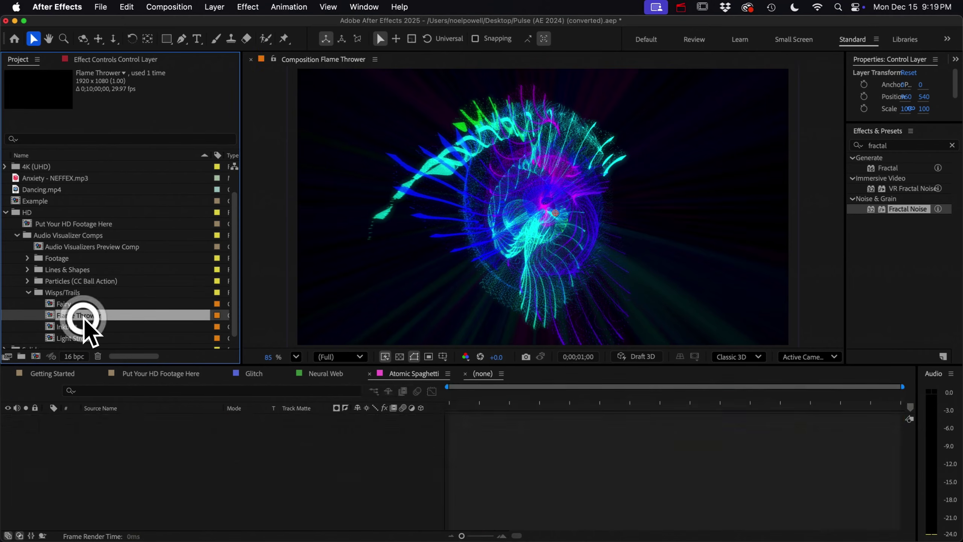
# Preview the Flame Thrower composition, and open and preview the Inkblot composition from the Wisps/Trails folder.
pyautogui.press('space')
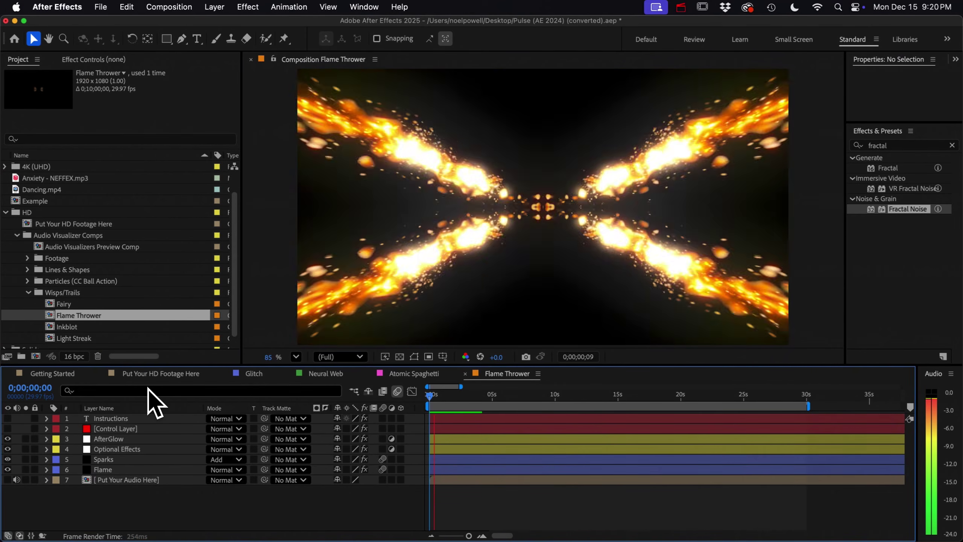
pyautogui.press('space')
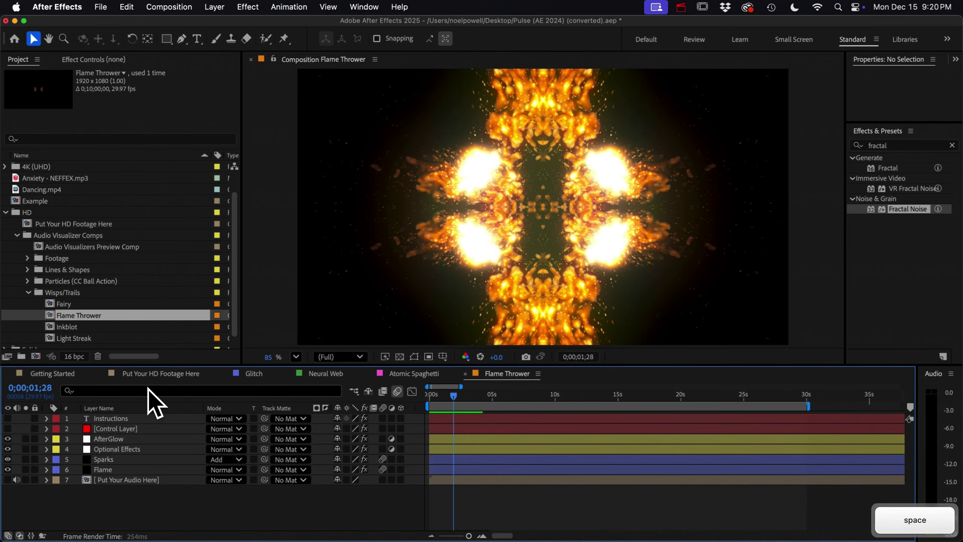
pyautogui.doubleClick(66, 326)
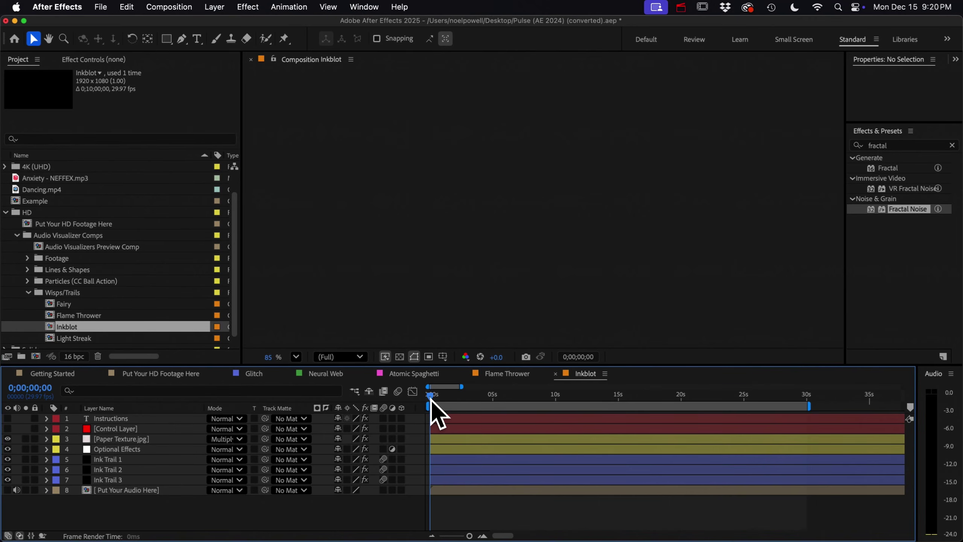
pyautogui.press('space')
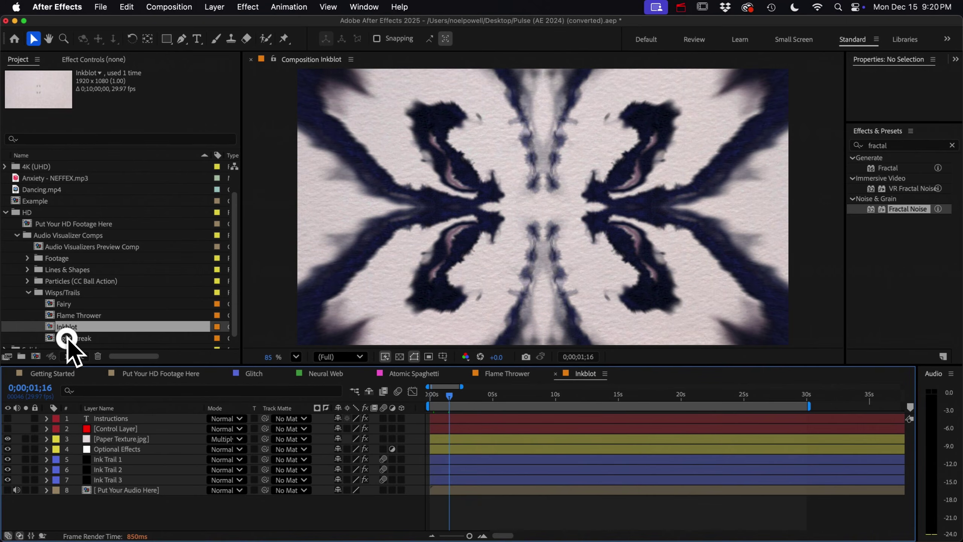
# Open the Light Streak composition from the Wisps/Trails folder and preview it with its Control Layer selected.
pyautogui.doubleClick(66, 338)
pyautogui.click(183, 429)
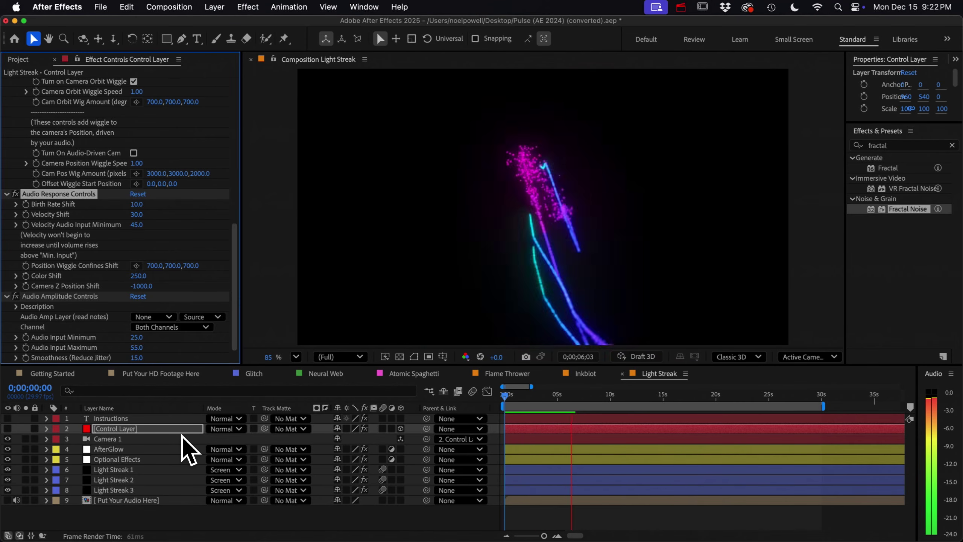
pyautogui.press('space')
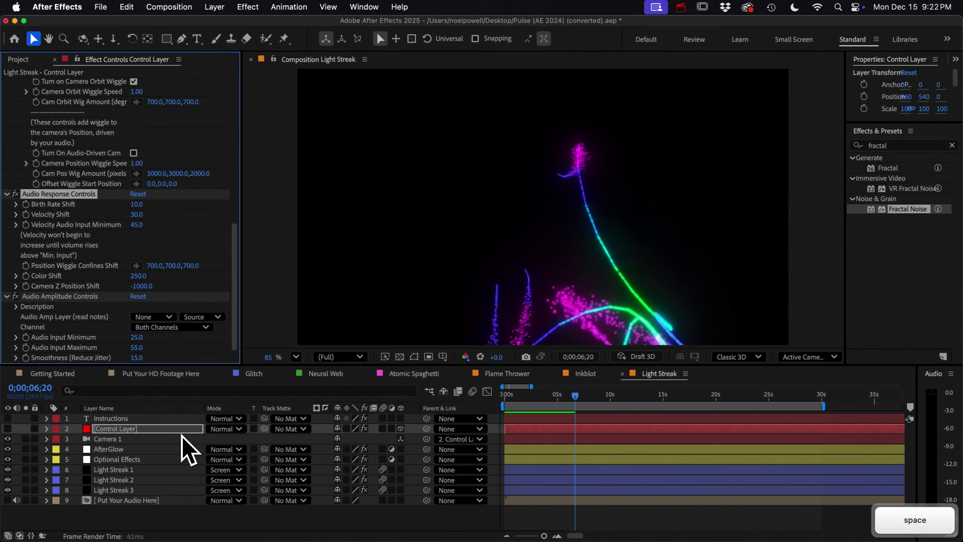